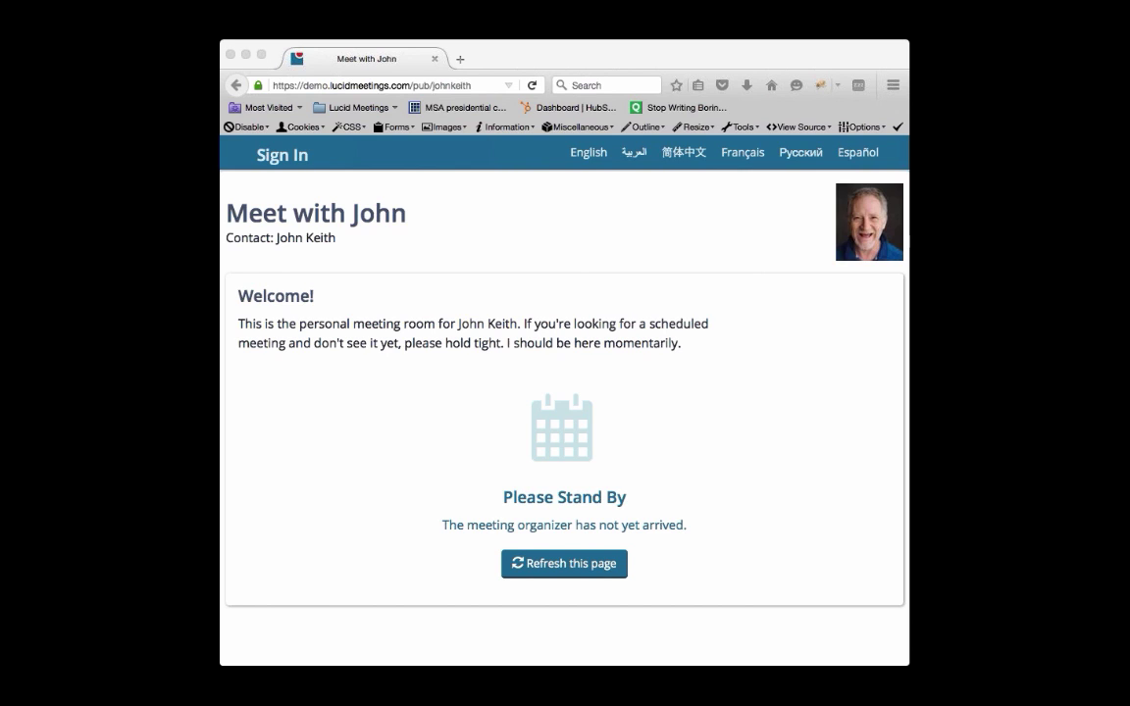
{"action": "double_click", "coordinate": [422, 86]}
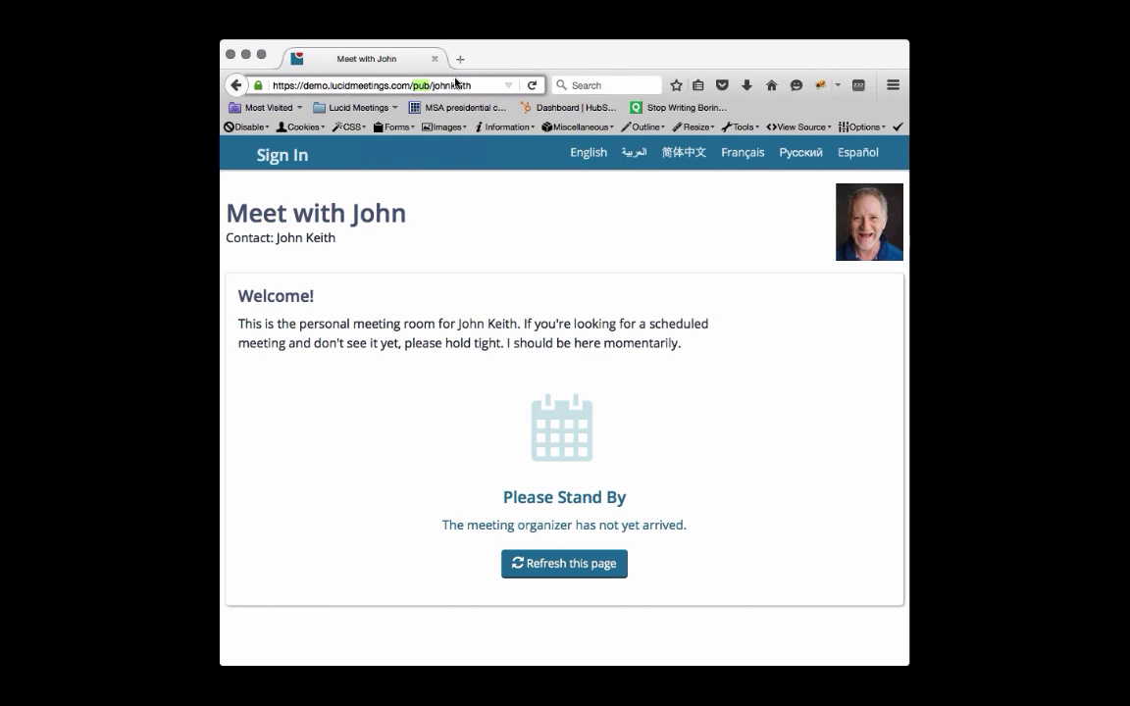
{"action": "triple_click", "coordinate": [463, 81]}
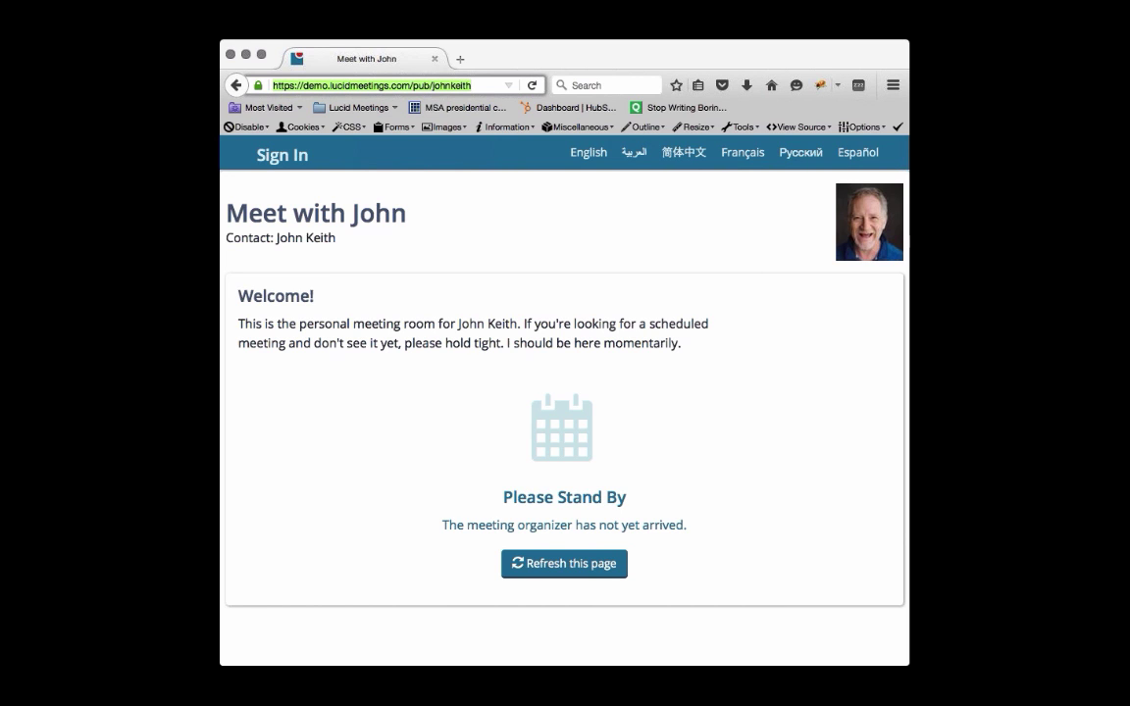
{"action": "key", "text": "super+Tab"}
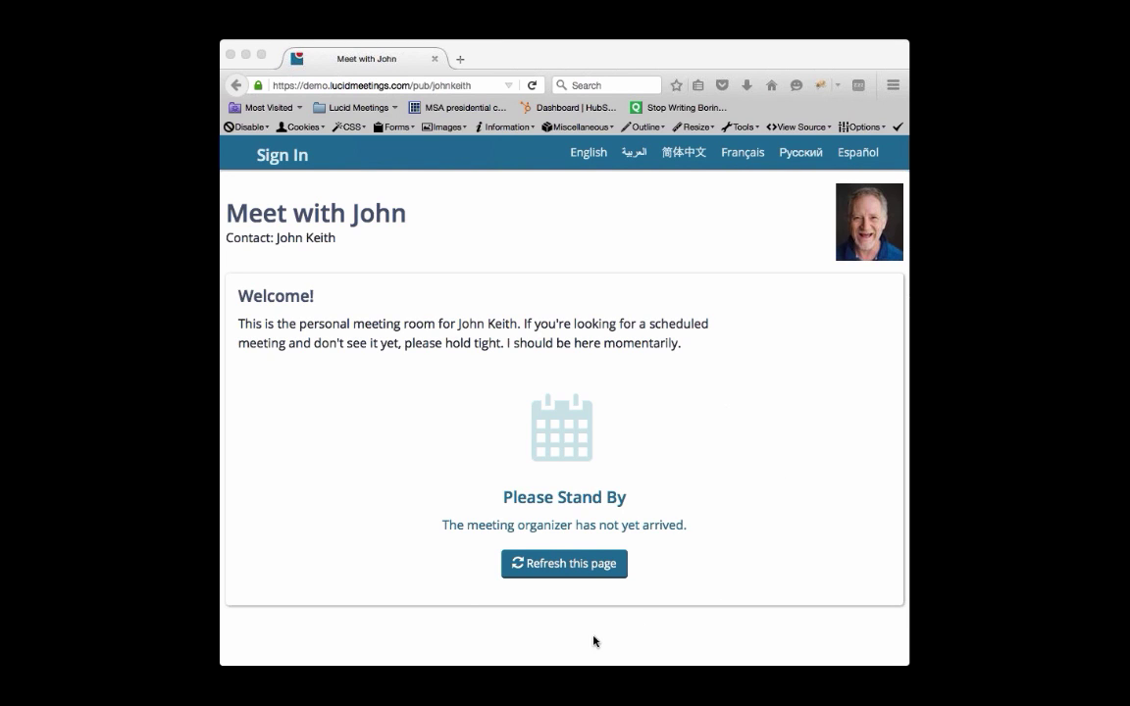
- Reload the waiting room page and scroll down to the Join as a New Guest form
{"action": "left_click", "coordinate": [613, 569]}
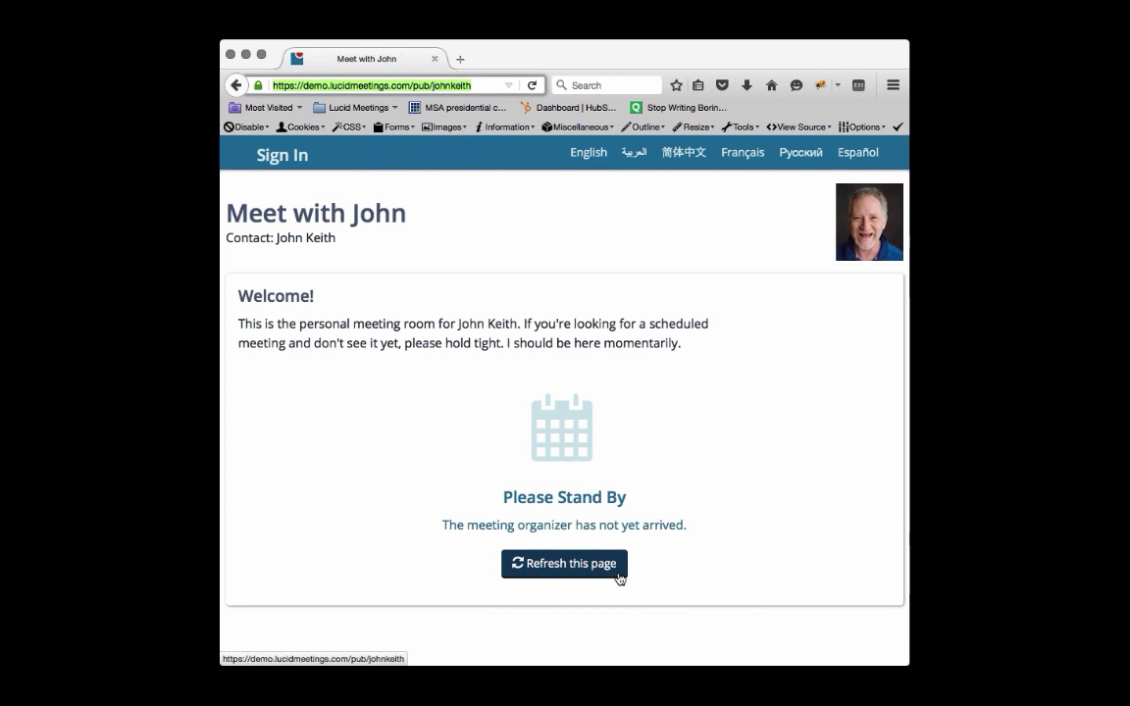
{"action": "left_click", "coordinate": [619, 577]}
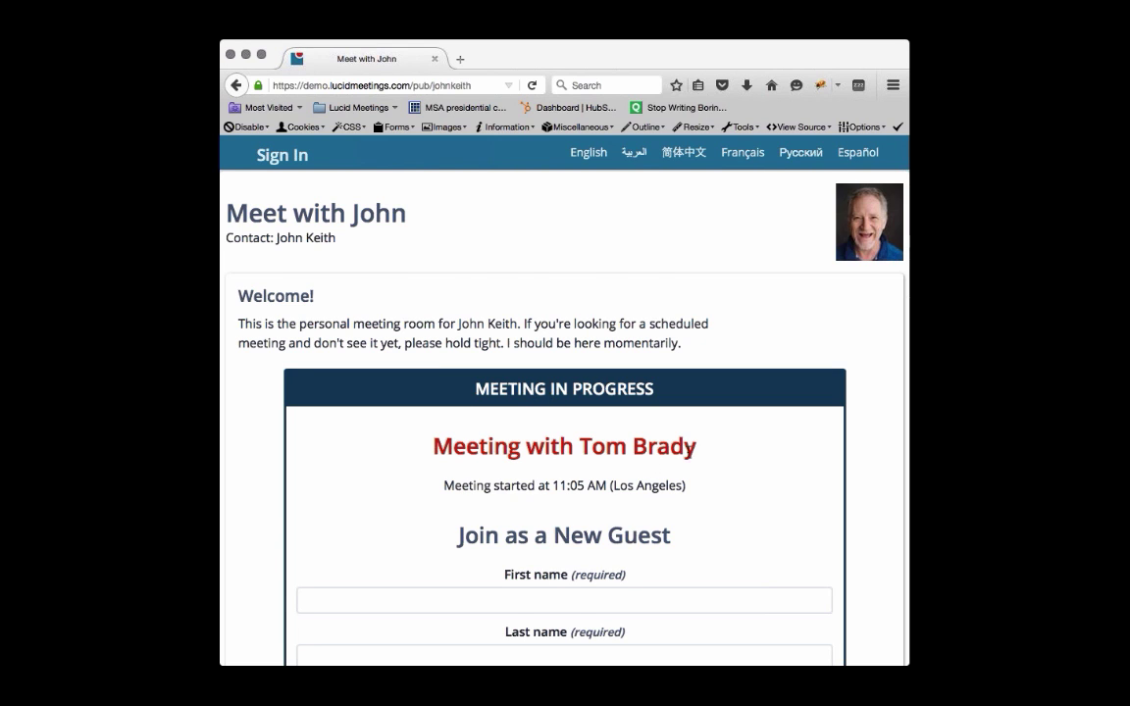
{"action": "scroll", "coordinate": [713, 481], "scroll_direction": "down", "scroll_amount": 2}
{"action": "scroll", "coordinate": [713, 478], "scroll_direction": "down", "scroll_amount": 3}
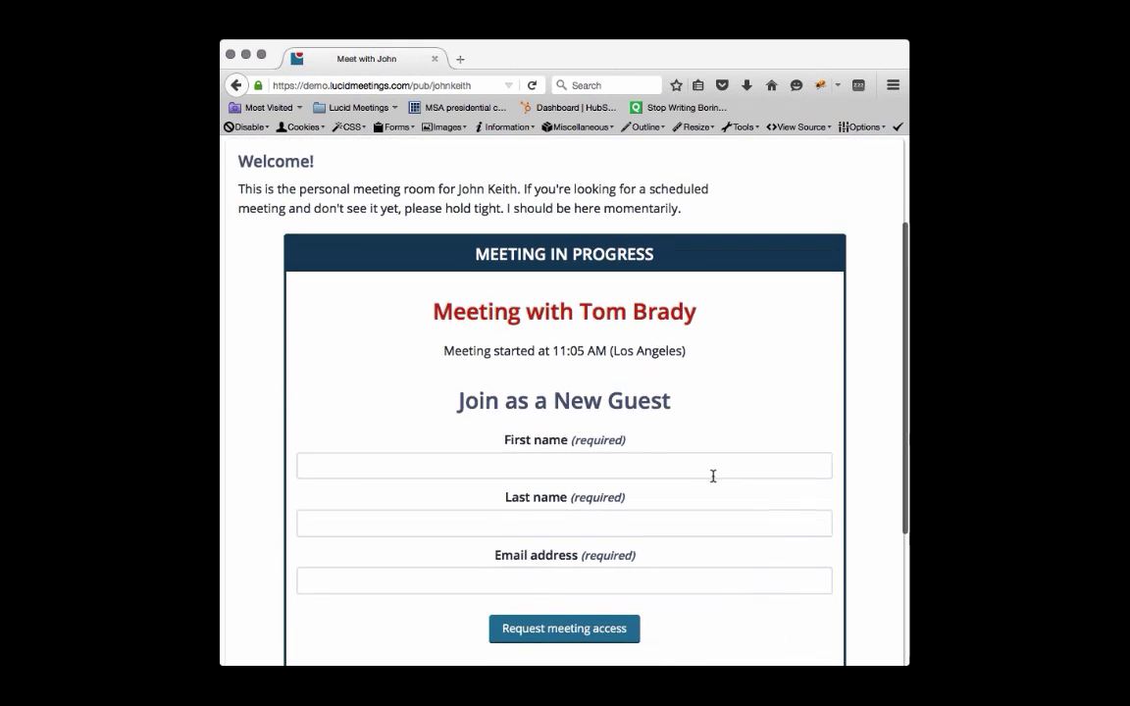
{"action": "scroll", "coordinate": [714, 477], "scroll_direction": "down", "scroll_amount": 1}
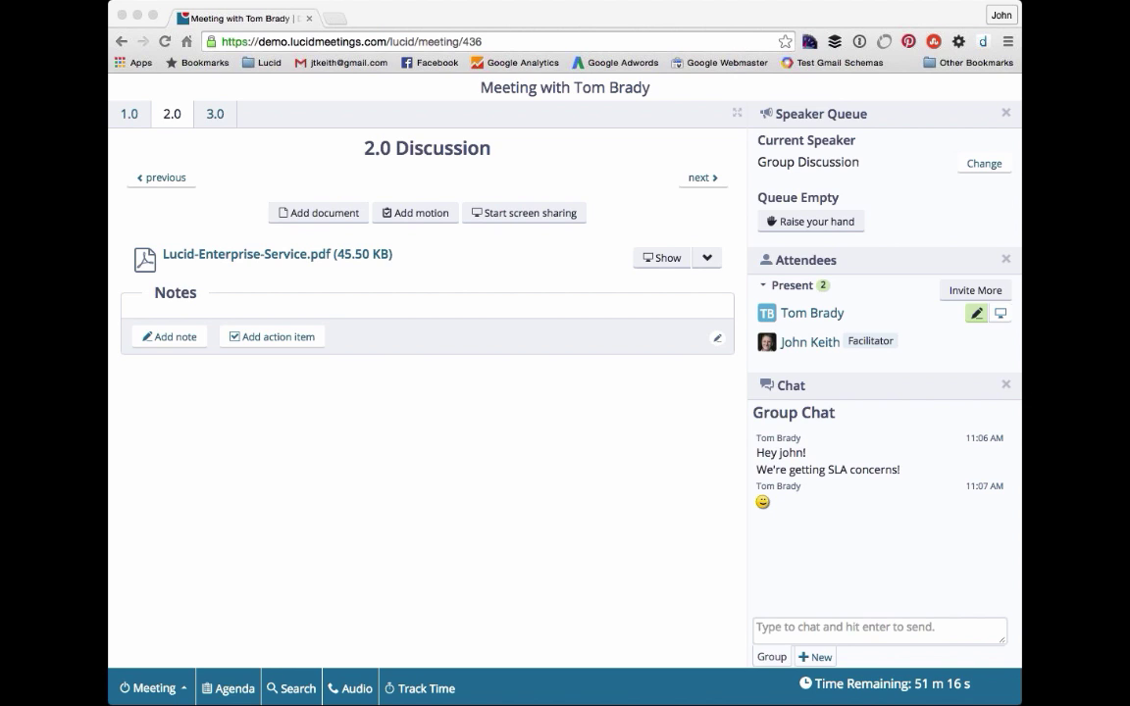
{"action": "left_click", "coordinate": [760, 14]}
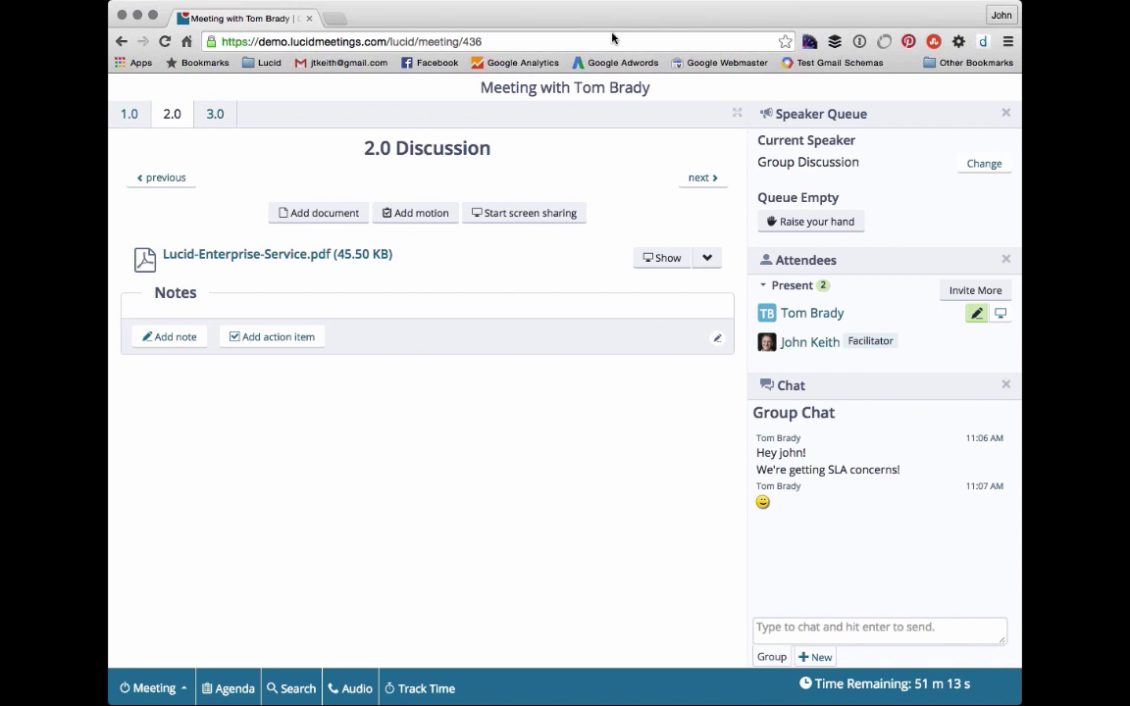
{"action": "key", "text": "super+h"}
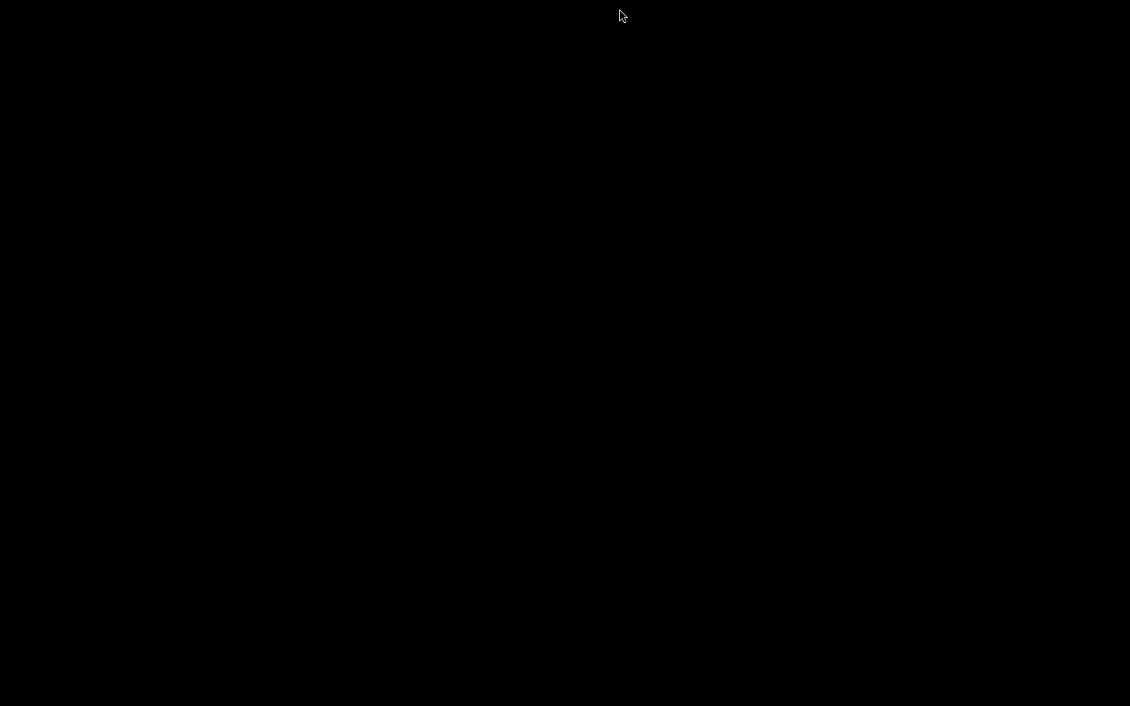
{"action": "key", "text": "super+Tab"}
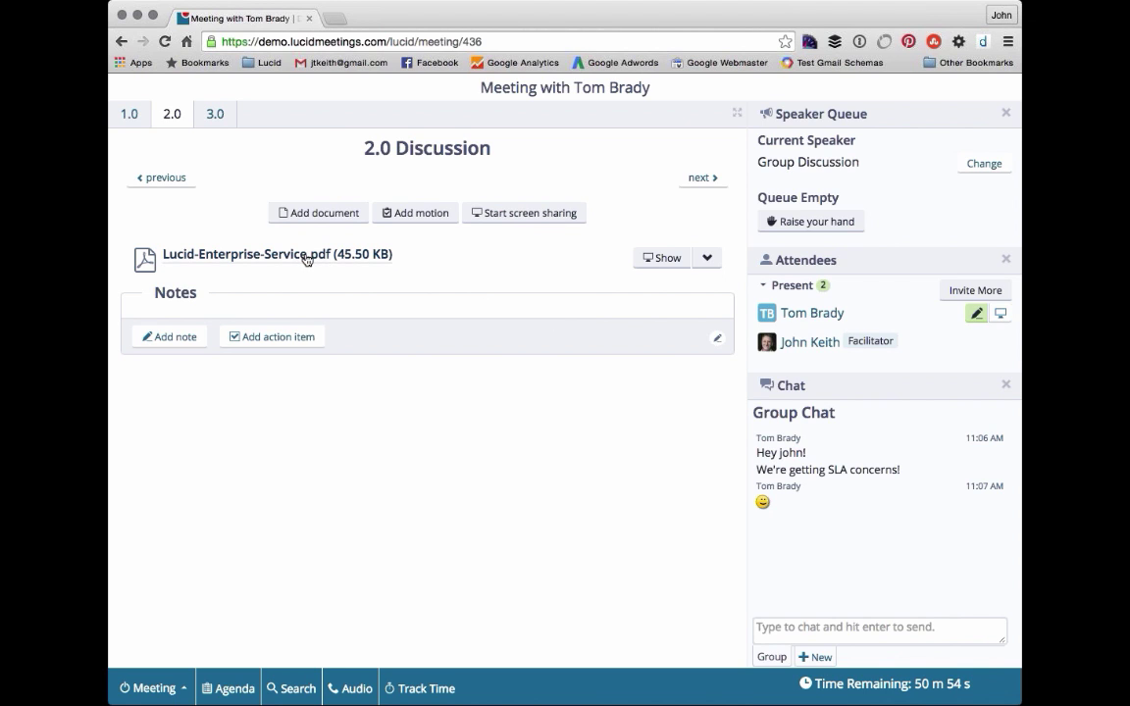
- Present the attached service agreement PDF, scroll through it, then return to the 2.0 Discussion item
{"action": "left_click", "coordinate": [664, 258]}
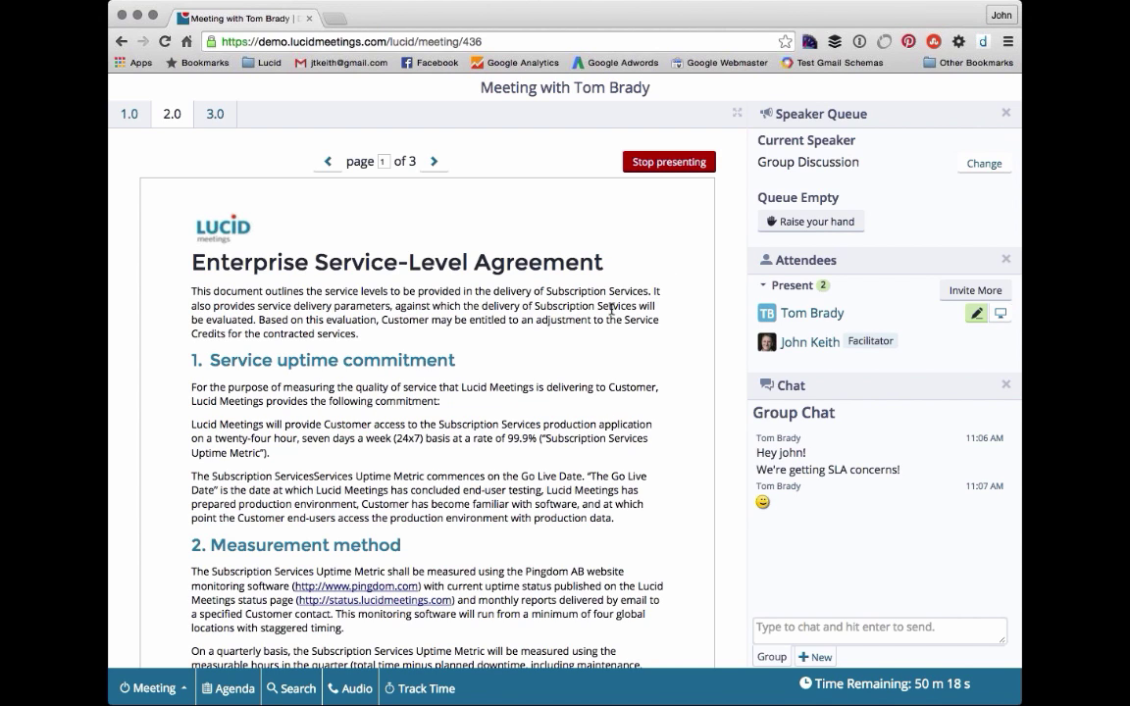
{"action": "scroll", "coordinate": [611, 310], "scroll_direction": "down", "scroll_amount": 3}
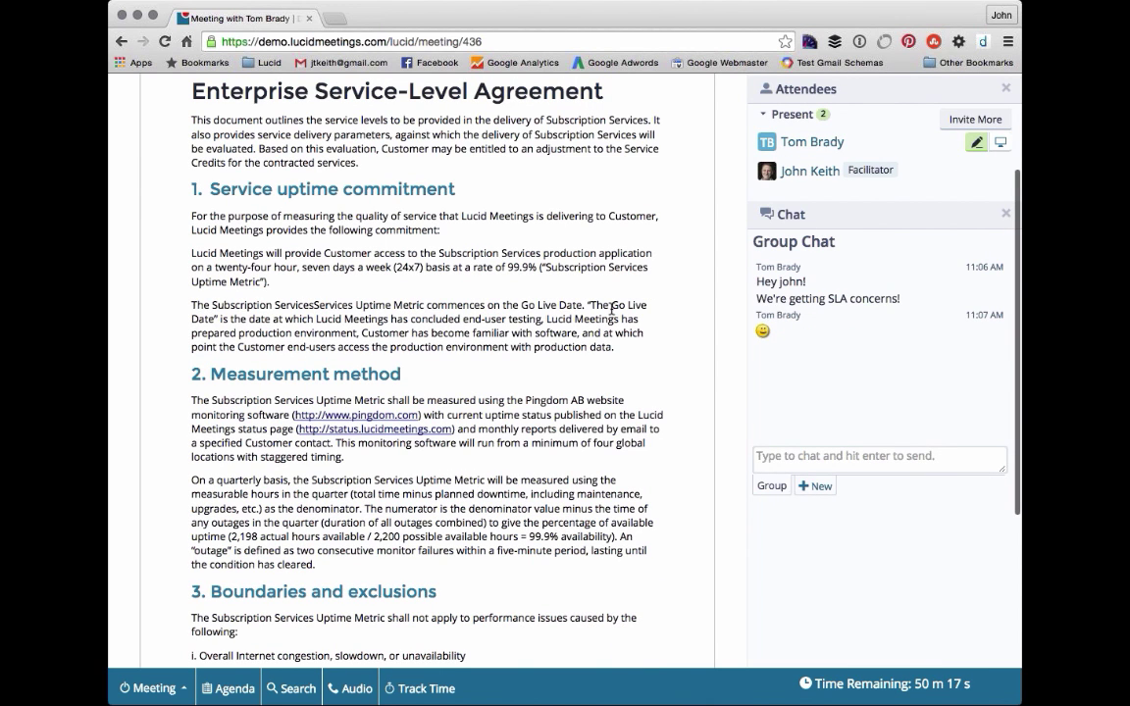
{"action": "scroll", "coordinate": [611, 310], "scroll_direction": "down", "scroll_amount": 1}
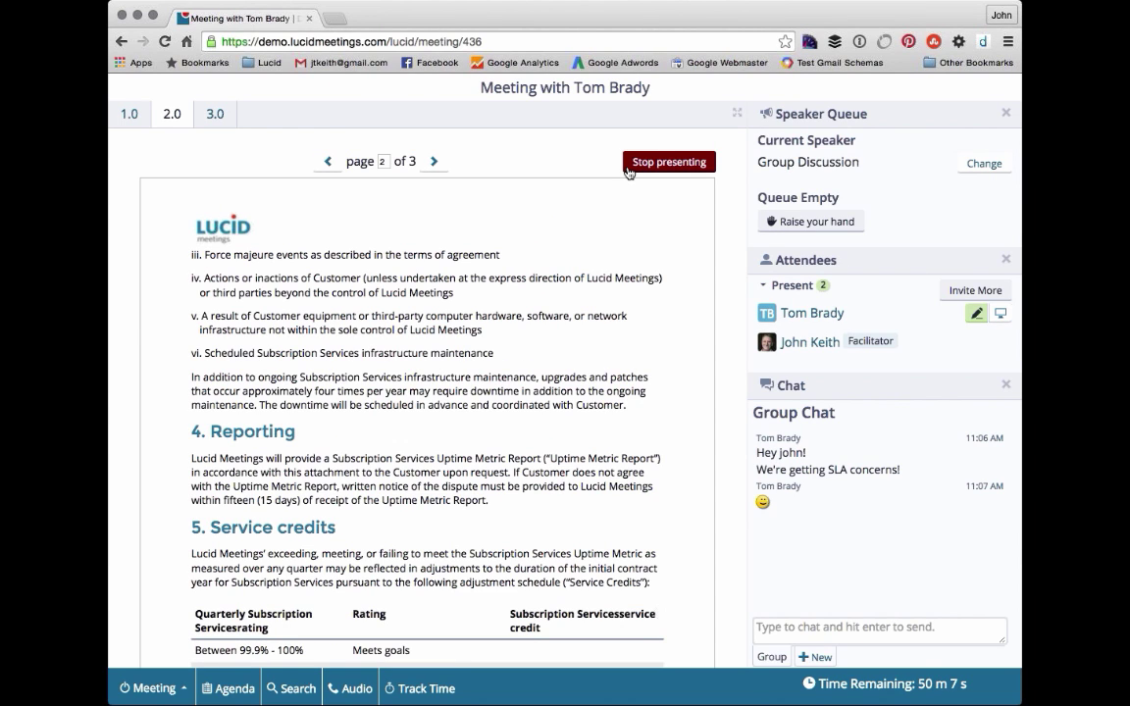
{"action": "left_click", "coordinate": [629, 173]}
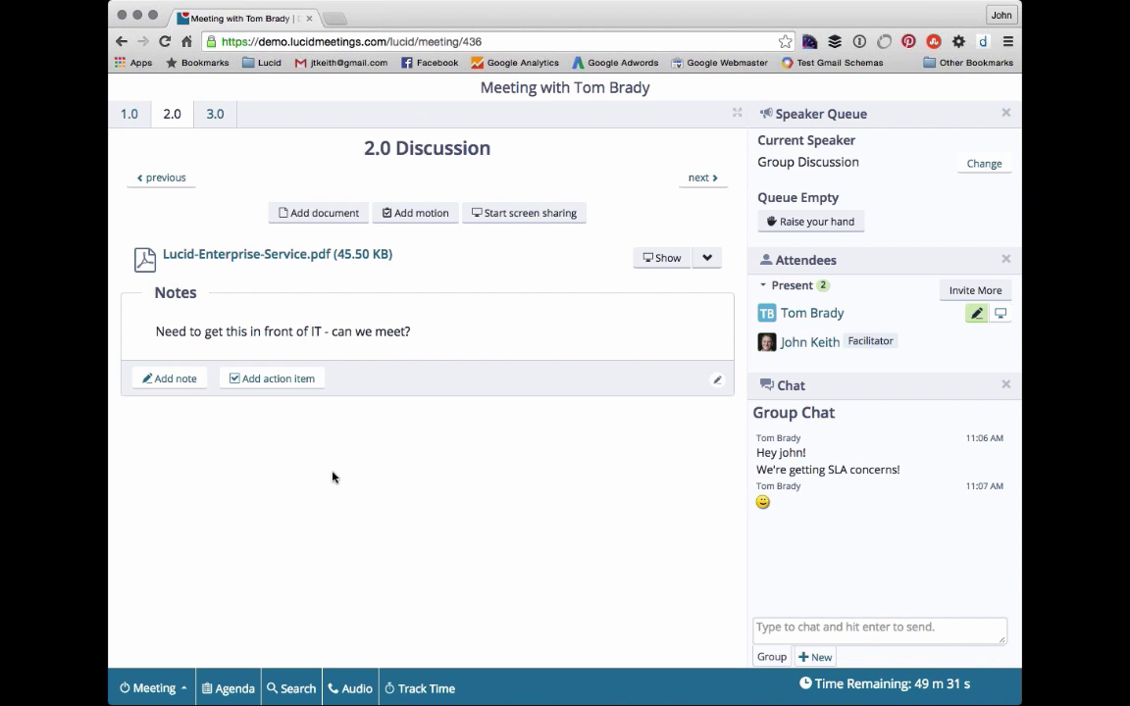
- Create an action item owned by the guest attendee, due December 18, 2015, and save it
{"action": "left_click", "coordinate": [321, 382]}
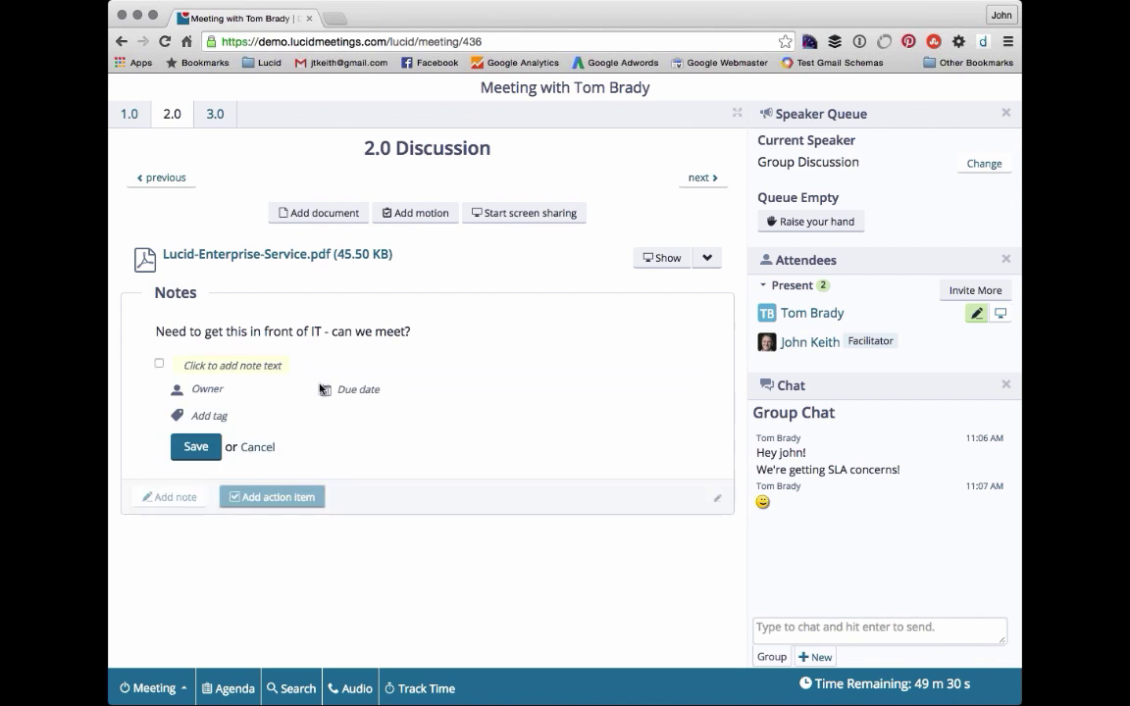
{"action": "left_click", "coordinate": [219, 389]}
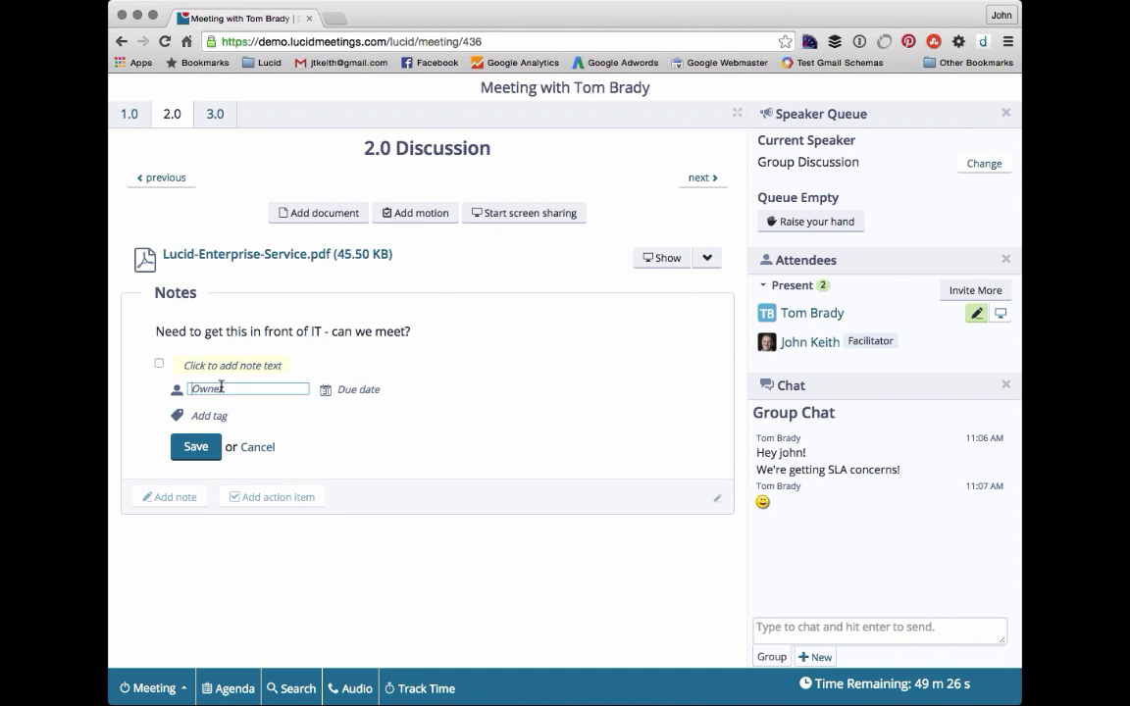
{"action": "type", "text": "t"}
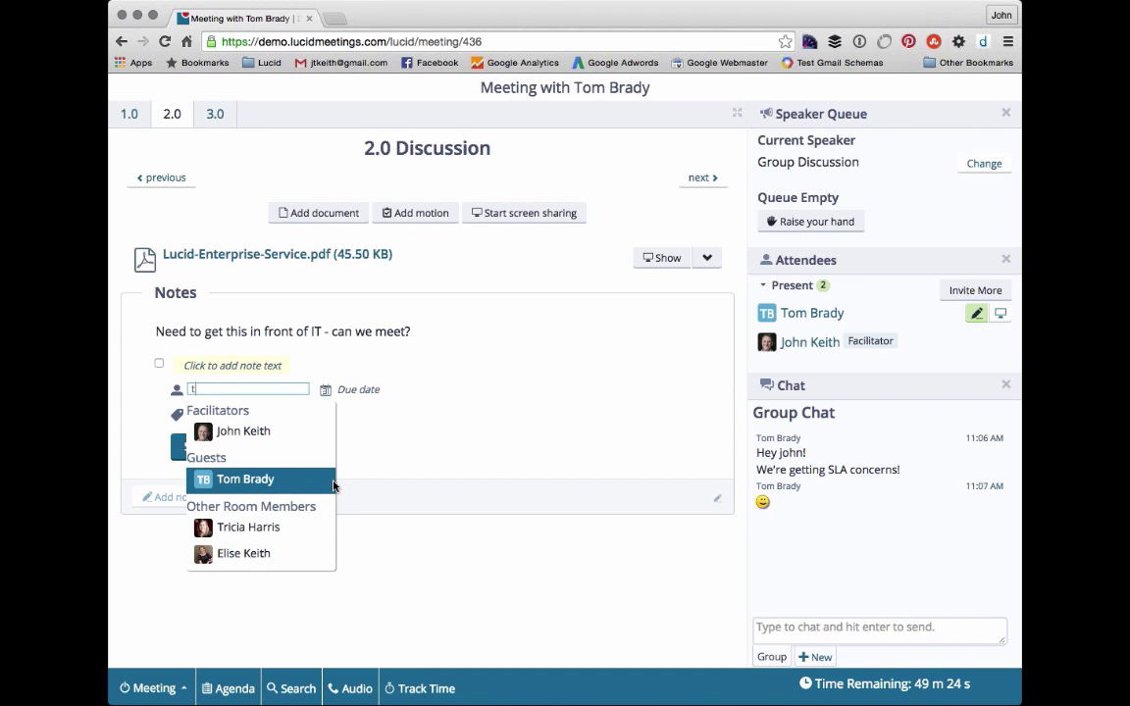
{"action": "left_click", "coordinate": [265, 479]}
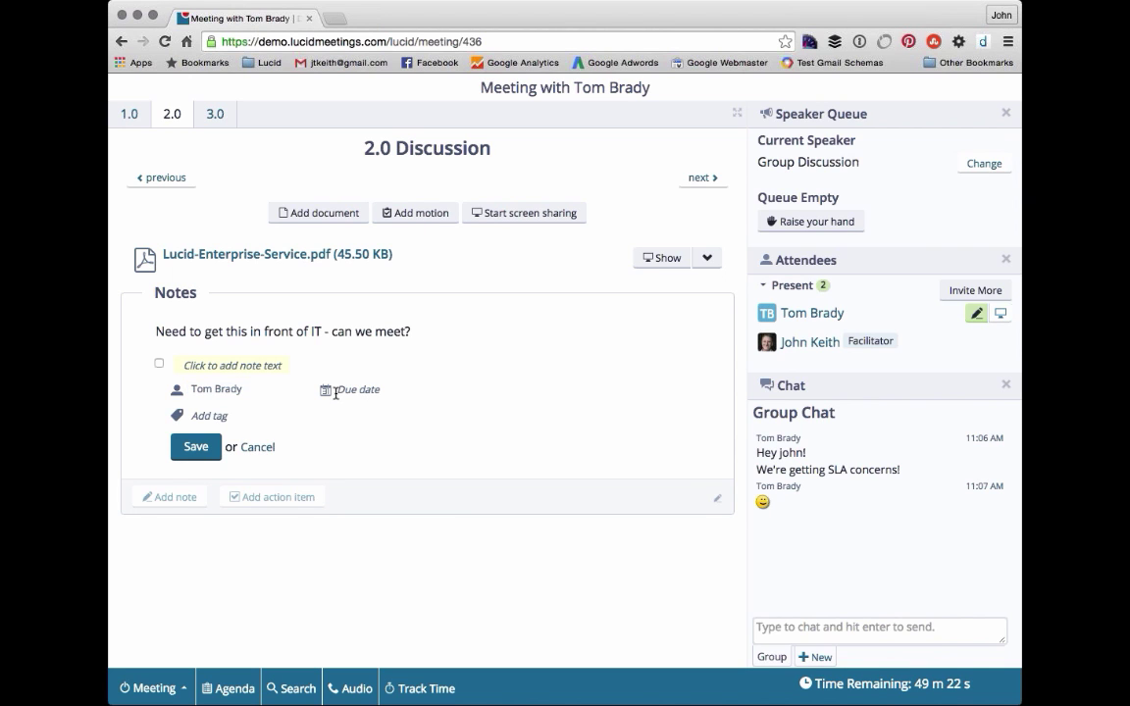
{"action": "left_click", "coordinate": [335, 391]}
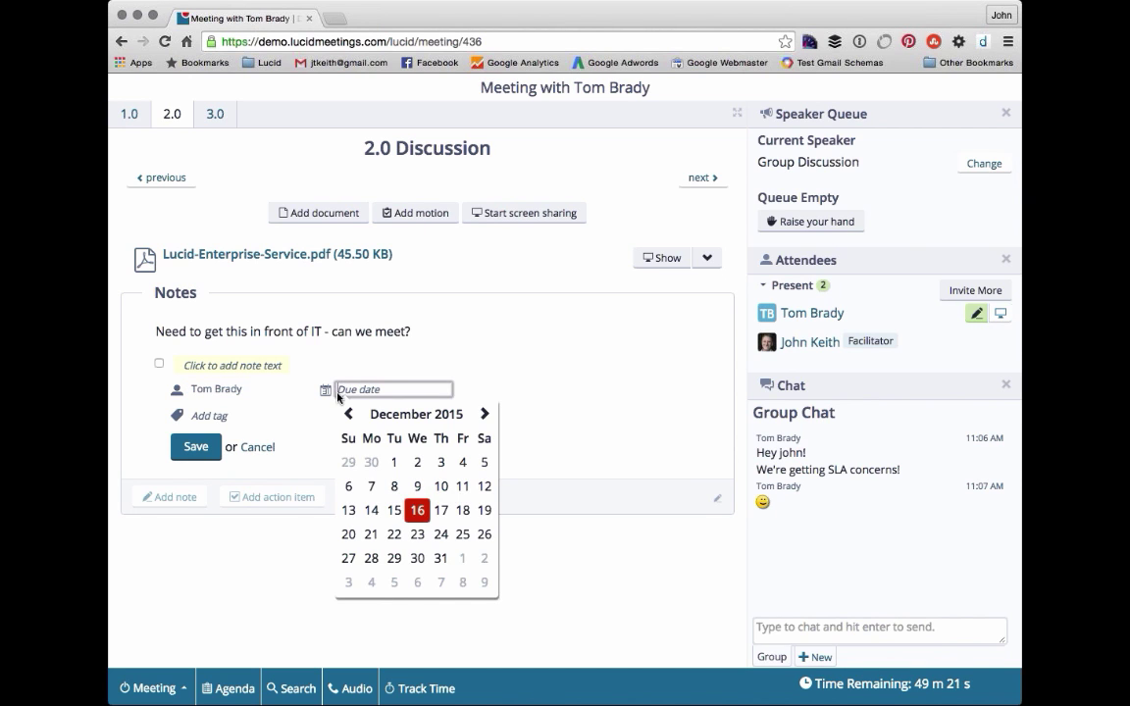
{"action": "left_click", "coordinate": [463, 512]}
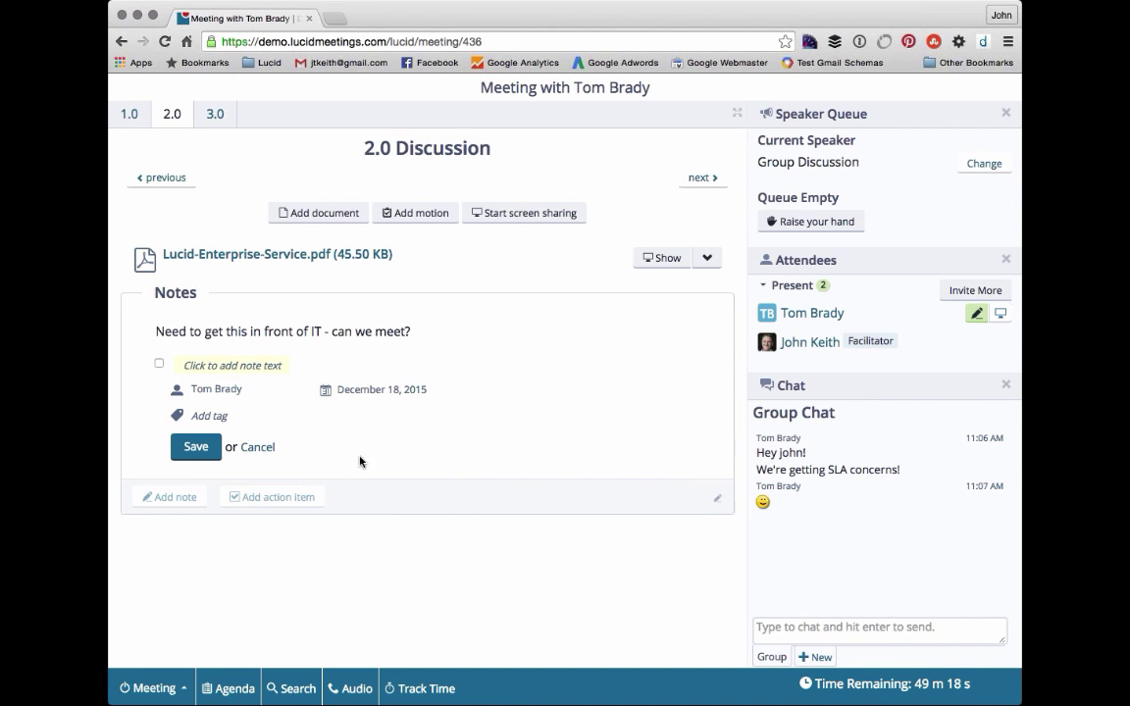
{"action": "left_click", "coordinate": [214, 459]}
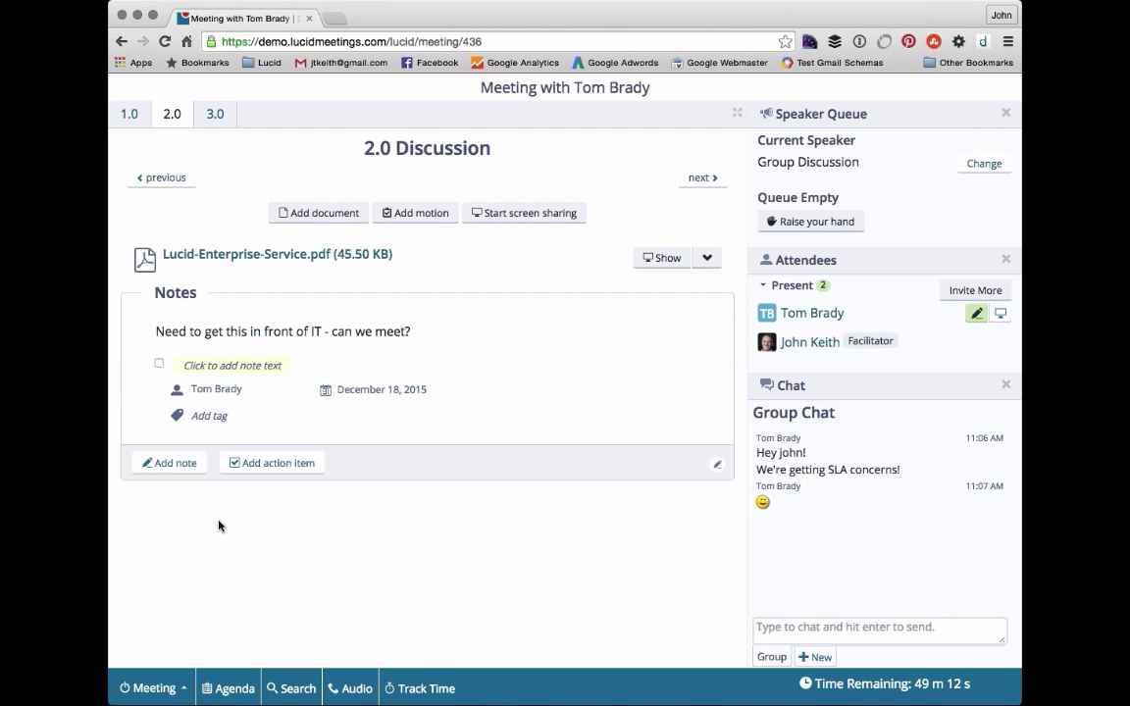
- Enter the action item text about setting up a meeting with IT and commit it
{"action": "left_click", "coordinate": [230, 364]}
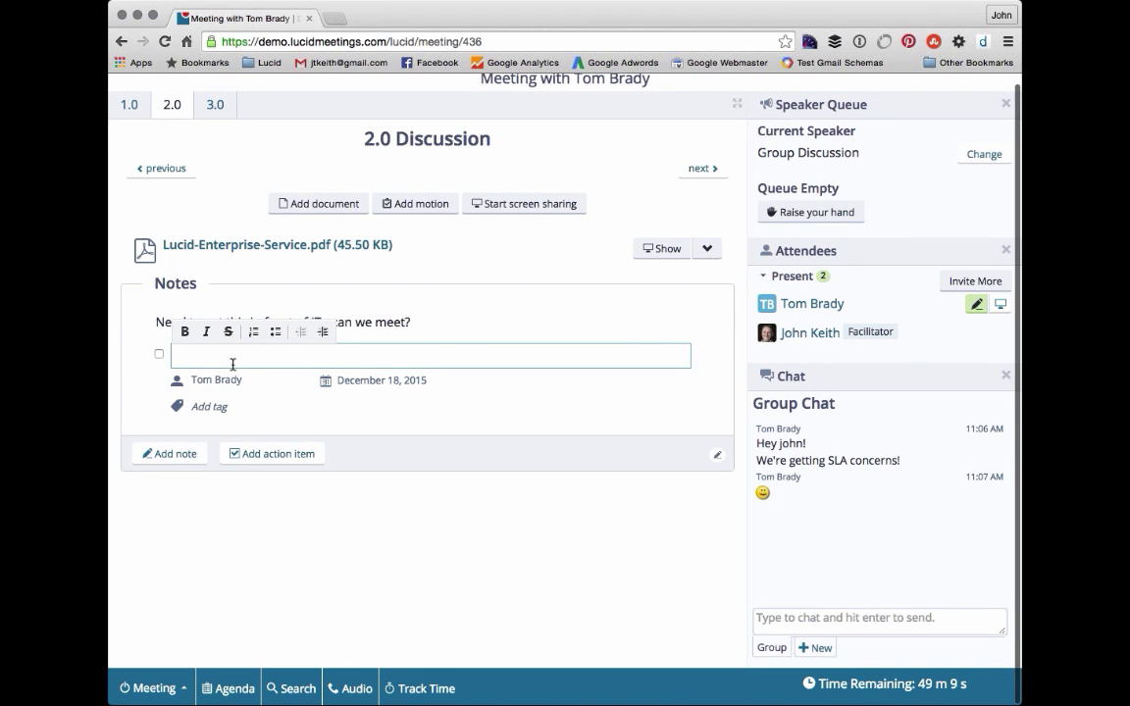
{"action": "type", "text": "Tome"}
{"action": "key", "text": "BackSpace"}
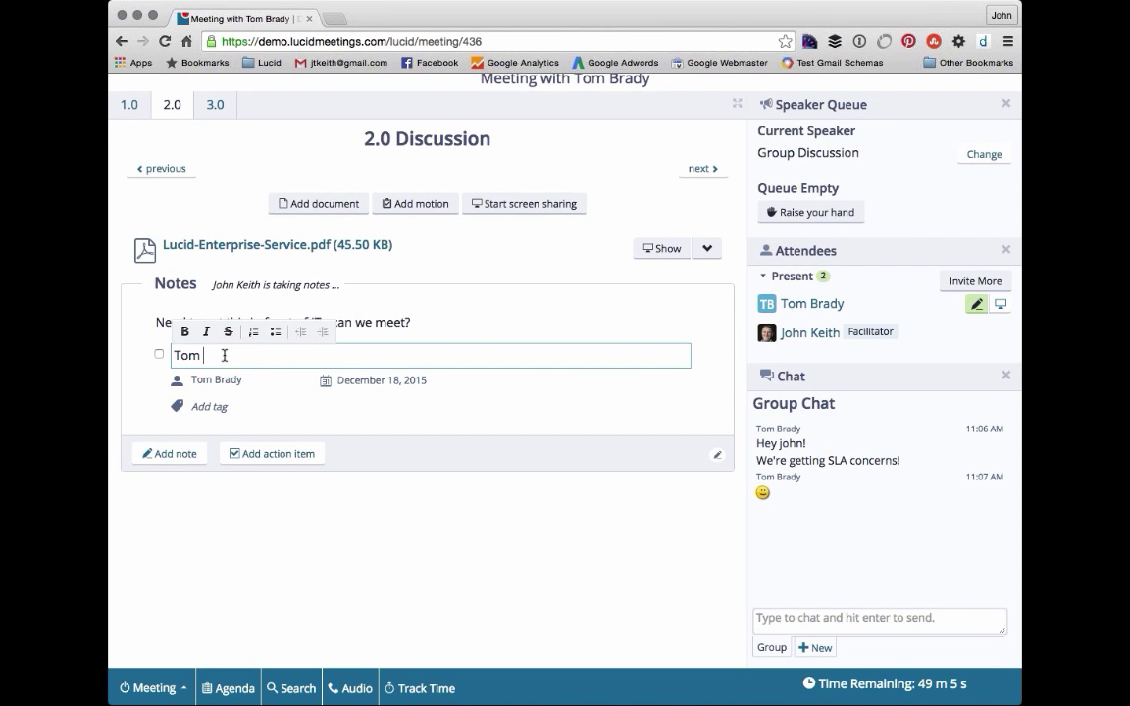
{"action": "type", "text": "to setup ad me"}
{"action": "key", "text": "BackSpace"}
{"action": "key", "text": "BackSpace"}
{"action": "key", "text": "BackSpace"}
{"action": "key", "text": "BackSpace"}
{"action": "type", "text": "meeting"}
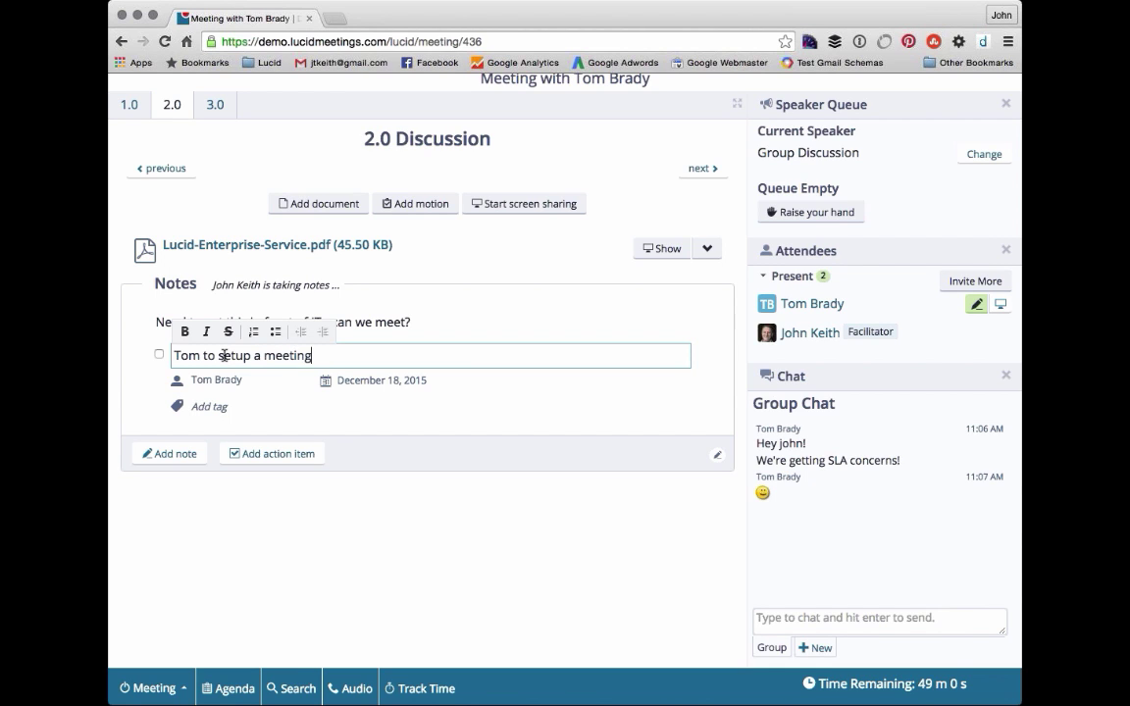
{"action": "key", "text": "BackSpace"}
{"action": "key", "text": "BackSpace"}
{"action": "key", "text": "BackSpace"}
{"action": "key", "text": "BackSpace"}
{"action": "key", "text": "BackSpace"}
{"action": "type", "text": "ting with IT"}
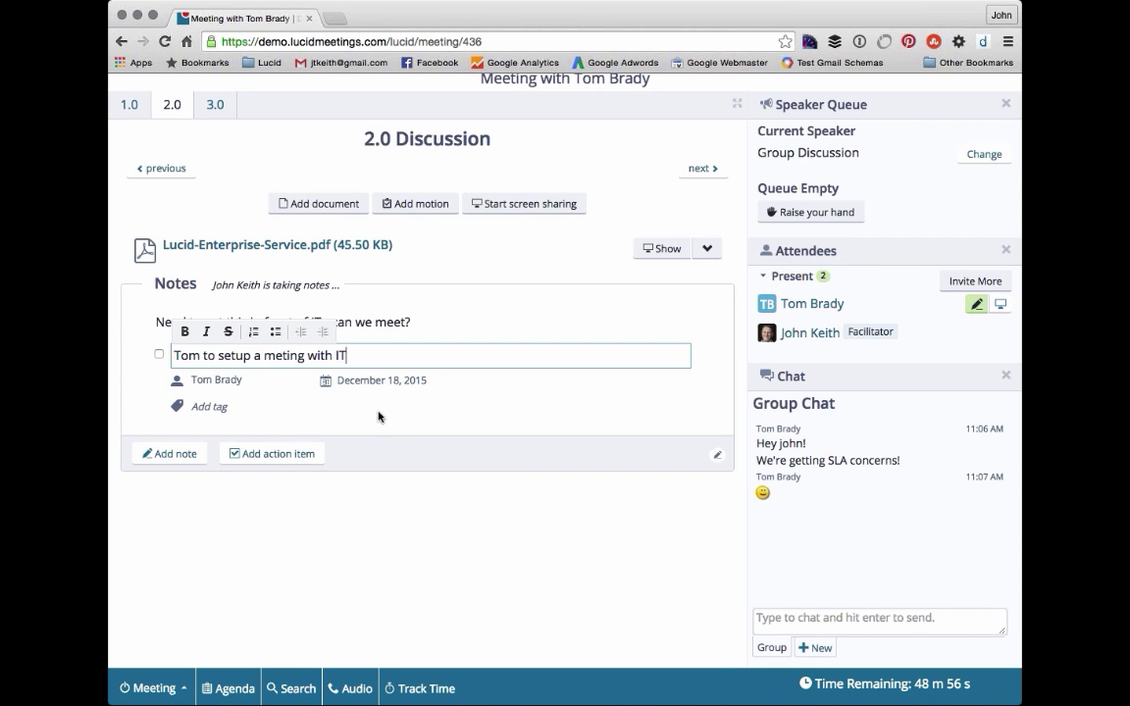
{"action": "left_click", "coordinate": [381, 421]}
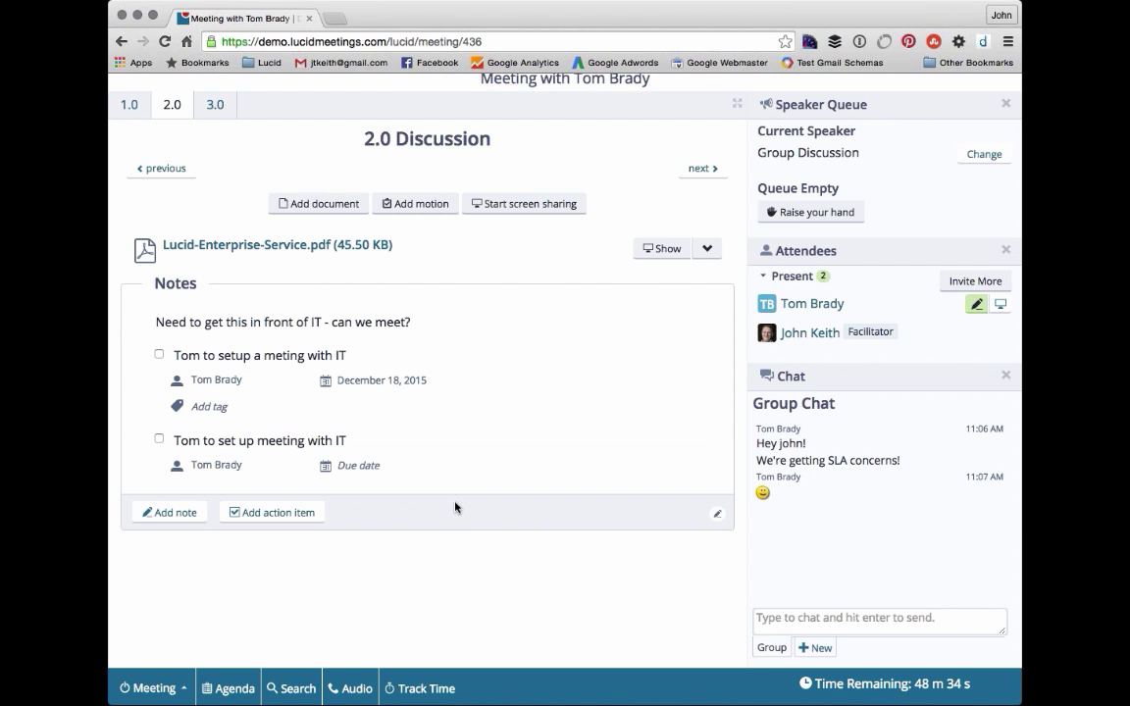
{"action": "scroll", "coordinate": [375, 487], "scroll_direction": "up", "scroll_amount": 1}
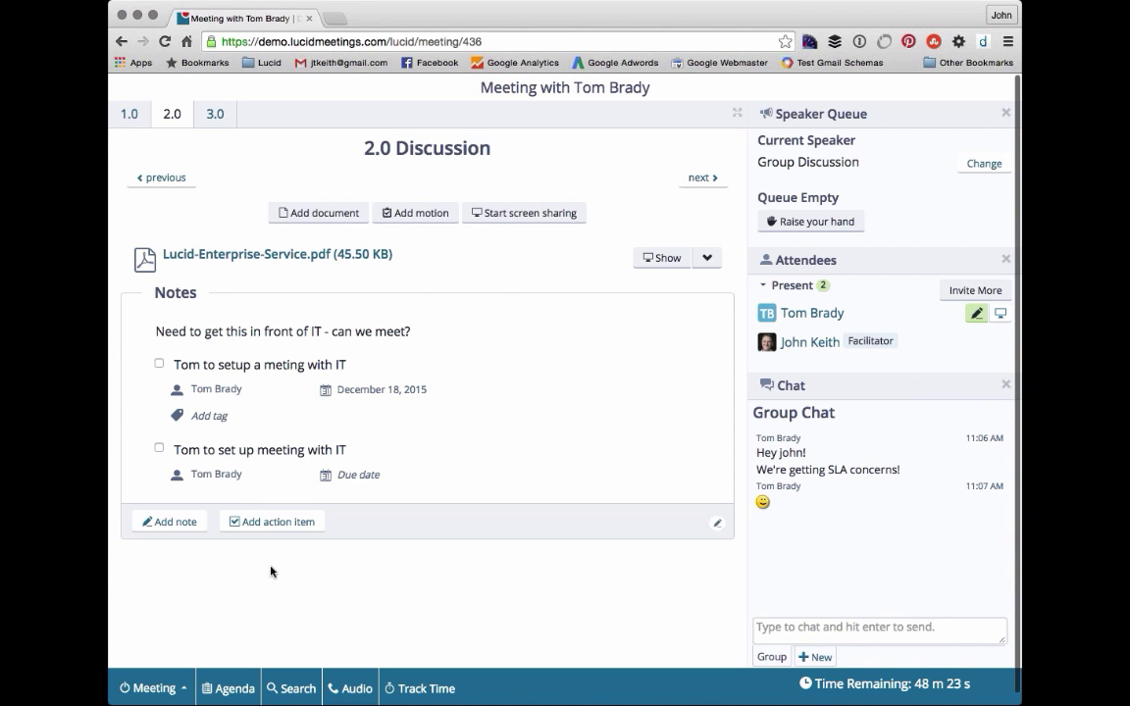
- Advance from 2.0 Discussion to the 3.0 Next Steps agenda item
{"action": "left_click", "coordinate": [720, 182]}
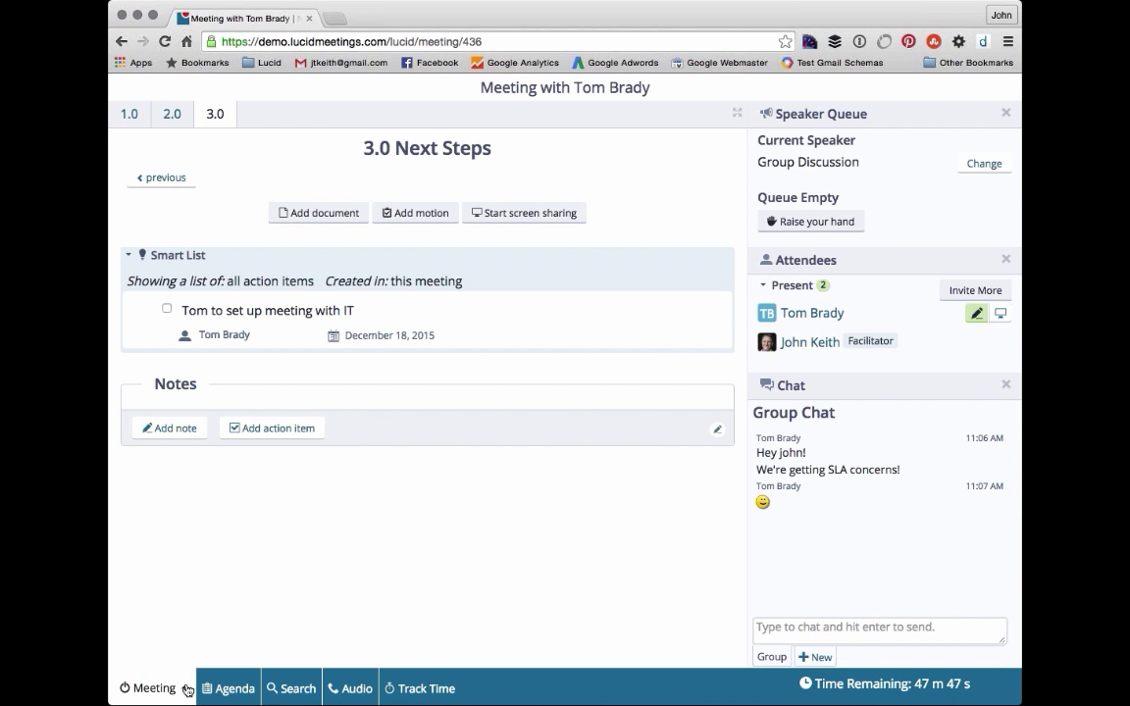
- End the running meeting from the Meeting menu and confirm it
{"action": "left_click", "coordinate": [188, 690]}
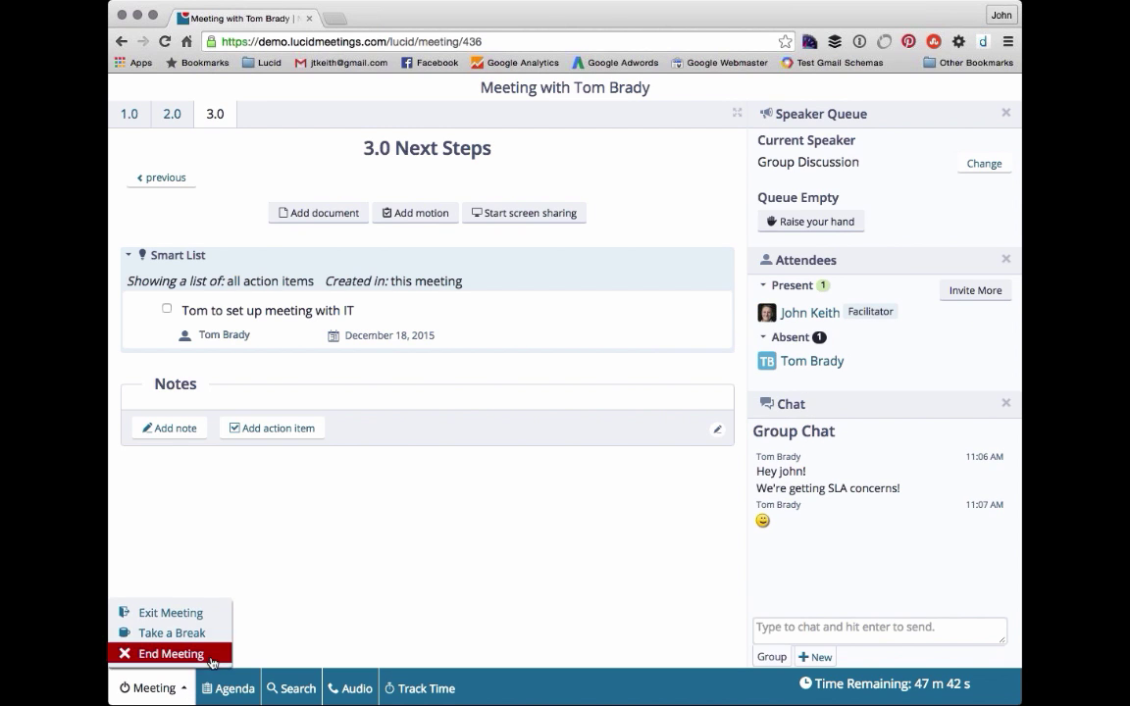
{"action": "left_click", "coordinate": [222, 656]}
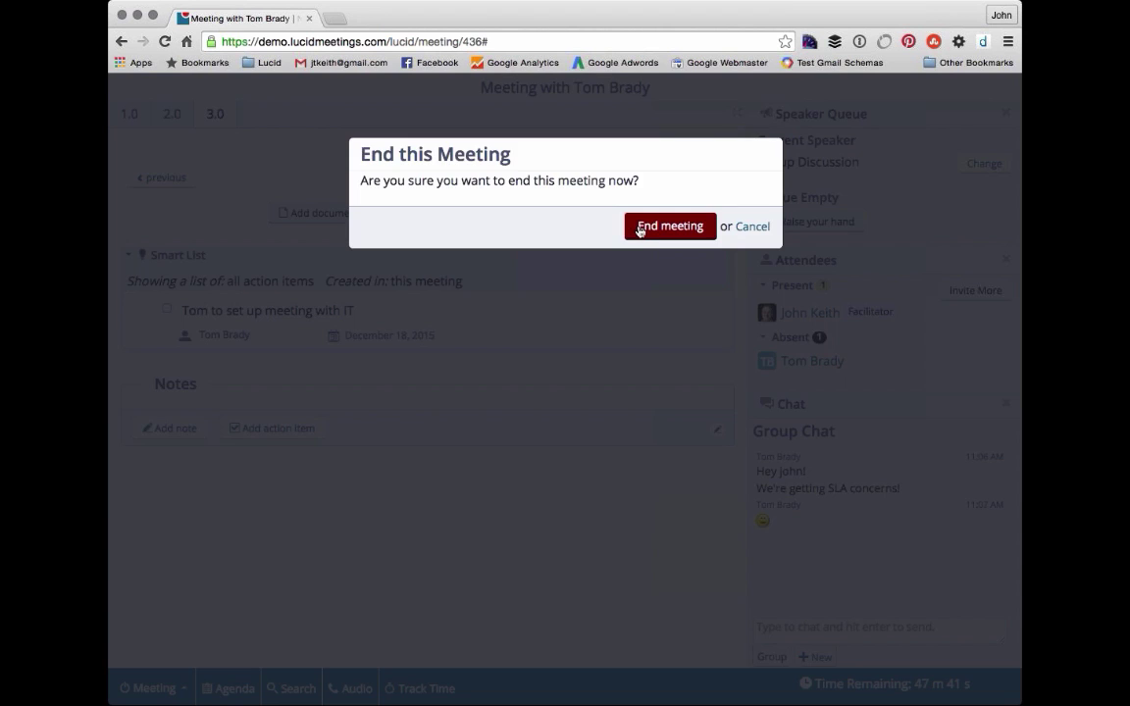
{"action": "left_click", "coordinate": [637, 228]}
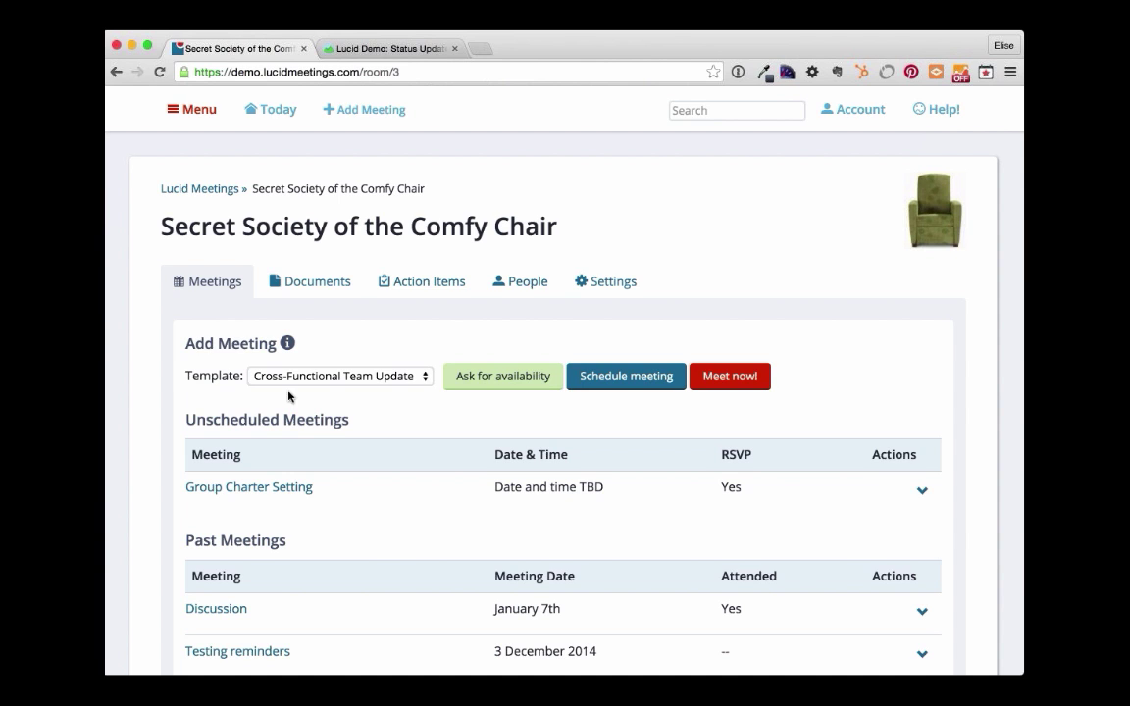
- Schedule the Cross-Functional Team Weekly Update with appear.in video conferencing and continue
{"action": "left_click", "coordinate": [637, 379]}
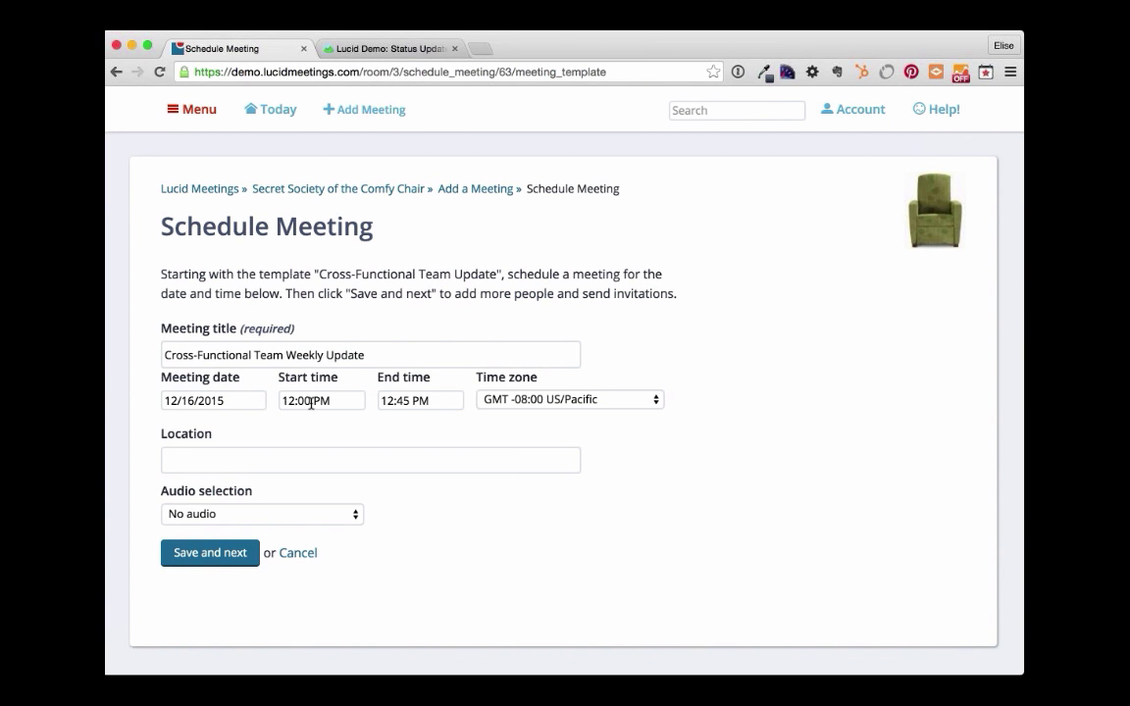
{"action": "left_click", "coordinate": [249, 514]}
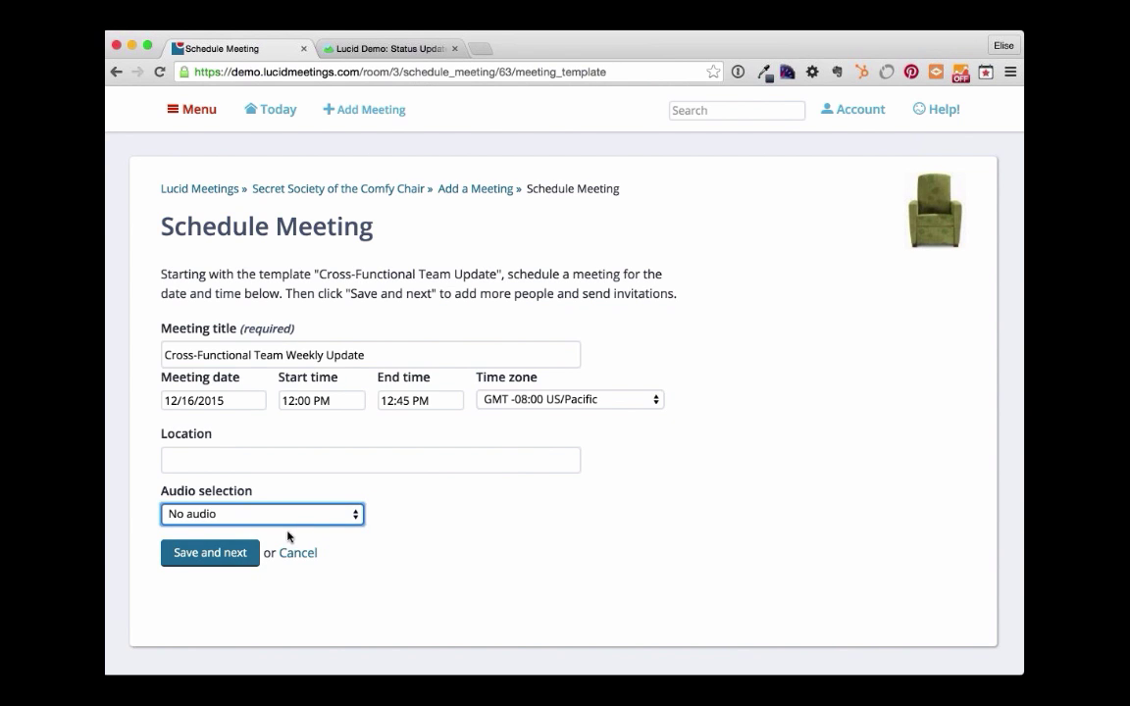
{"action": "key", "text": "Down"}
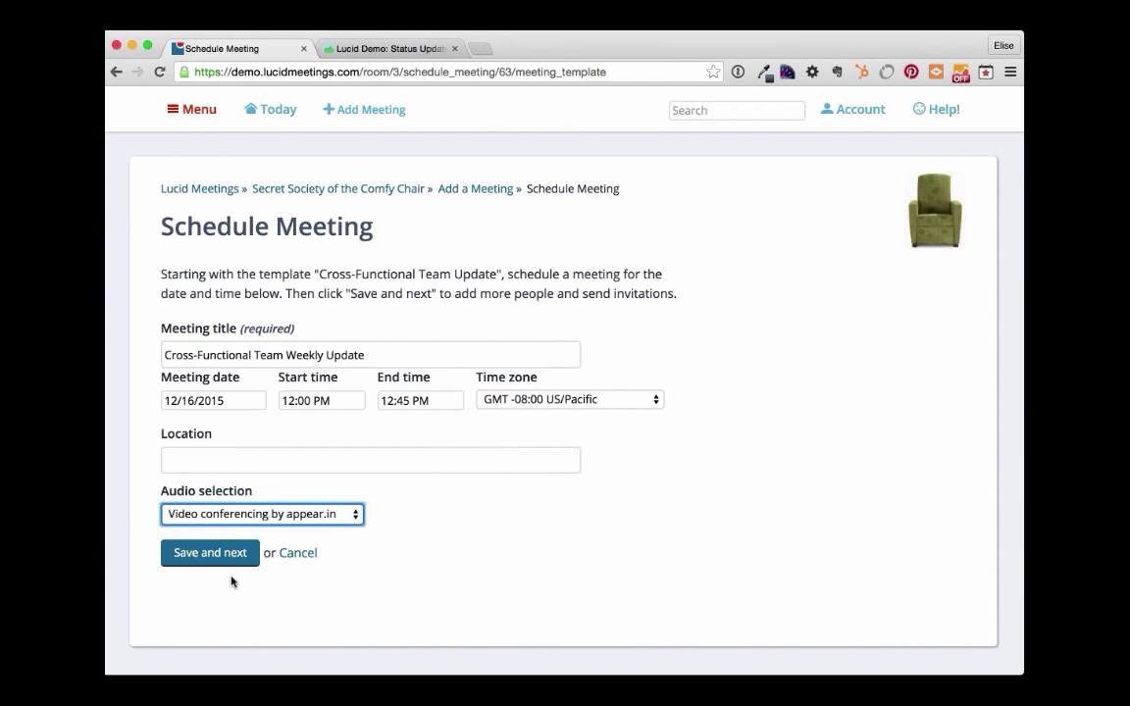
{"action": "left_click", "coordinate": [197, 575]}
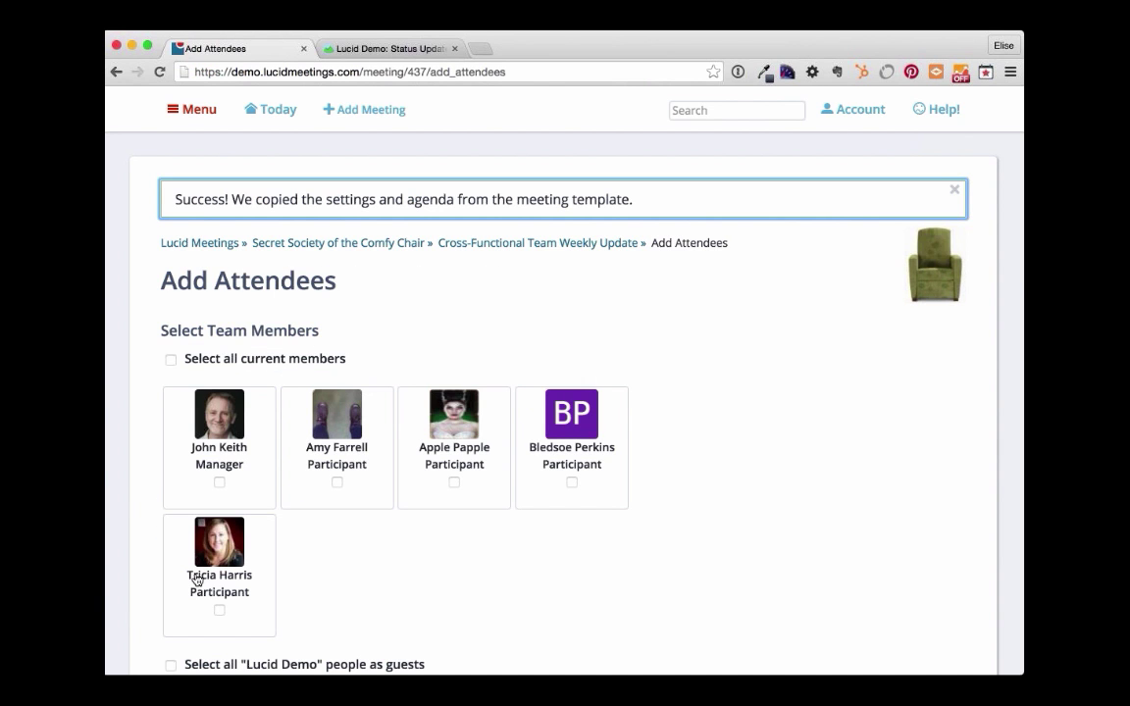
- Add all five current team members as attendees of the weekly update meeting
{"action": "left_click", "coordinate": [273, 367]}
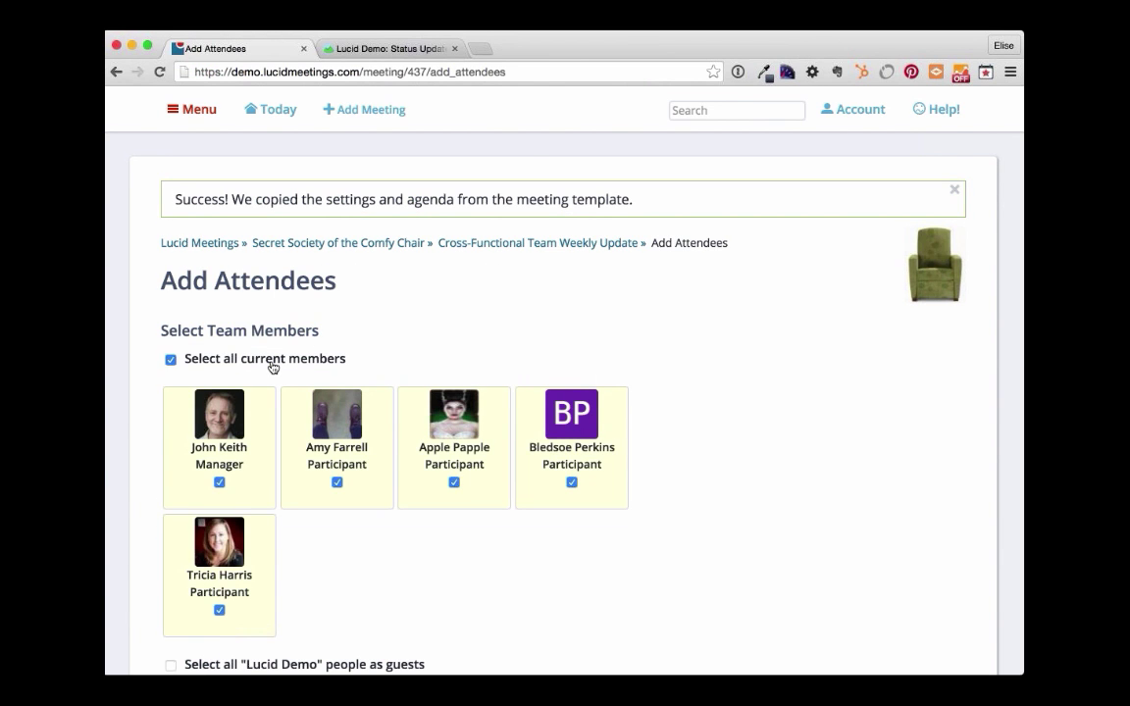
{"action": "scroll", "coordinate": [273, 367], "scroll_direction": "down", "scroll_amount": 10}
{"action": "left_click", "coordinate": [192, 561]}
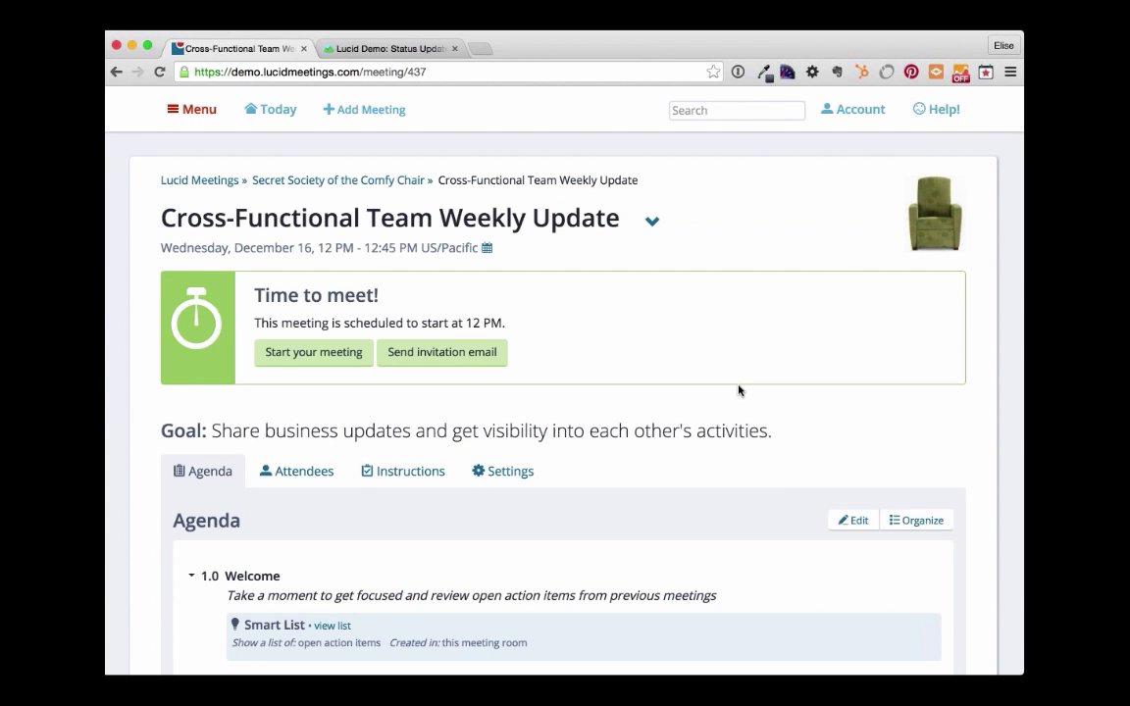
{"action": "scroll", "coordinate": [738, 390], "scroll_direction": "down", "scroll_amount": 5}
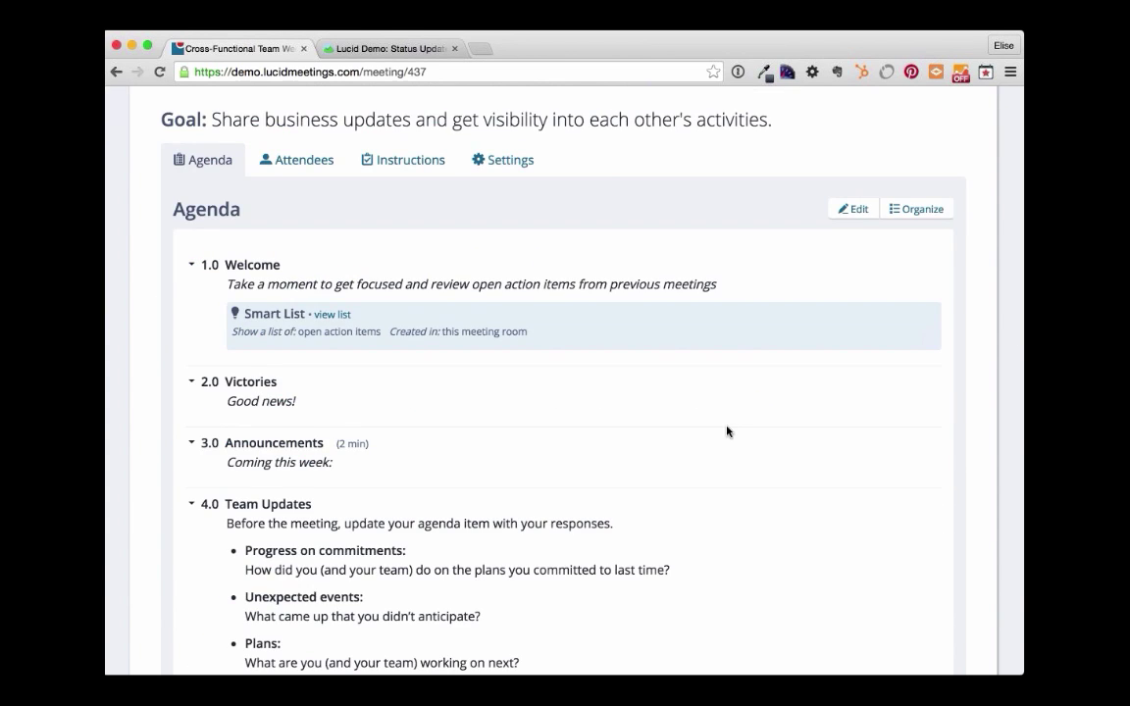
{"action": "scroll", "coordinate": [727, 433], "scroll_direction": "up", "scroll_amount": 1}
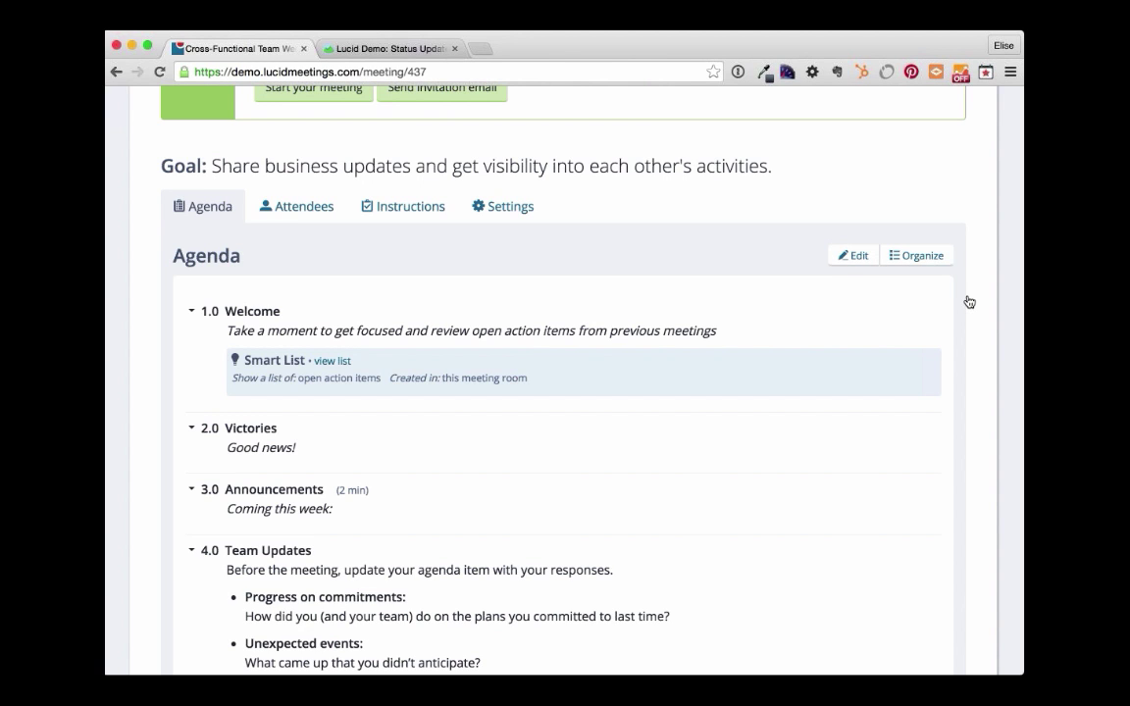
- Delete the 5.0 Business Update agenda item in Organize mode
{"action": "left_click", "coordinate": [915, 259]}
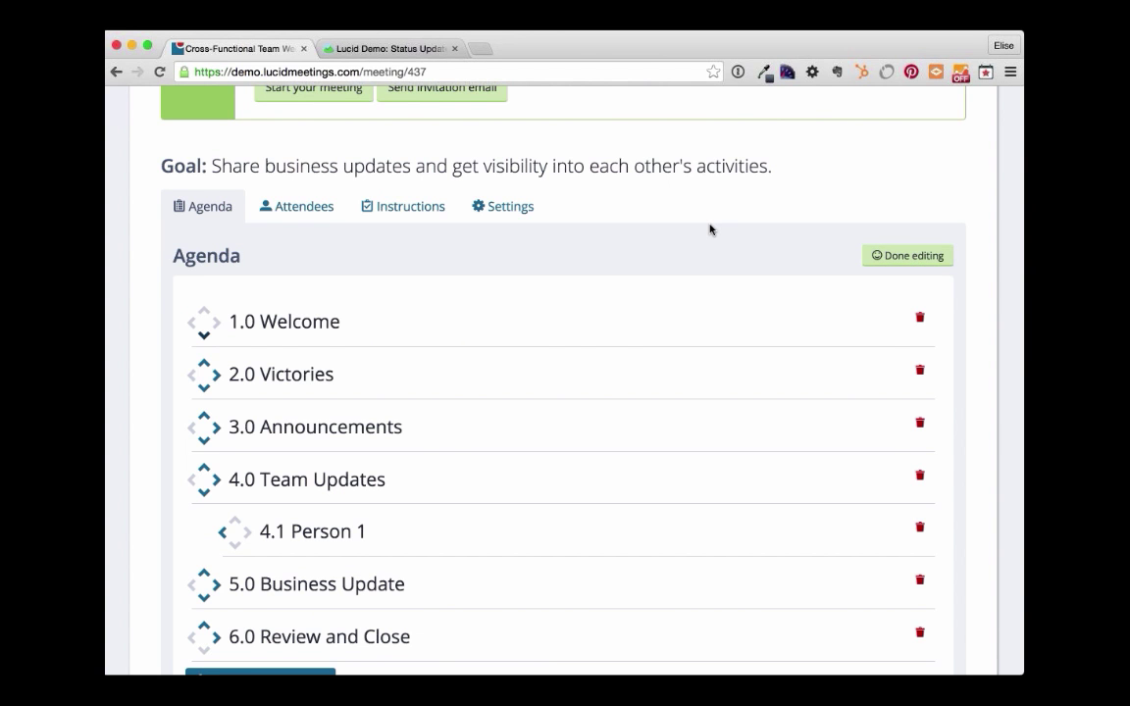
{"action": "left_click", "coordinate": [908, 255]}
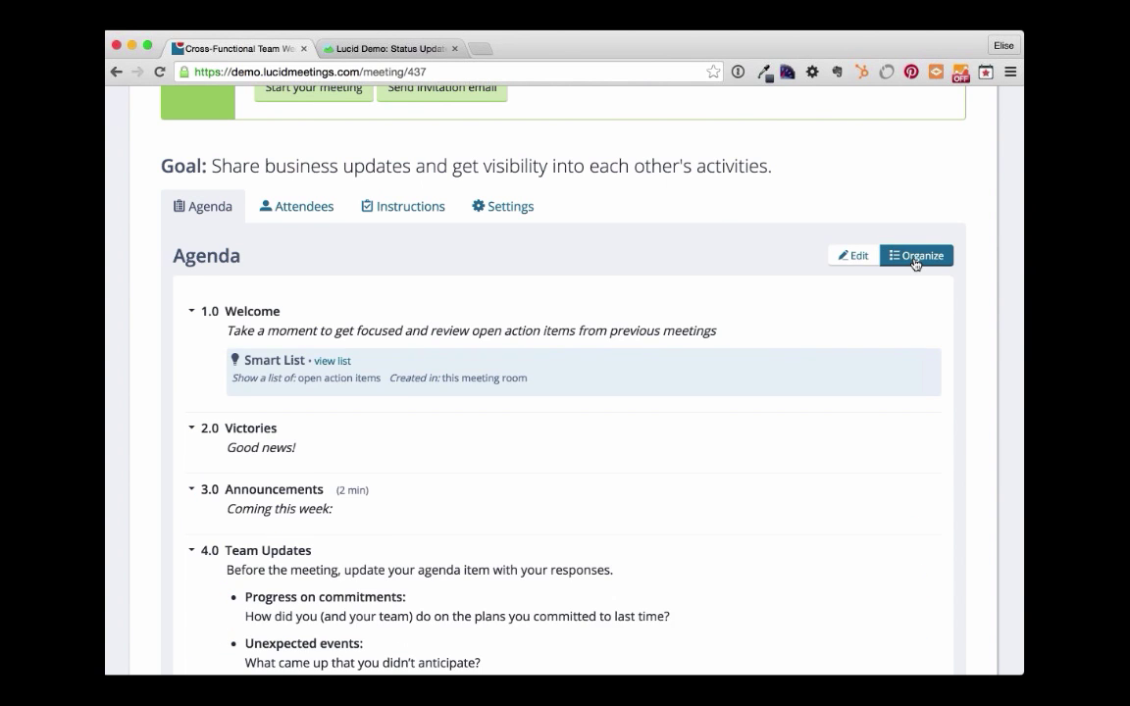
{"action": "left_click", "coordinate": [915, 257]}
{"action": "scroll", "coordinate": [710, 228], "scroll_direction": "down", "scroll_amount": 2}
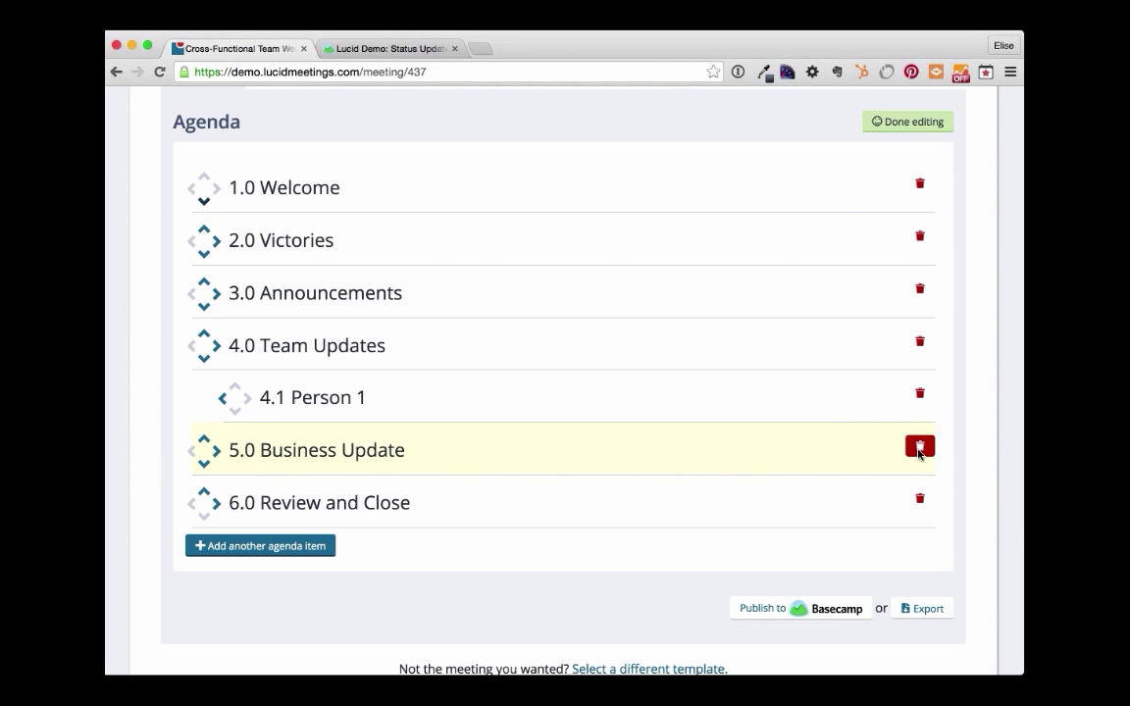
{"action": "left_click", "coordinate": [919, 448]}
{"action": "left_click", "coordinate": [685, 292]}
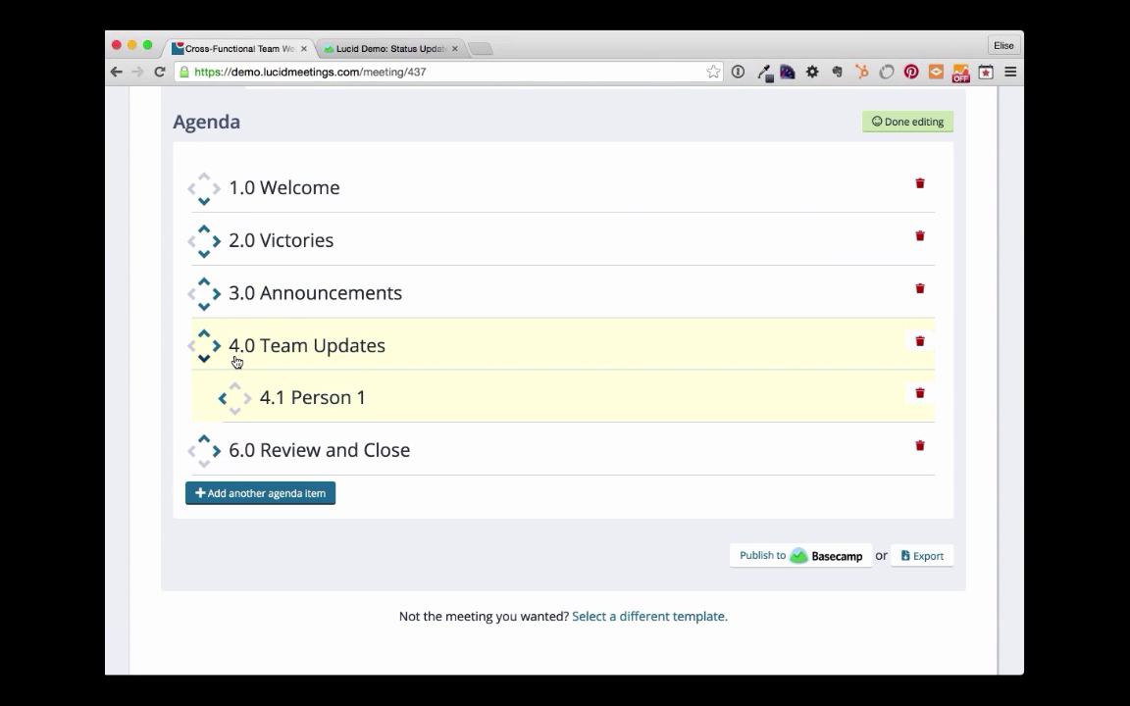
- Rename agenda item 4.1 Person 1 to Sales
{"action": "left_click", "coordinate": [328, 397]}
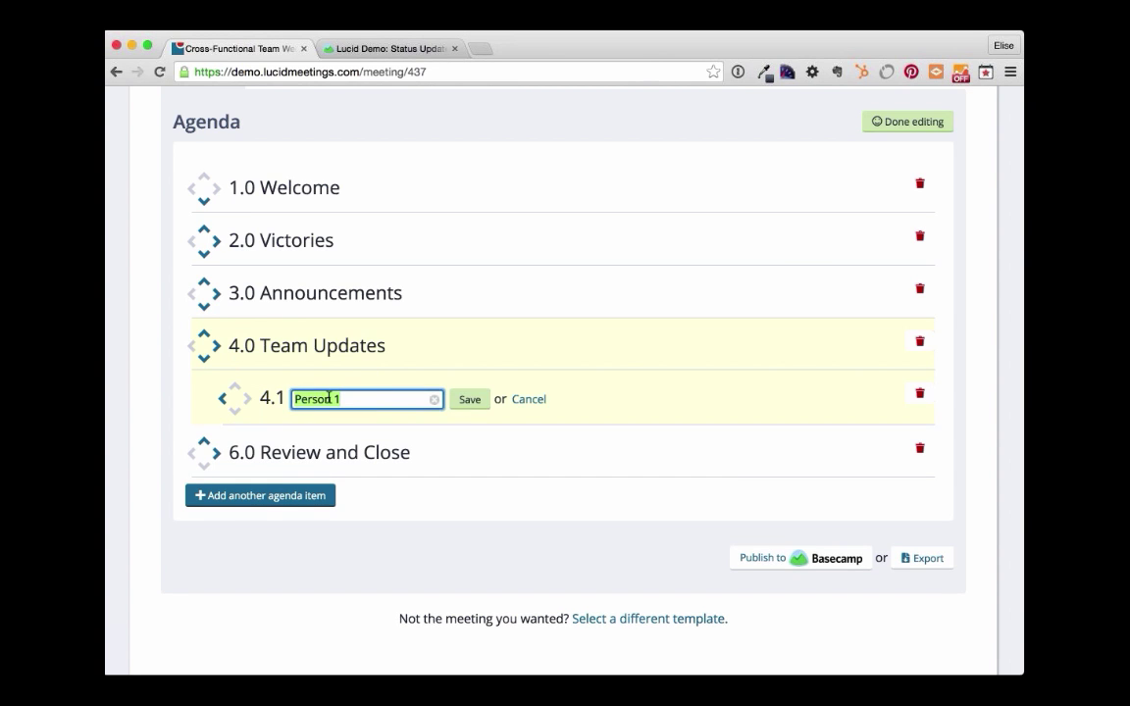
{"action": "type", "text": "Sales"}
{"action": "key", "text": "Return"}
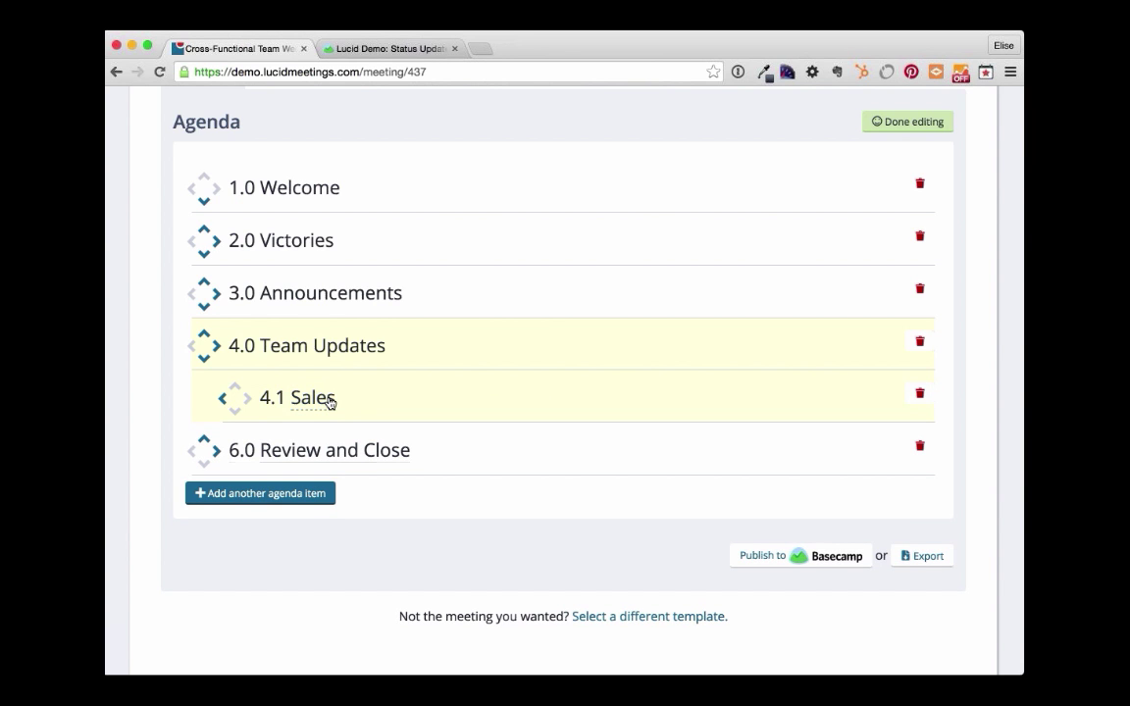
- Add new agenda items Marketing, Ops and Development
{"action": "key", "text": "Tab"}
{"action": "key", "text": "Tab"}
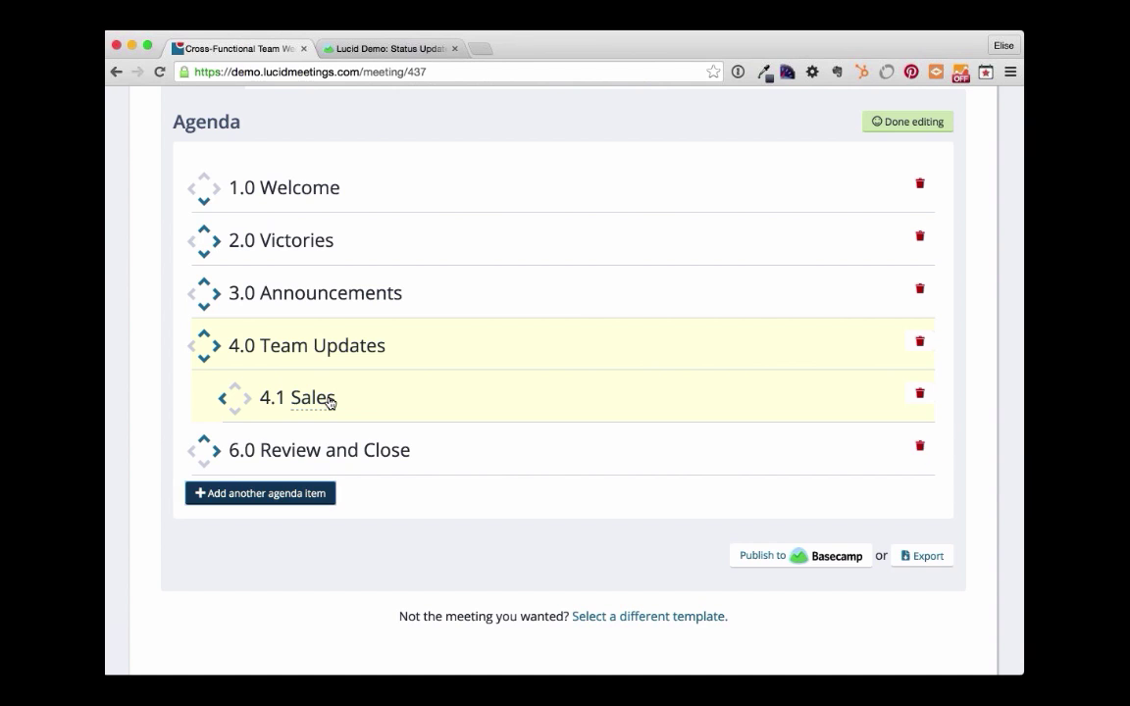
{"action": "key", "text": "Return"}
{"action": "type", "text": "Mar"}
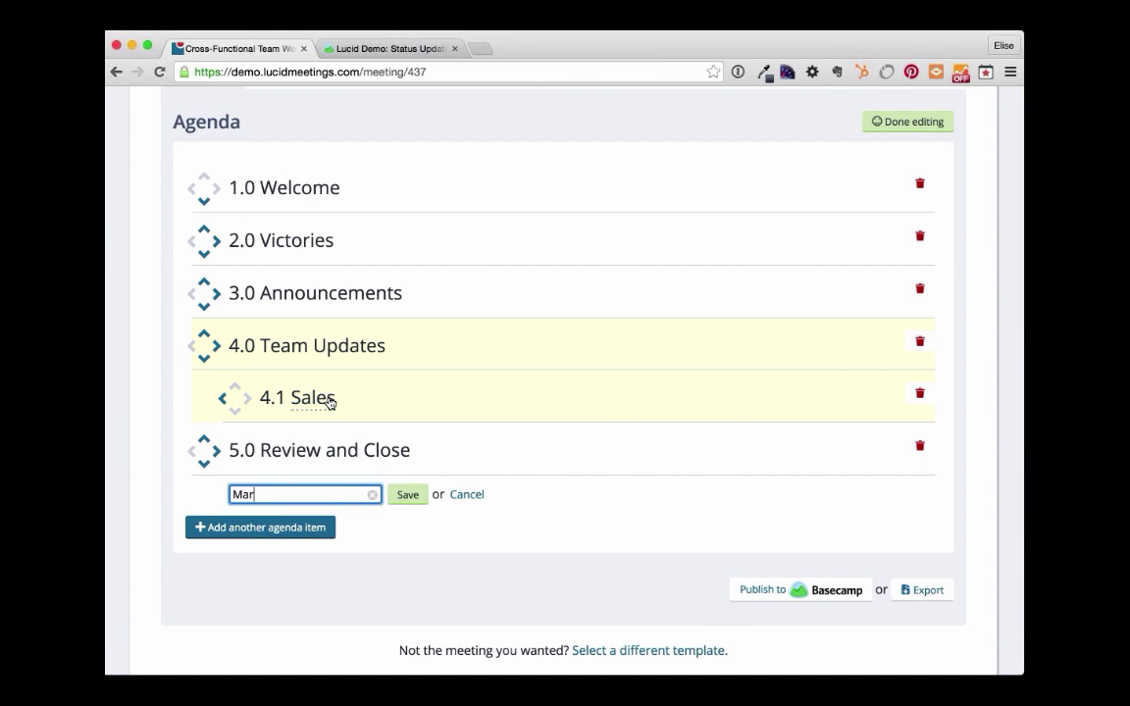
{"action": "type", "text": "keting"}
{"action": "key", "text": "Return"}
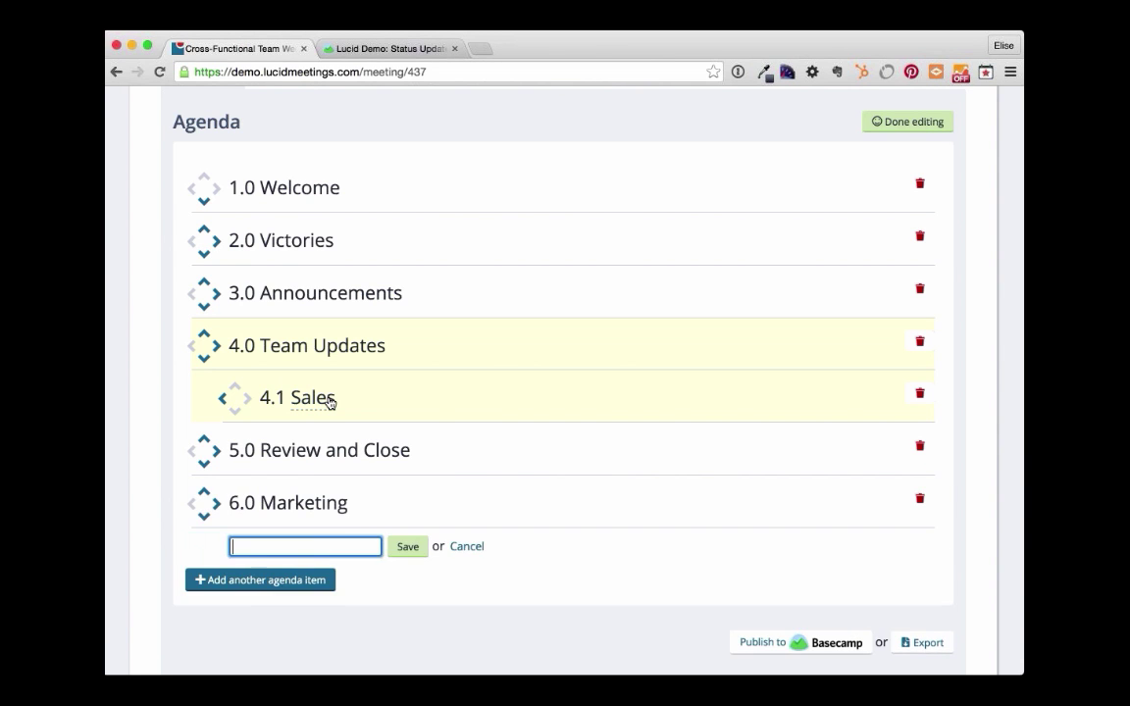
{"action": "type", "text": "Ops"}
{"action": "key", "text": "Return"}
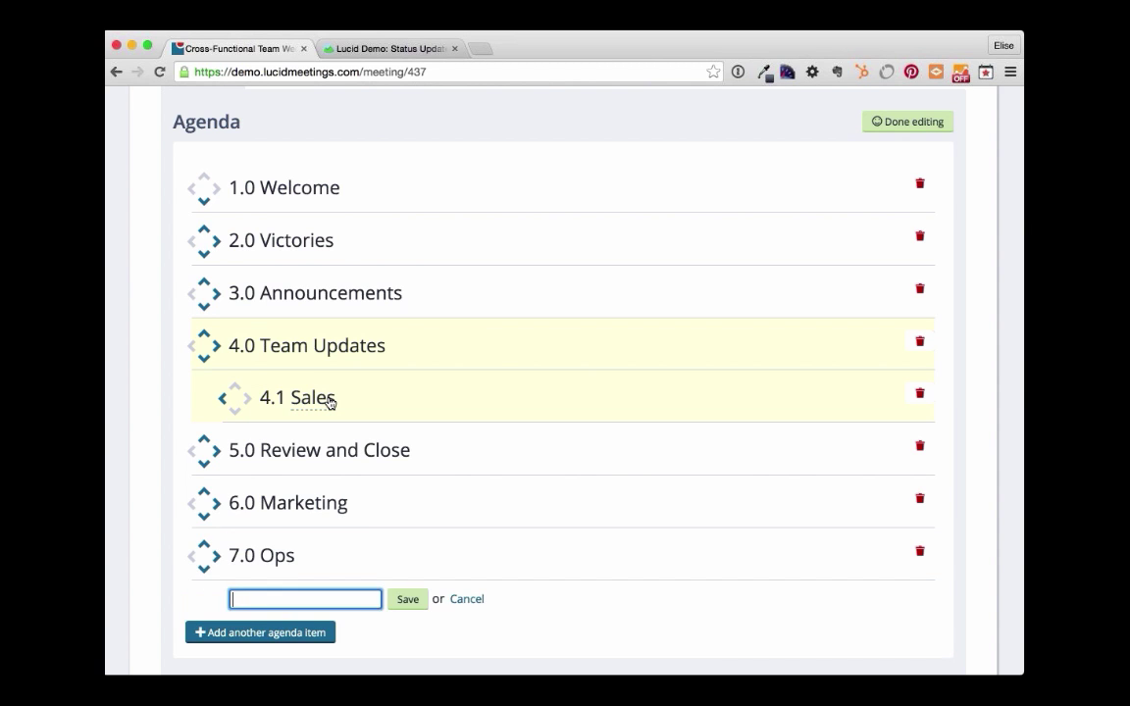
{"action": "type", "text": "Development"}
{"action": "key", "text": "Return"}
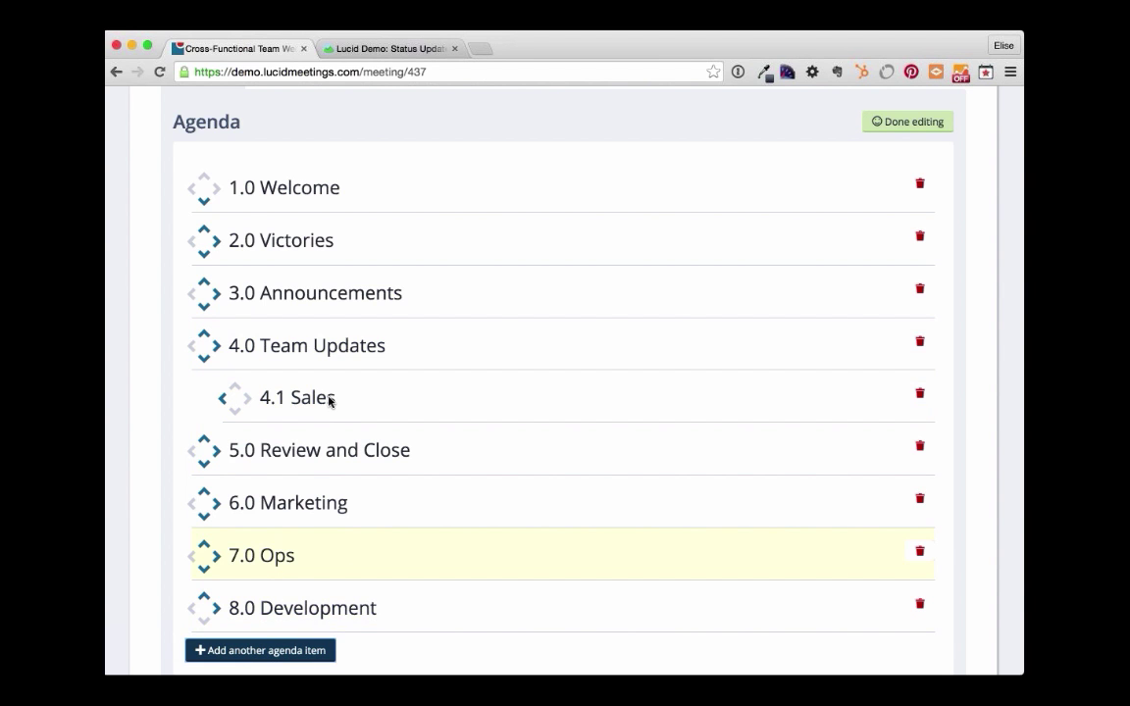
- Drag Ops, Marketing and Development under Team Updates as sub-items 4.1, 4.3 and 4.4
{"action": "left_click_drag", "start_coordinate": [331, 400], "coordinate": [404, 381]}
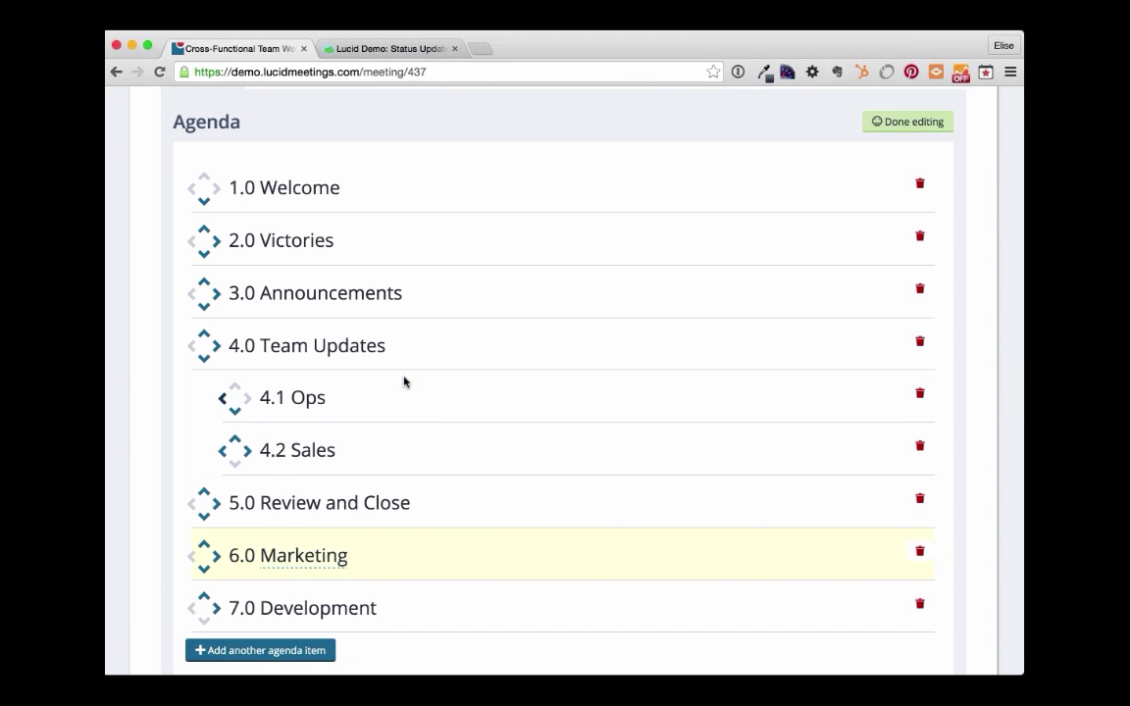
{"action": "left_click_drag", "start_coordinate": [314, 555], "coordinate": [350, 468]}
{"action": "scroll", "coordinate": [521, 438], "scroll_direction": "down", "scroll_amount": 2}
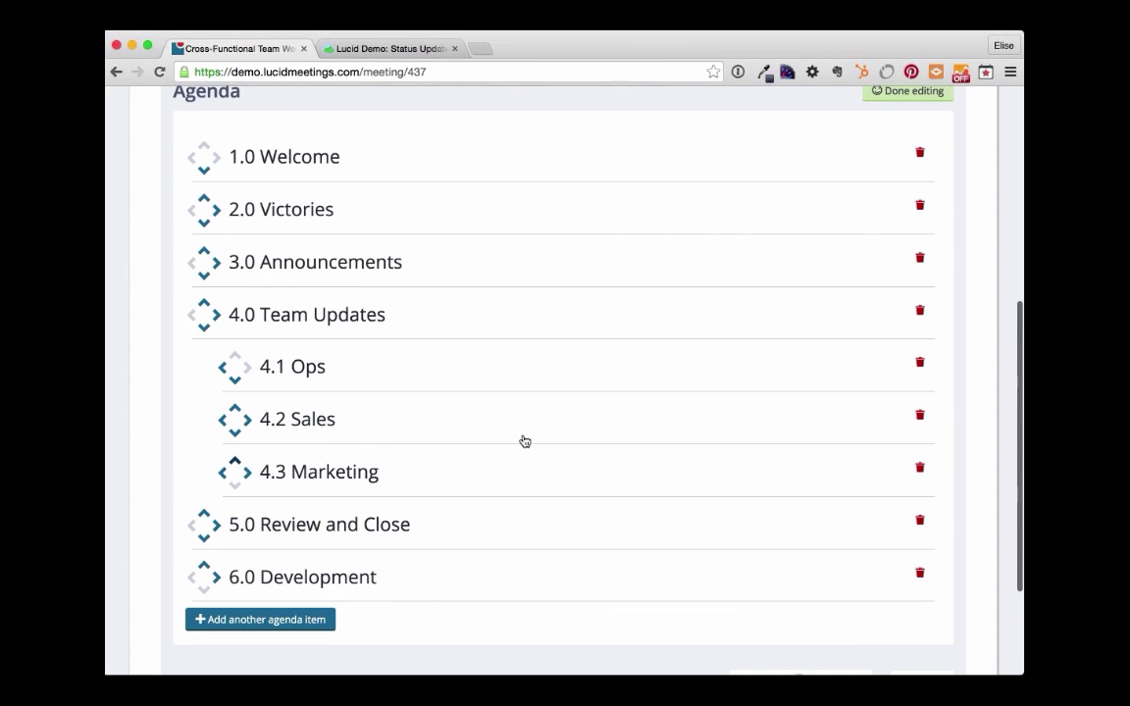
{"action": "left_click_drag", "start_coordinate": [359, 519], "coordinate": [416, 462]}
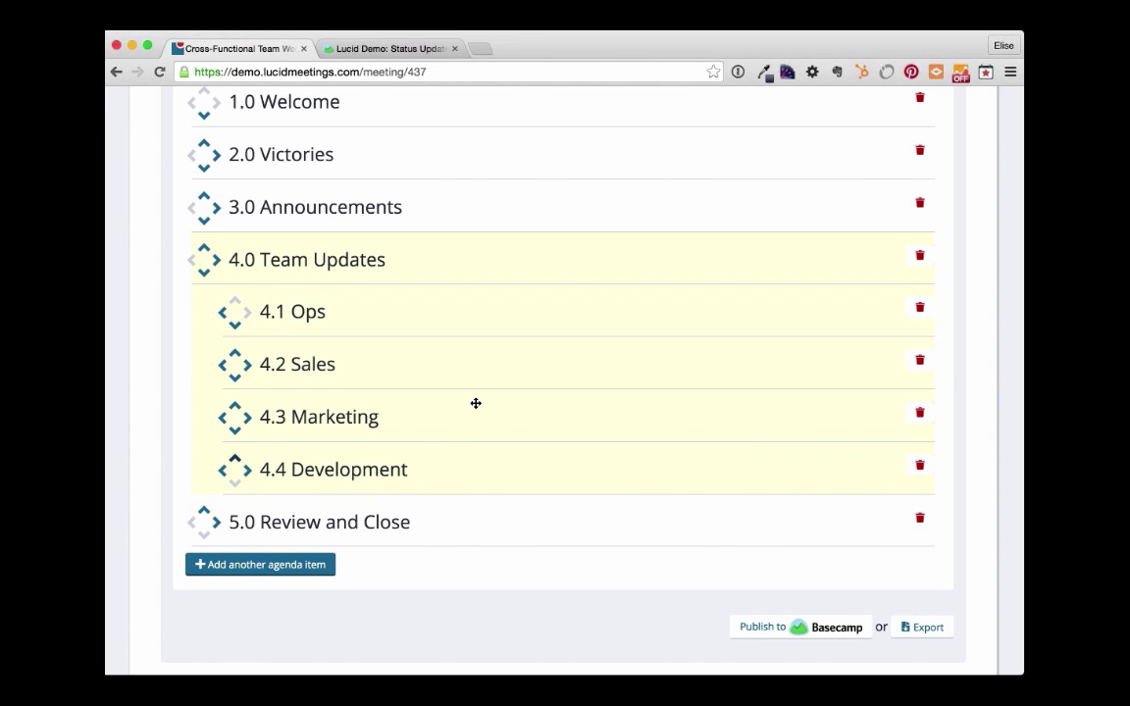
{"action": "scroll", "coordinate": [476, 403], "scroll_direction": "up", "scroll_amount": 3}
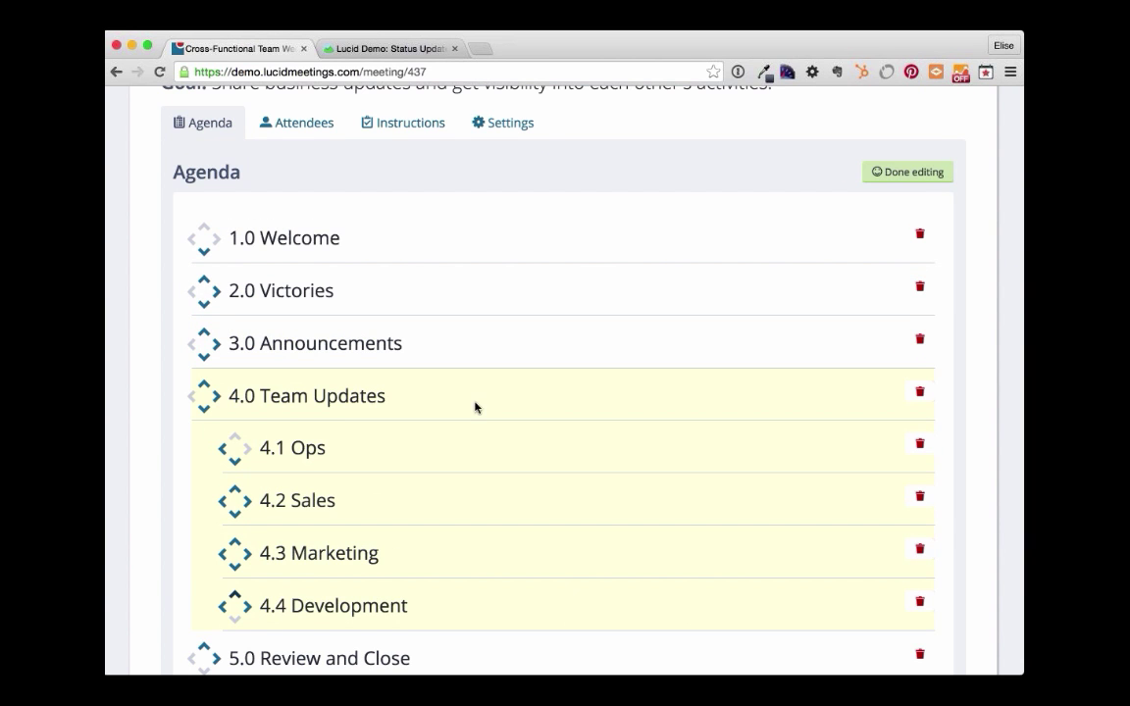
{"action": "left_click", "coordinate": [897, 173]}
{"action": "scroll", "coordinate": [736, 339], "scroll_direction": "down", "scroll_amount": 3}
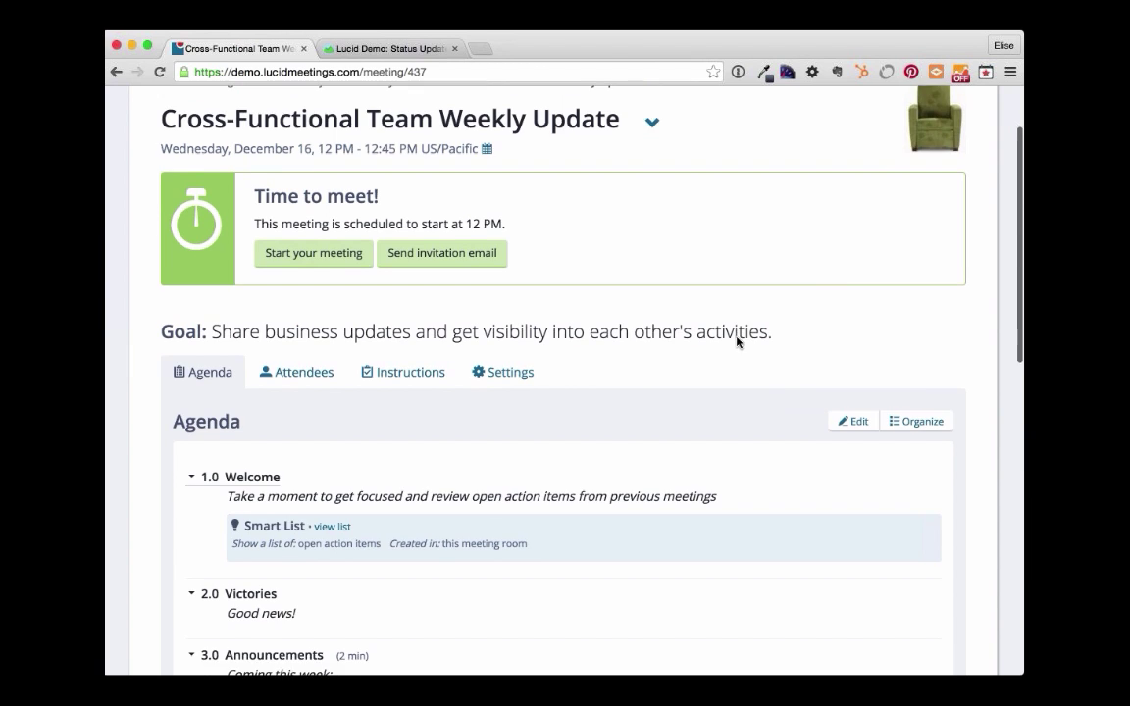
{"action": "scroll", "coordinate": [666, 508], "scroll_direction": "down", "scroll_amount": 2}
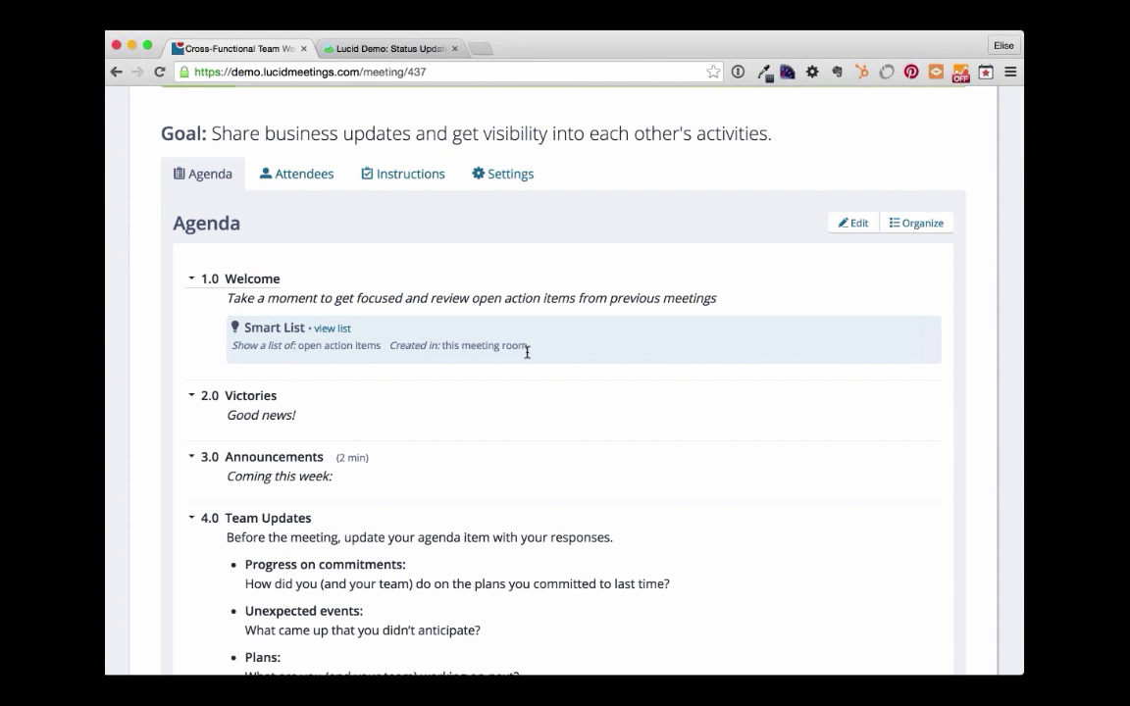
{"action": "scroll", "coordinate": [346, 343], "scroll_direction": "down", "scroll_amount": 2}
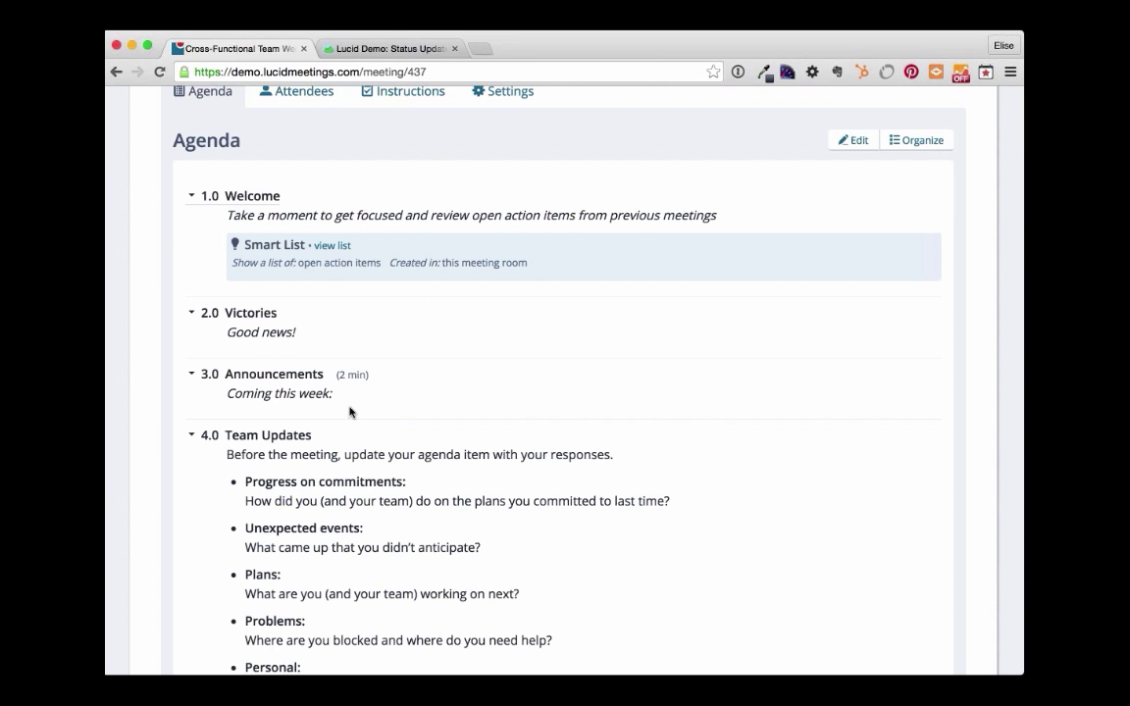
{"action": "scroll", "coordinate": [350, 412], "scroll_direction": "down", "scroll_amount": 1}
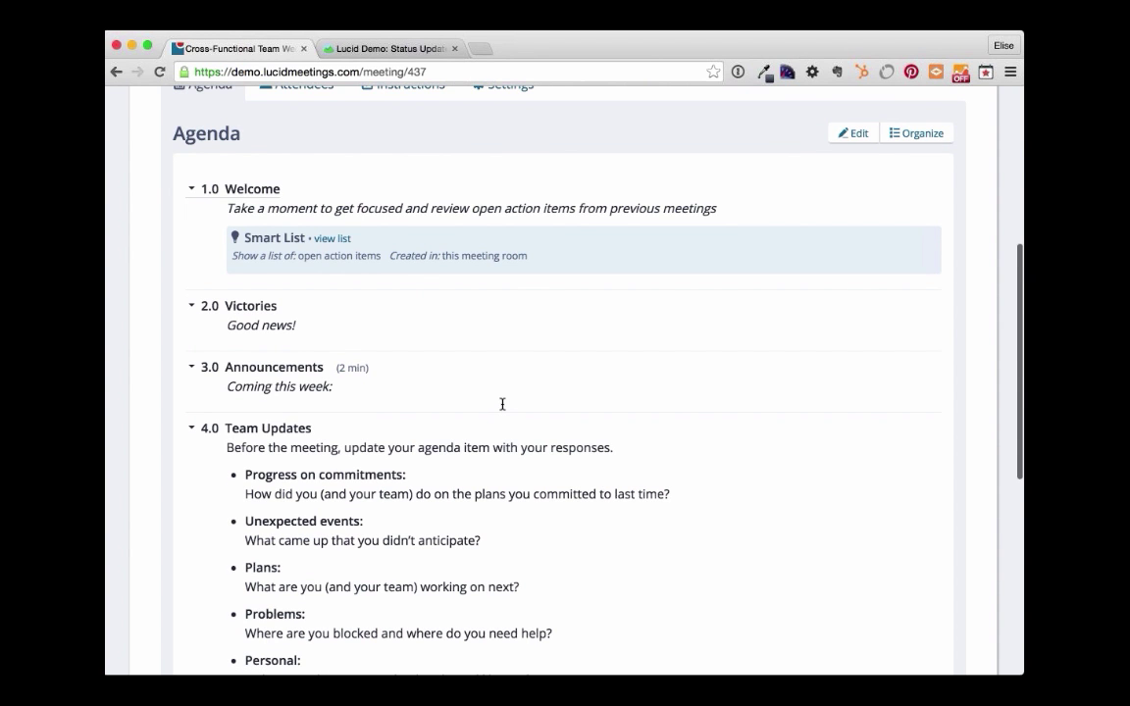
{"action": "scroll", "coordinate": [502, 404], "scroll_direction": "down", "scroll_amount": 5}
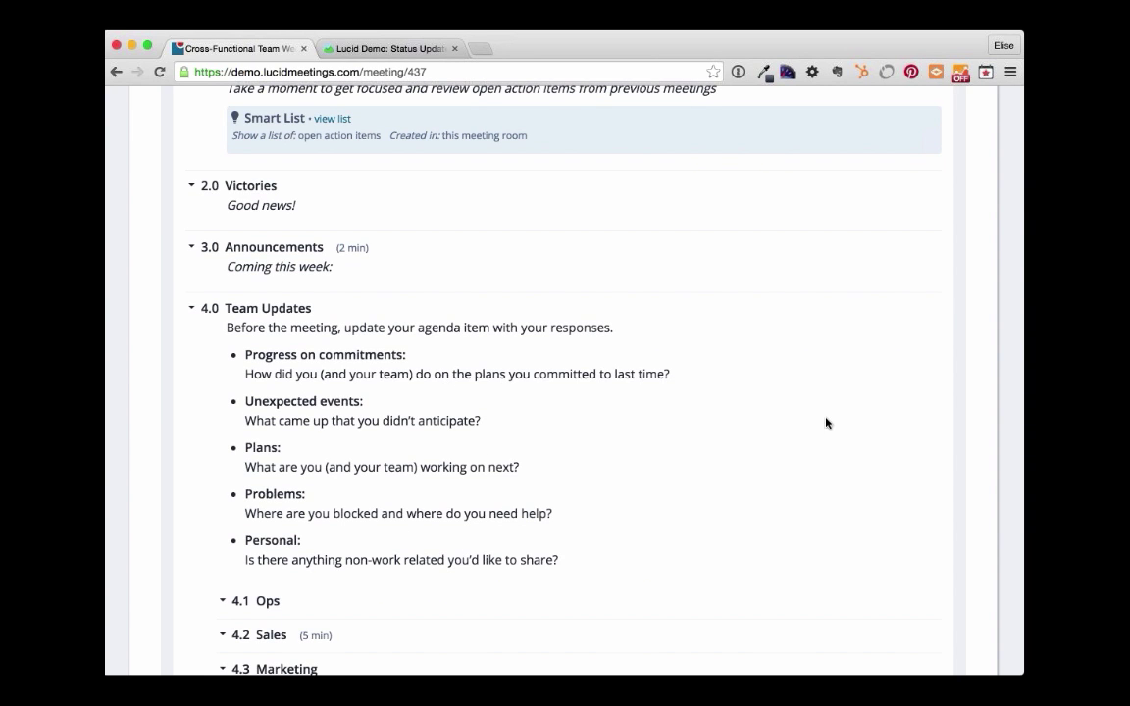
{"action": "scroll", "coordinate": [782, 239], "scroll_direction": "up", "scroll_amount": 6}
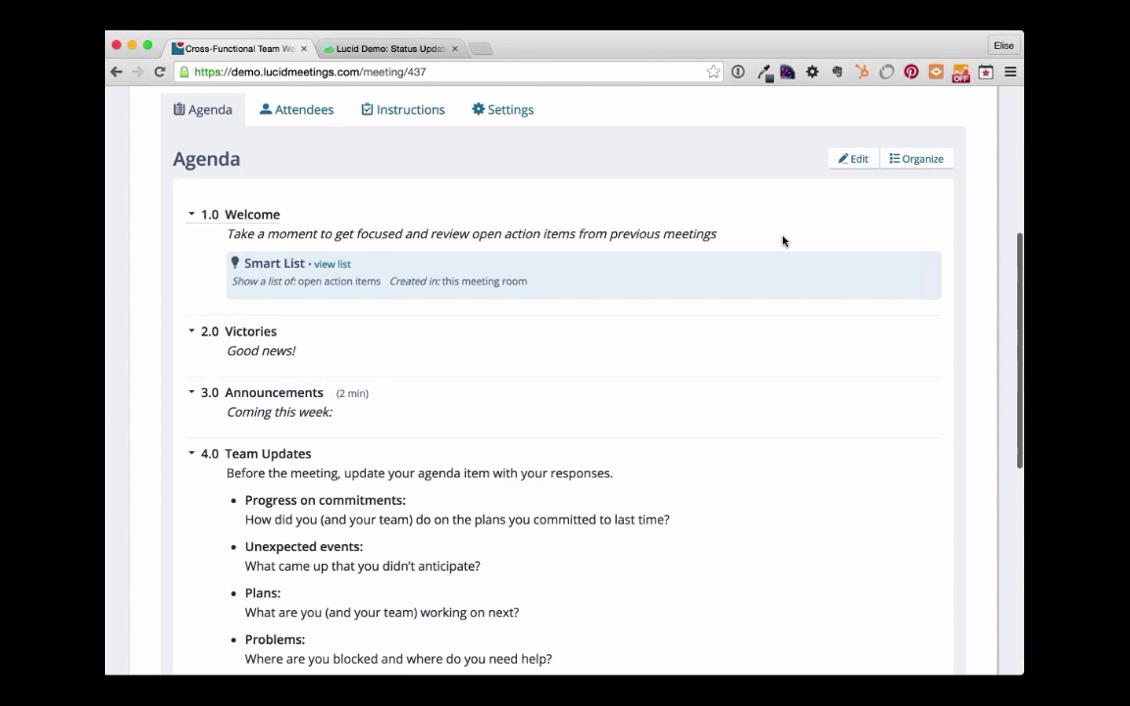
- Switch the agenda to edit mode and assign suggested participants as presenters for 4.1 Ops and 4.2 Sales
{"action": "left_click", "coordinate": [831, 153]}
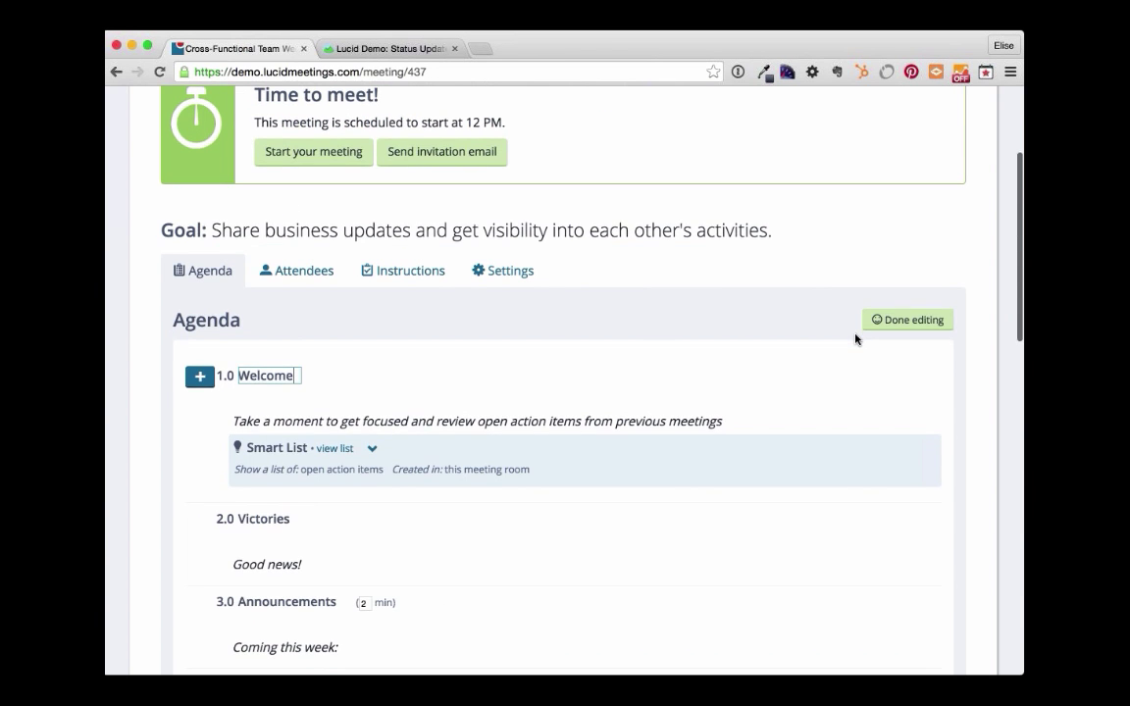
{"action": "scroll", "coordinate": [856, 340], "scroll_direction": "down", "scroll_amount": 3}
{"action": "scroll", "coordinate": [843, 308], "scroll_direction": "down", "scroll_amount": 10}
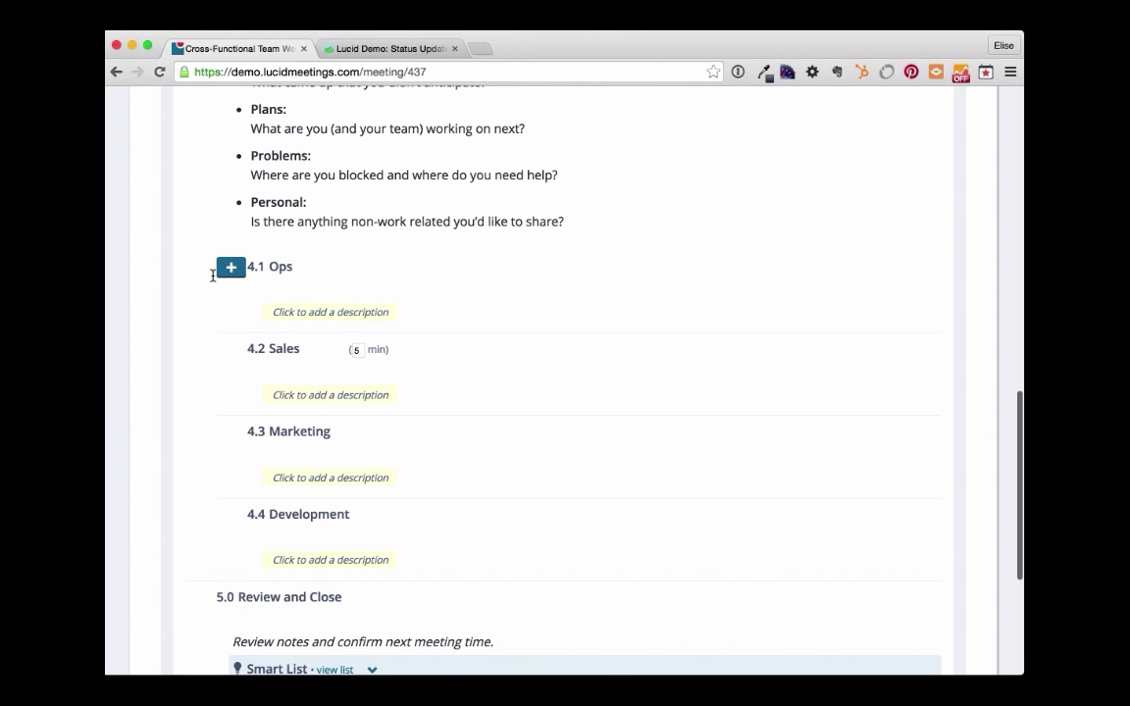
{"action": "left_click", "coordinate": [231, 271]}
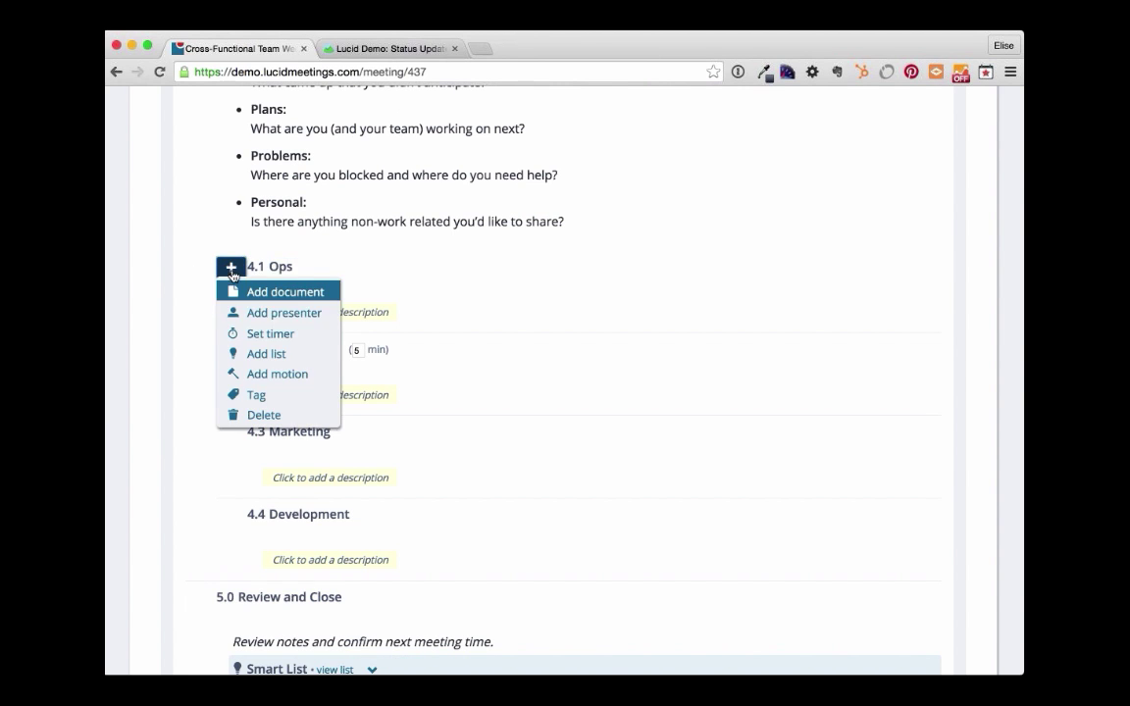
{"action": "left_click", "coordinate": [308, 313]}
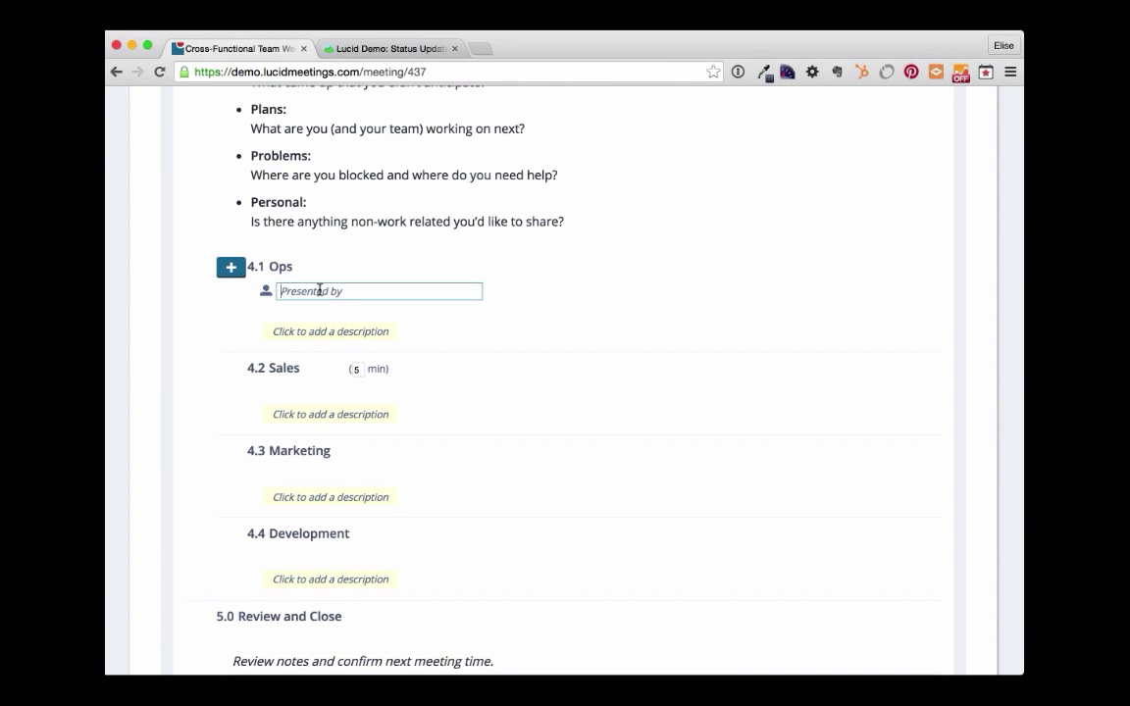
{"action": "left_click", "coordinate": [319, 290]}
{"action": "left_click", "coordinate": [343, 378]}
{"action": "left_click", "coordinate": [232, 373]}
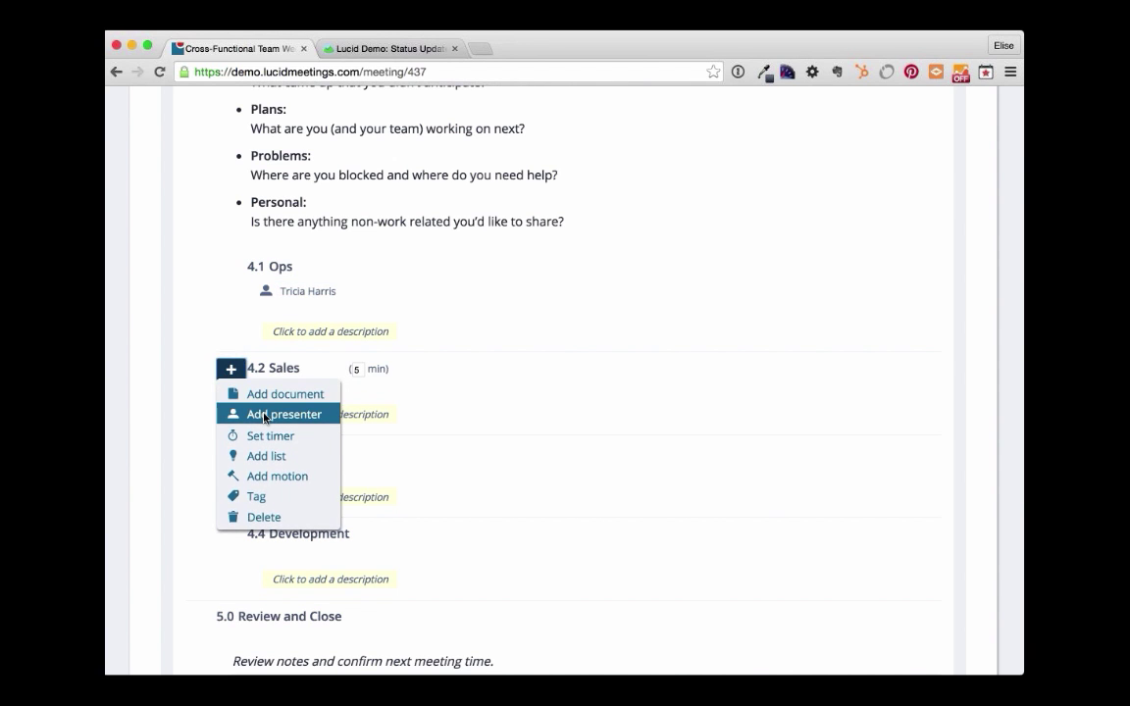
{"action": "left_click", "coordinate": [263, 415]}
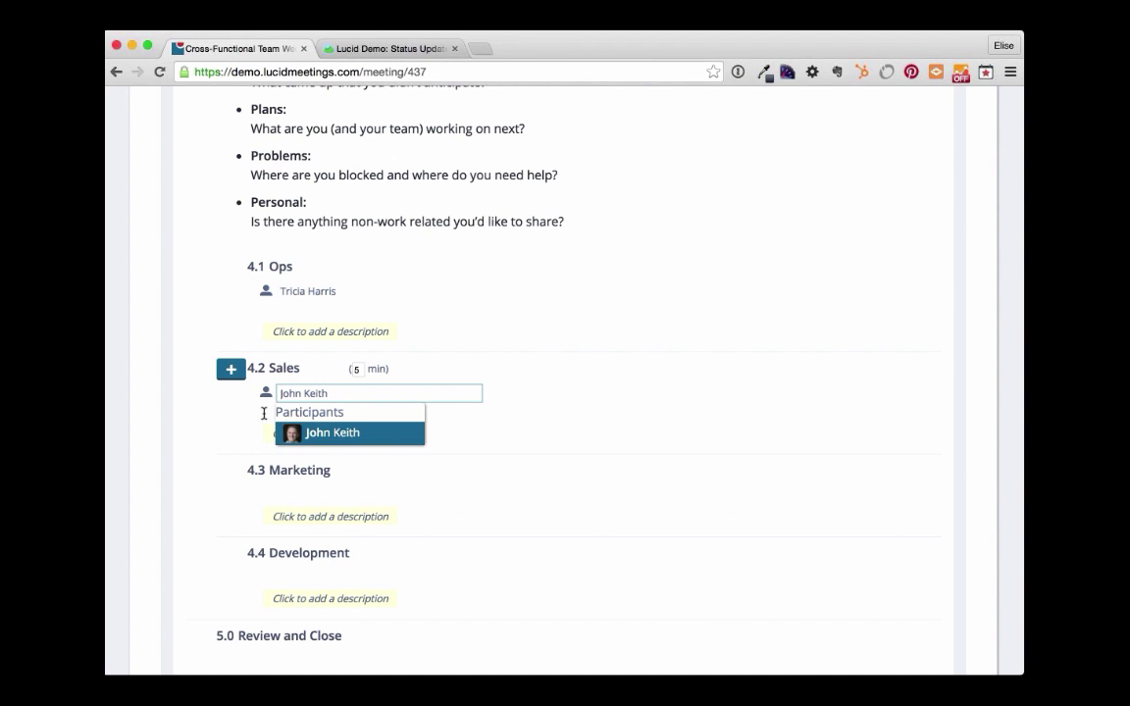
{"action": "left_click", "coordinate": [333, 429]}
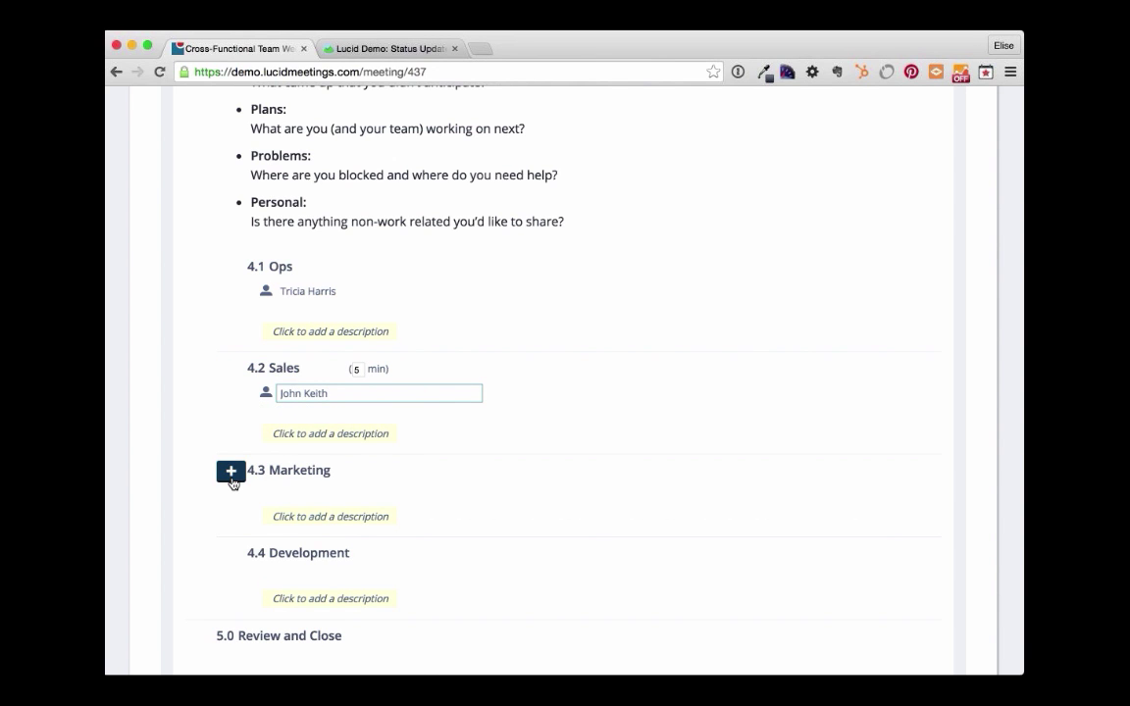
- Assign suggested participants as presenters for 4.3 Marketing and 4.4 Development
{"action": "left_click", "coordinate": [231, 473]}
{"action": "left_click", "coordinate": [265, 518]}
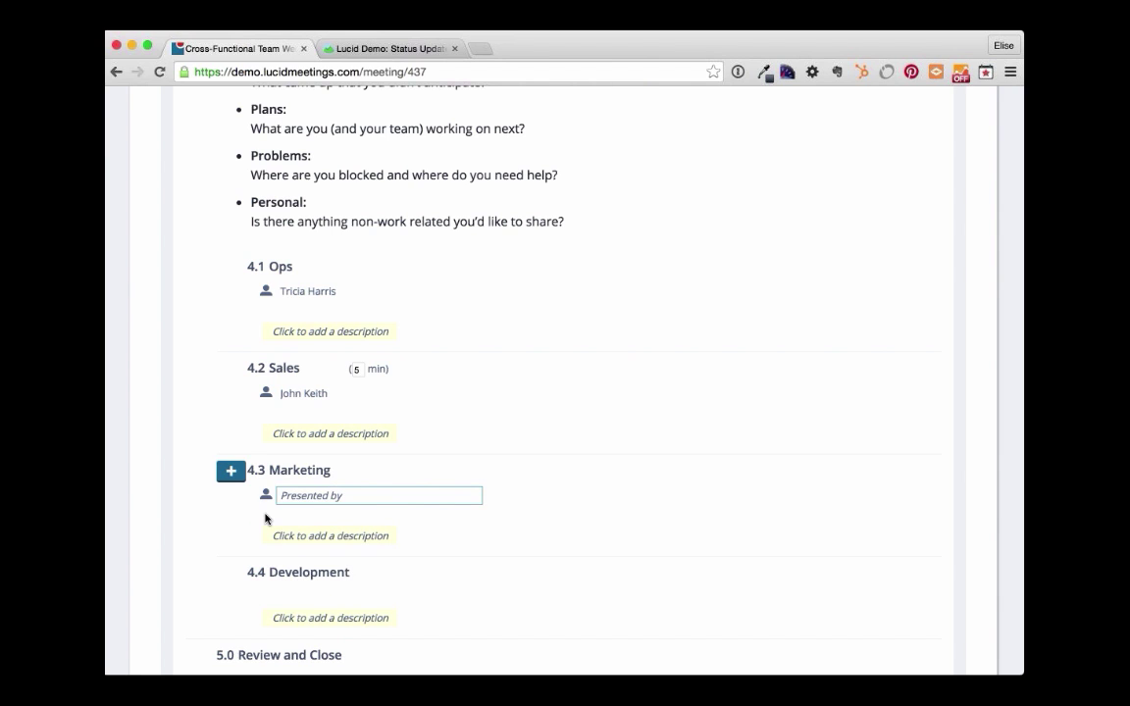
{"action": "key", "text": "Return"}
{"action": "left_click", "coordinate": [231, 573]}
{"action": "left_click", "coordinate": [263, 621]}
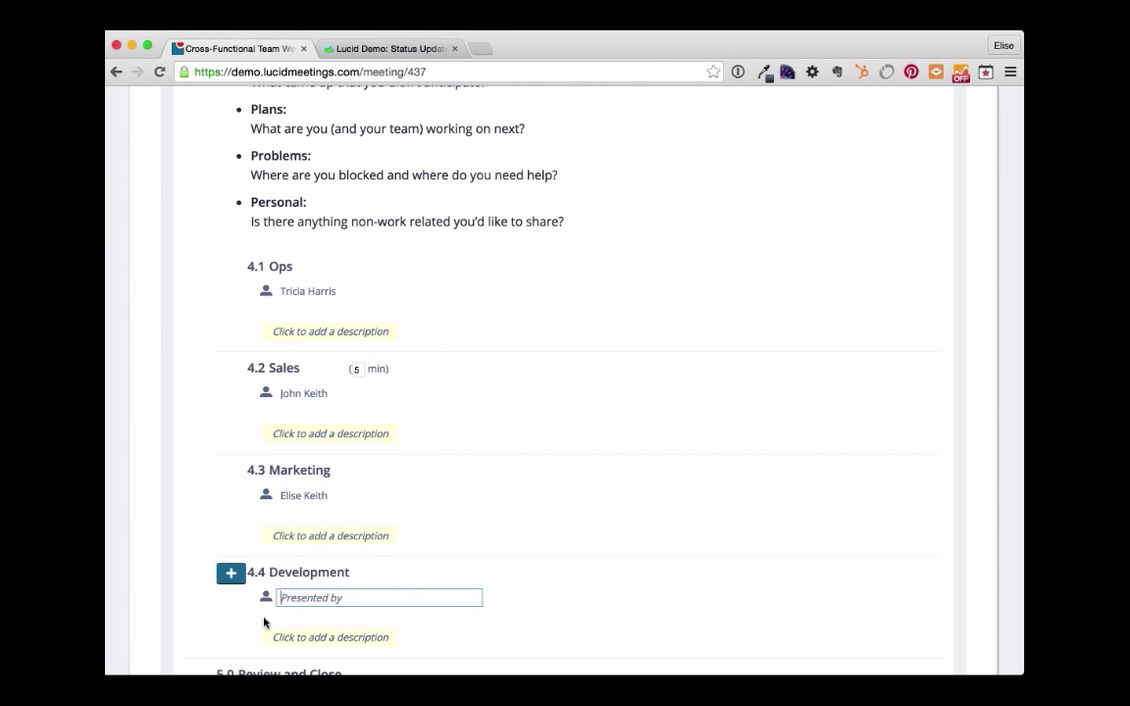
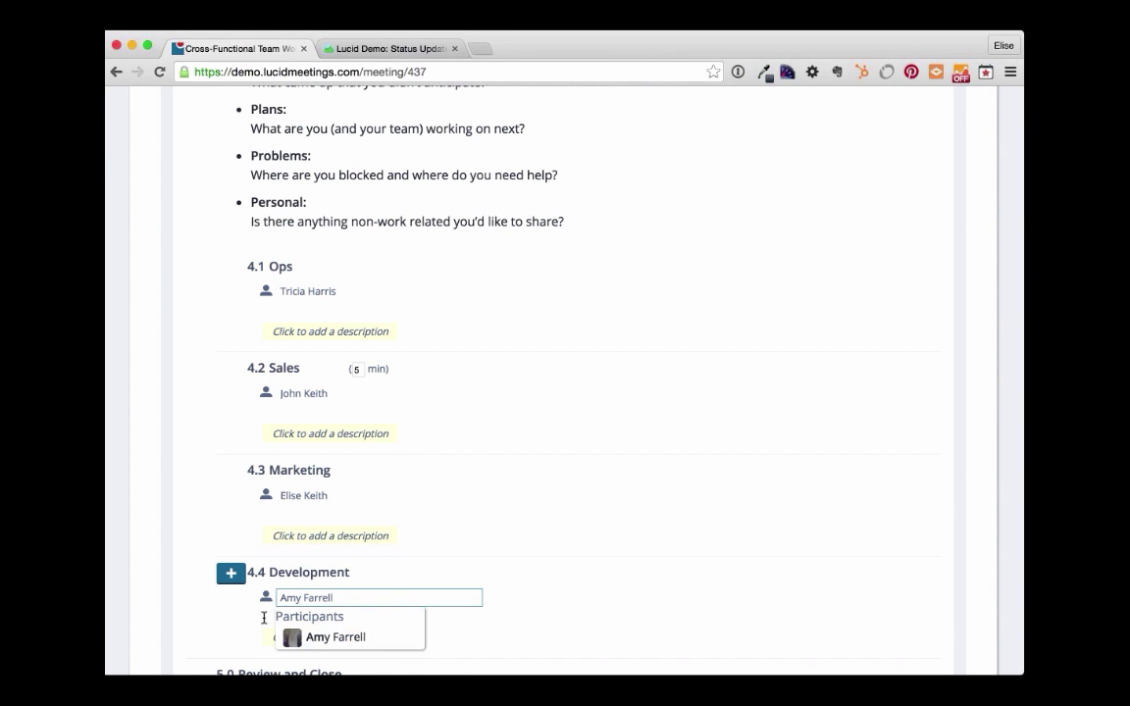
{"action": "left_click", "coordinate": [323, 638]}
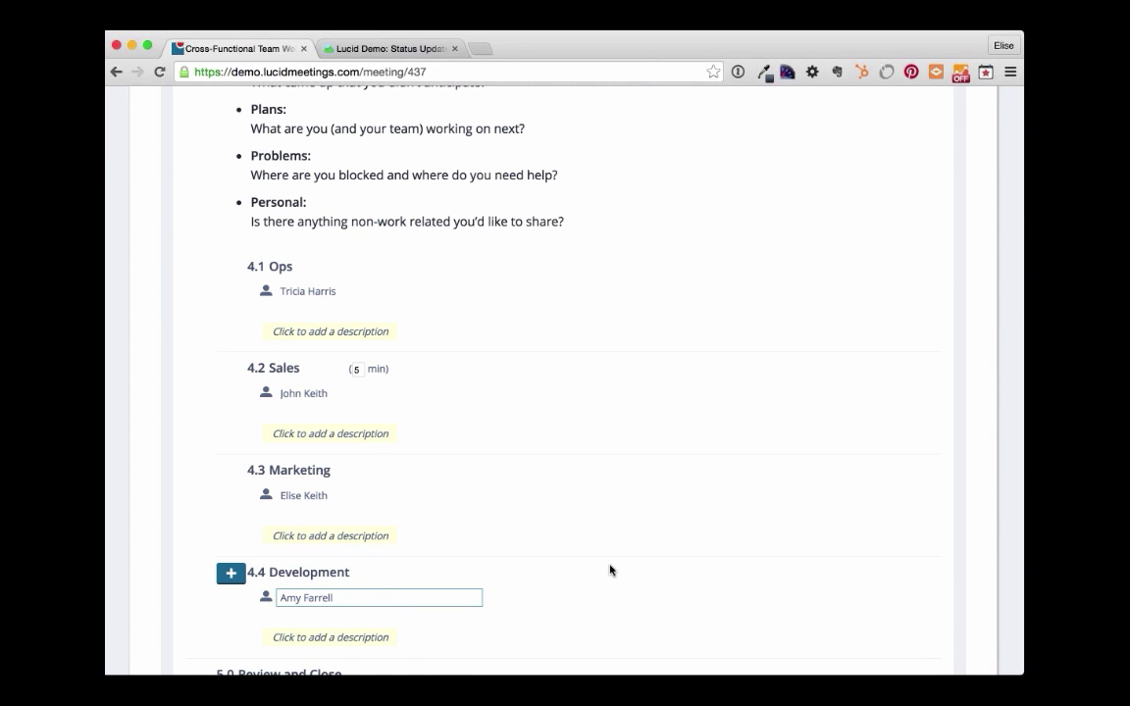
{"action": "scroll", "coordinate": [609, 569], "scroll_direction": "down", "scroll_amount": 3}
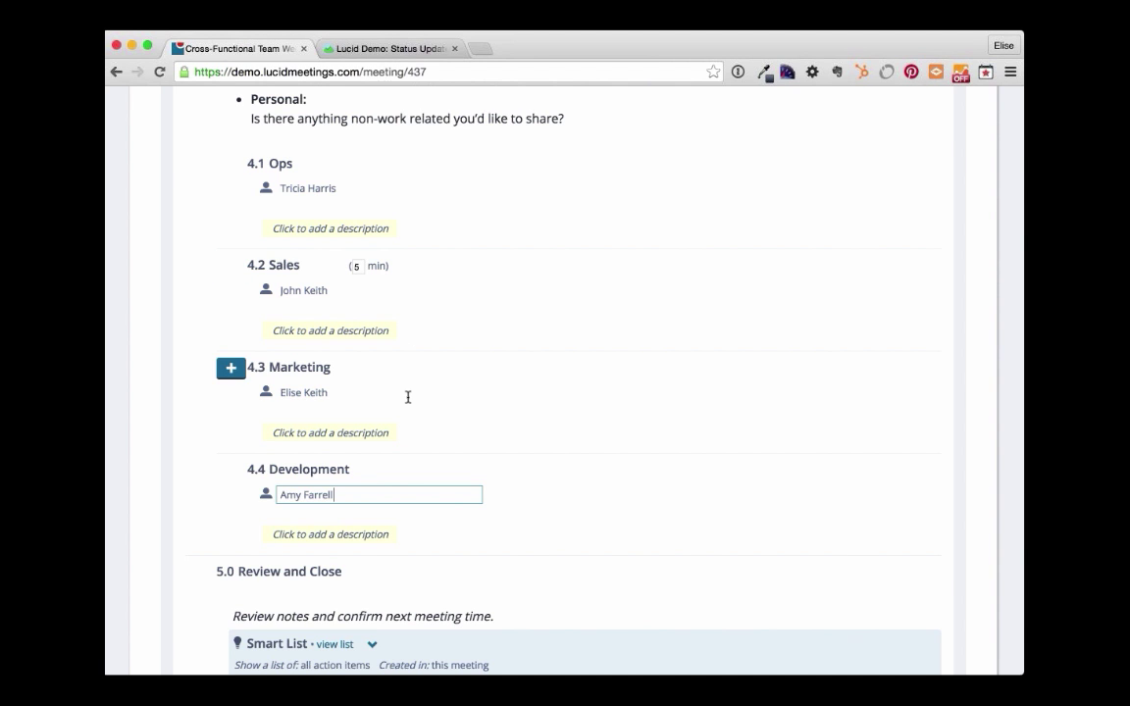
- Attach buyers-journey.xlsx from the Meeting Room documents to the 4.3 Marketing item
{"action": "left_click", "coordinate": [234, 373]}
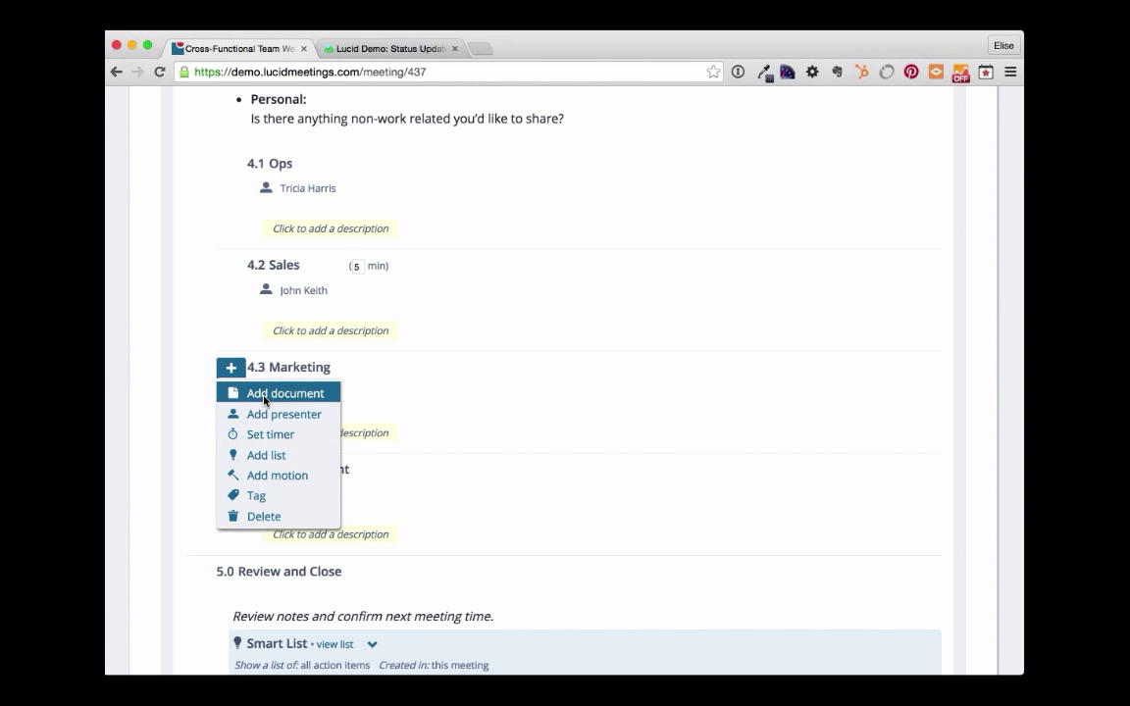
{"action": "left_click", "coordinate": [264, 395]}
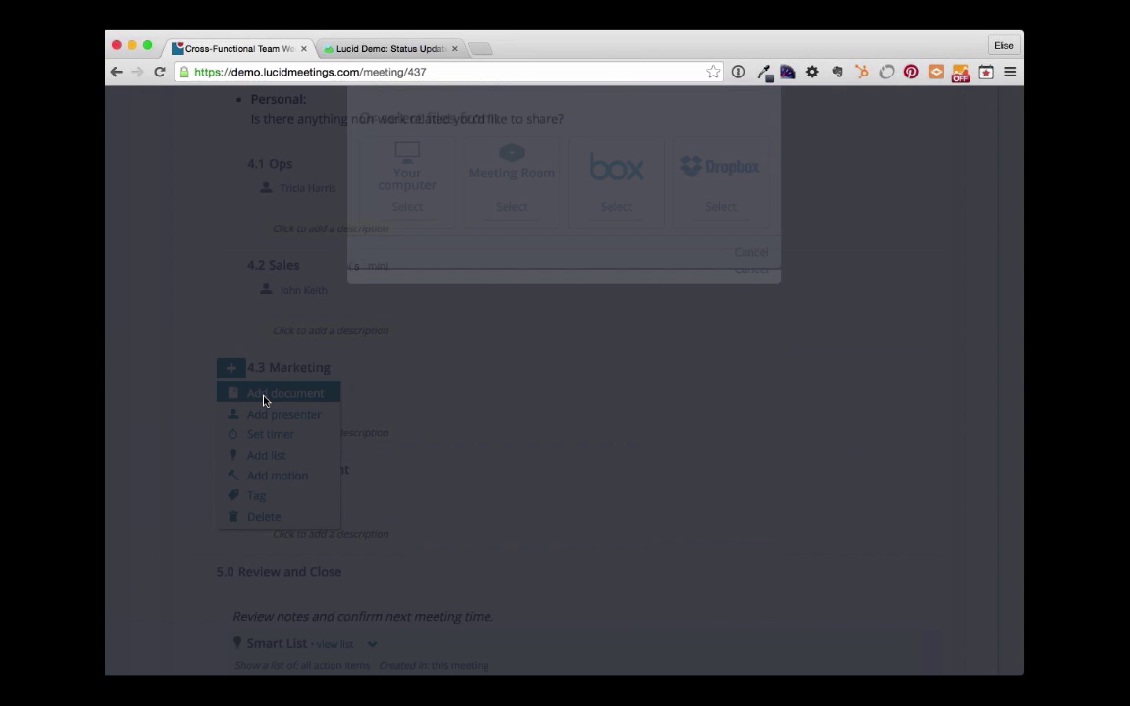
{"action": "left_click", "coordinate": [506, 372]}
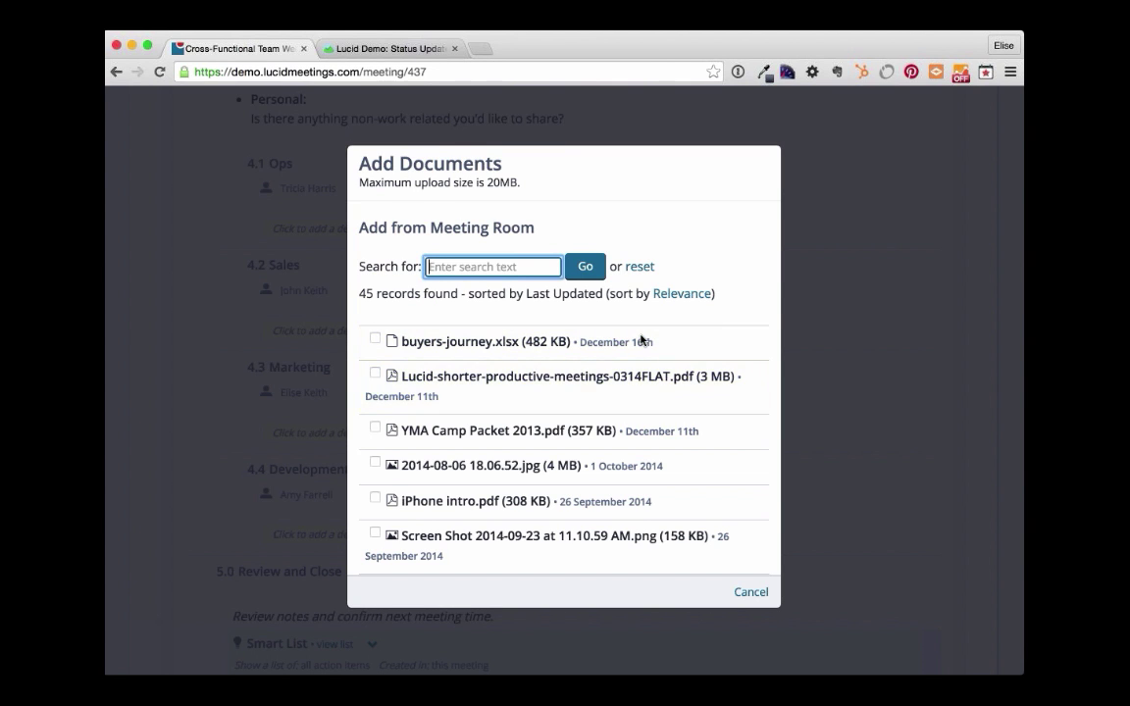
{"action": "left_click", "coordinate": [516, 343]}
{"action": "left_click", "coordinate": [691, 600]}
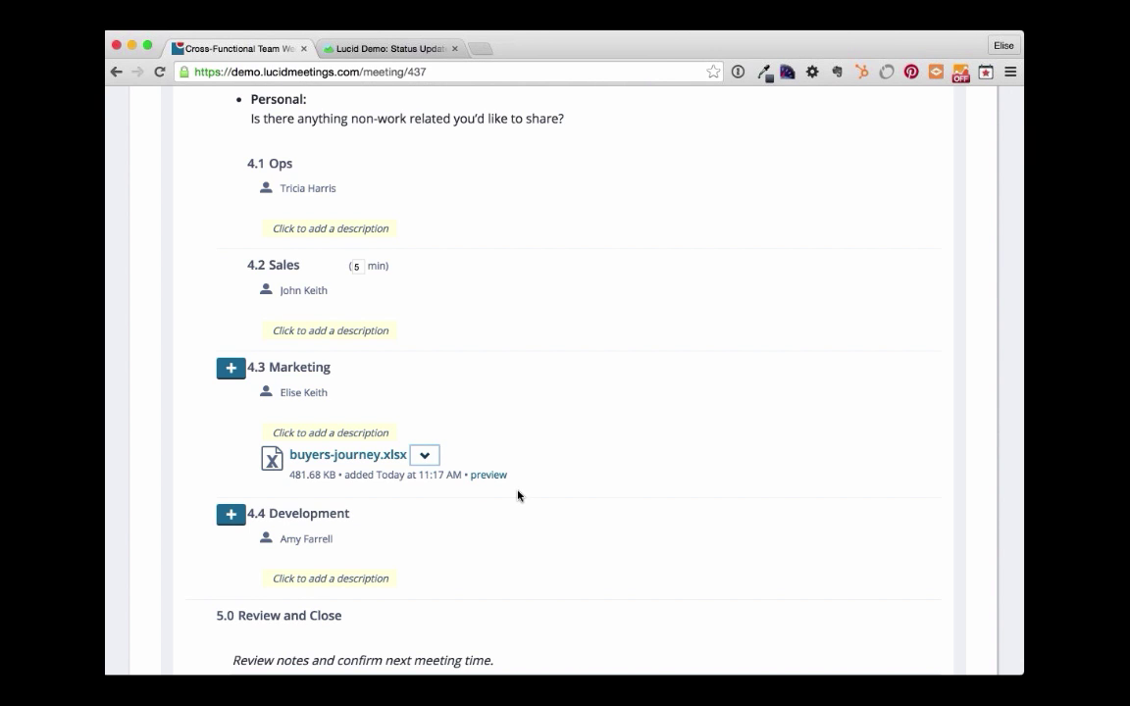
{"action": "left_click", "coordinate": [493, 480]}
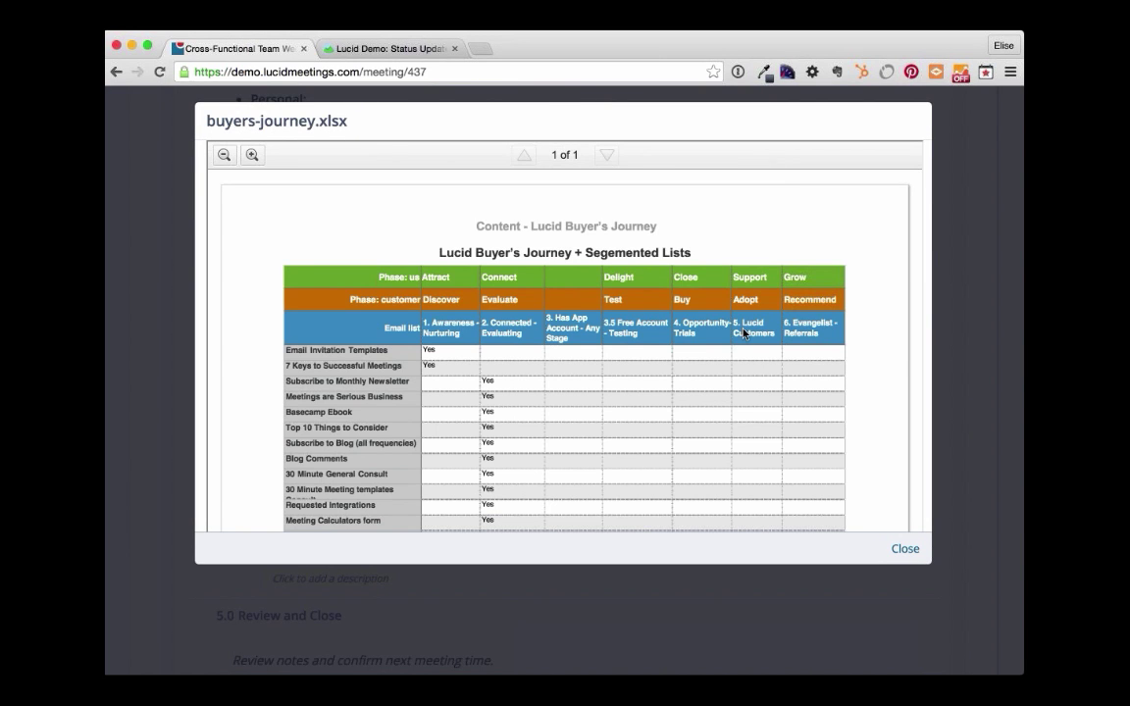
{"action": "left_click", "coordinate": [902, 549]}
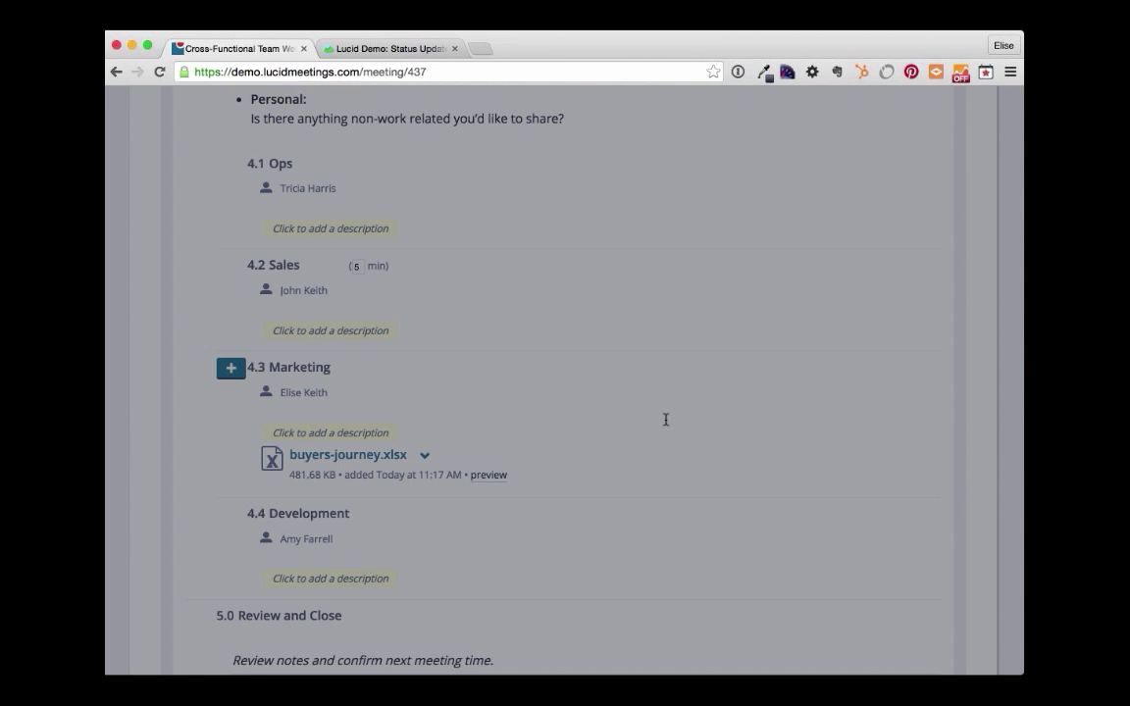
{"action": "scroll", "coordinate": [665, 419], "scroll_direction": "down", "scroll_amount": 6}
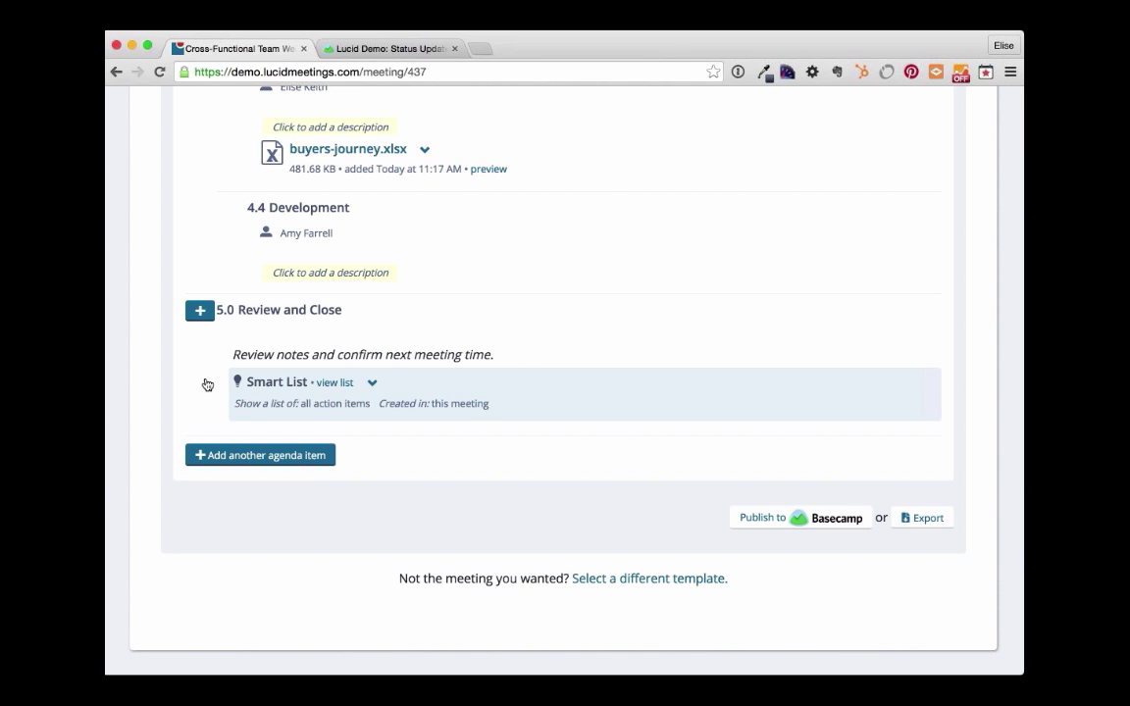
- Set the 5.0 Review and Close Smart List to show Everything and save it
{"action": "left_click", "coordinate": [372, 384]}
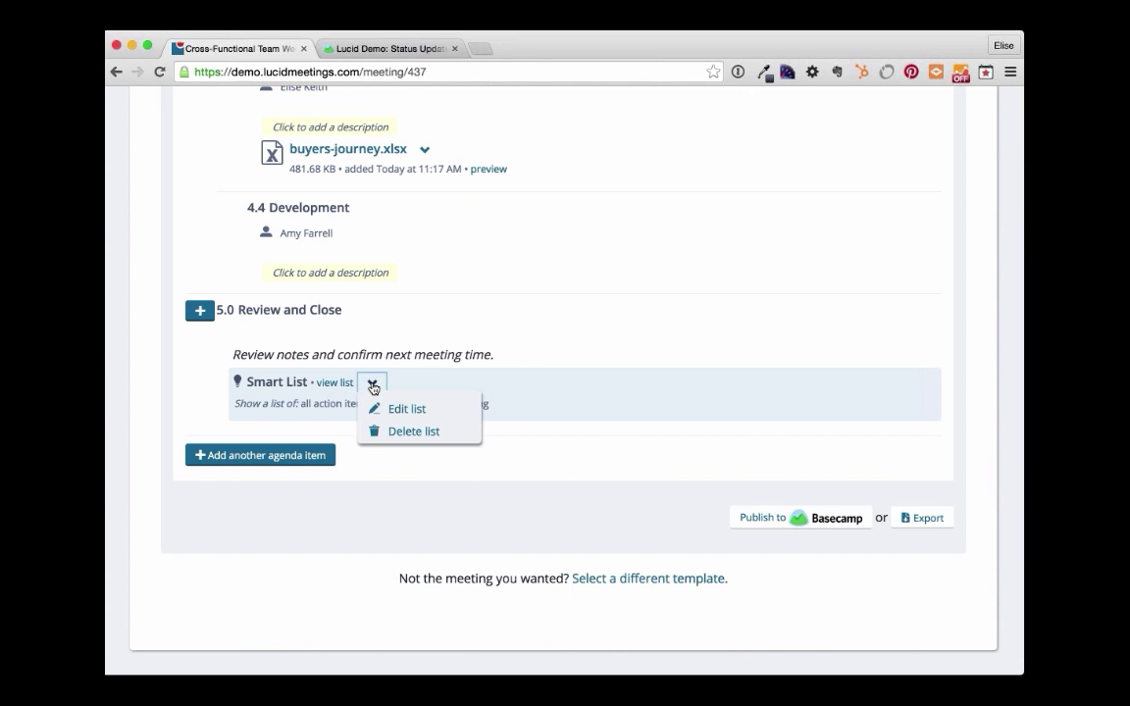
{"action": "left_click", "coordinate": [420, 409]}
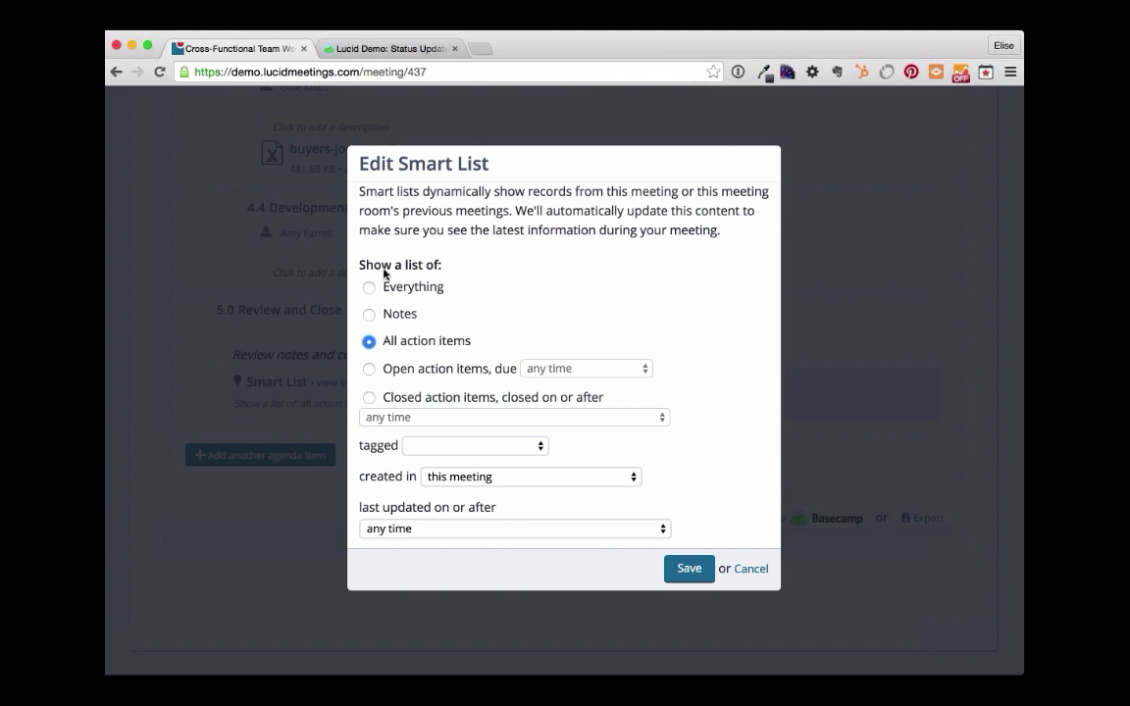
{"action": "left_click", "coordinate": [369, 288]}
{"action": "left_click", "coordinate": [697, 574]}
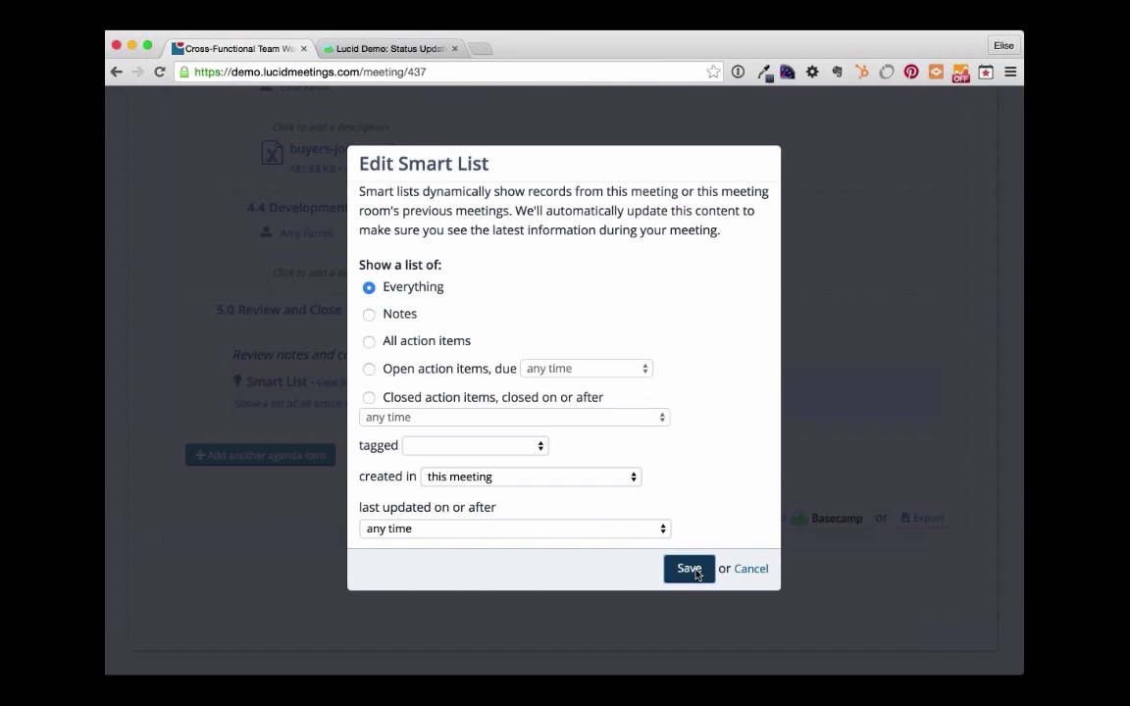
{"action": "left_click", "coordinate": [697, 573]}
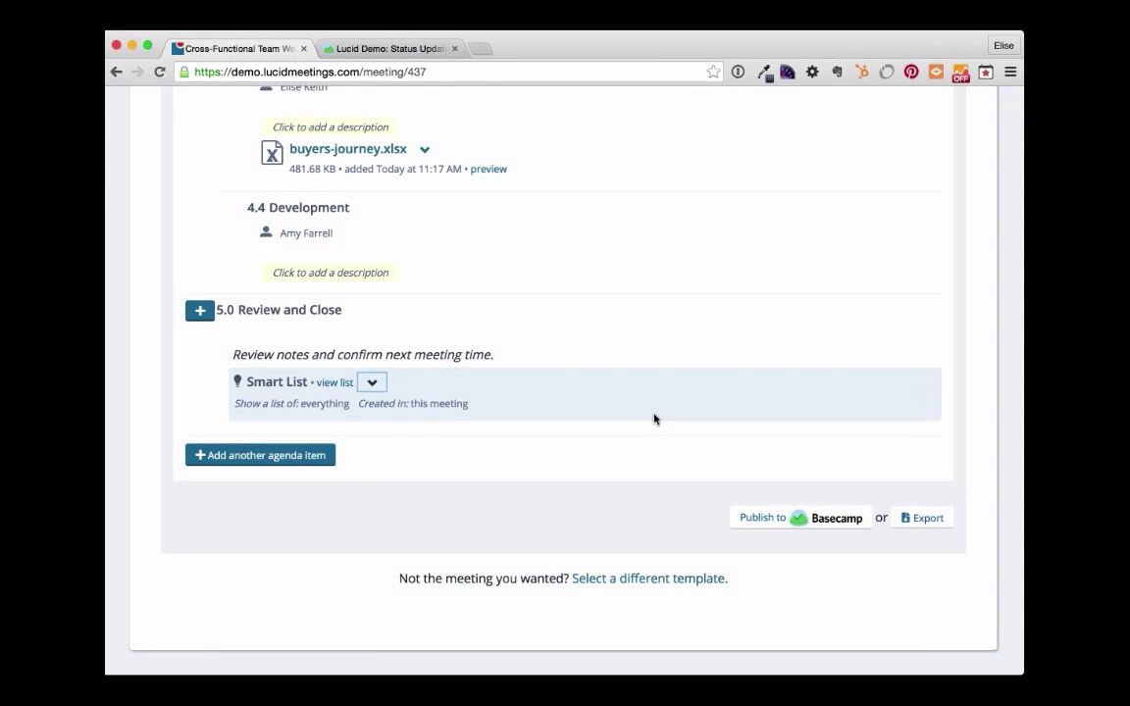
- Finish editing the agenda and scroll through the updated items
{"action": "scroll", "coordinate": [654, 419], "scroll_direction": "up", "scroll_amount": 15}
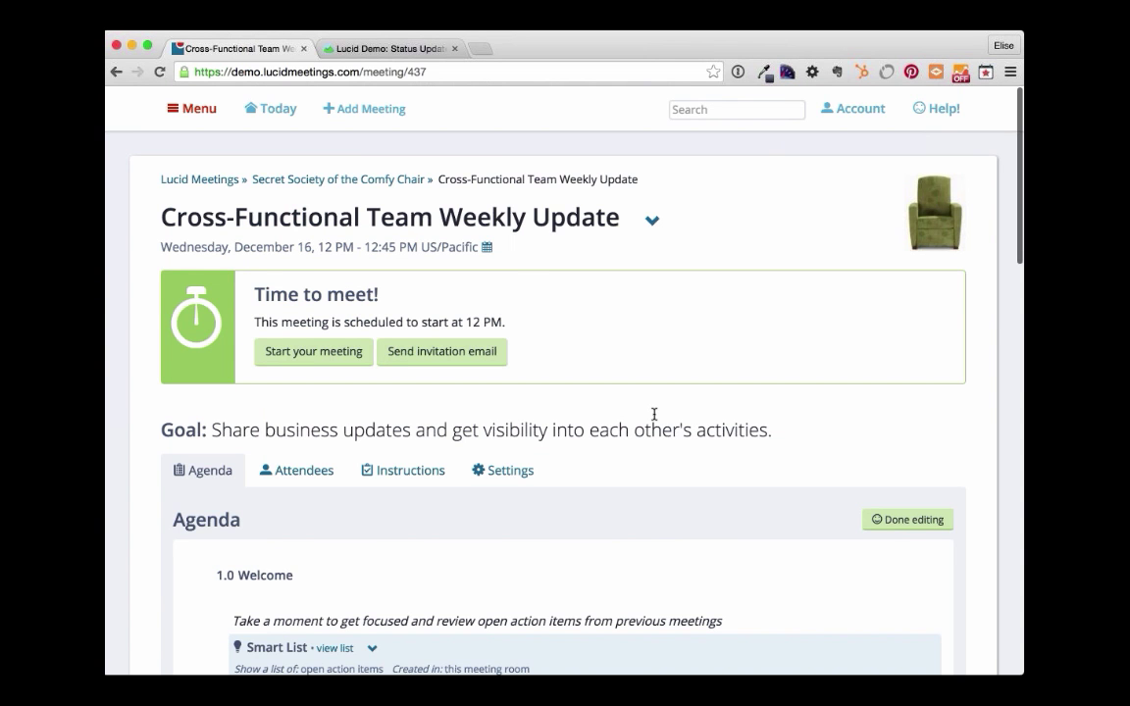
{"action": "left_click", "coordinate": [907, 519]}
{"action": "scroll", "coordinate": [727, 511], "scroll_direction": "down", "scroll_amount": 3}
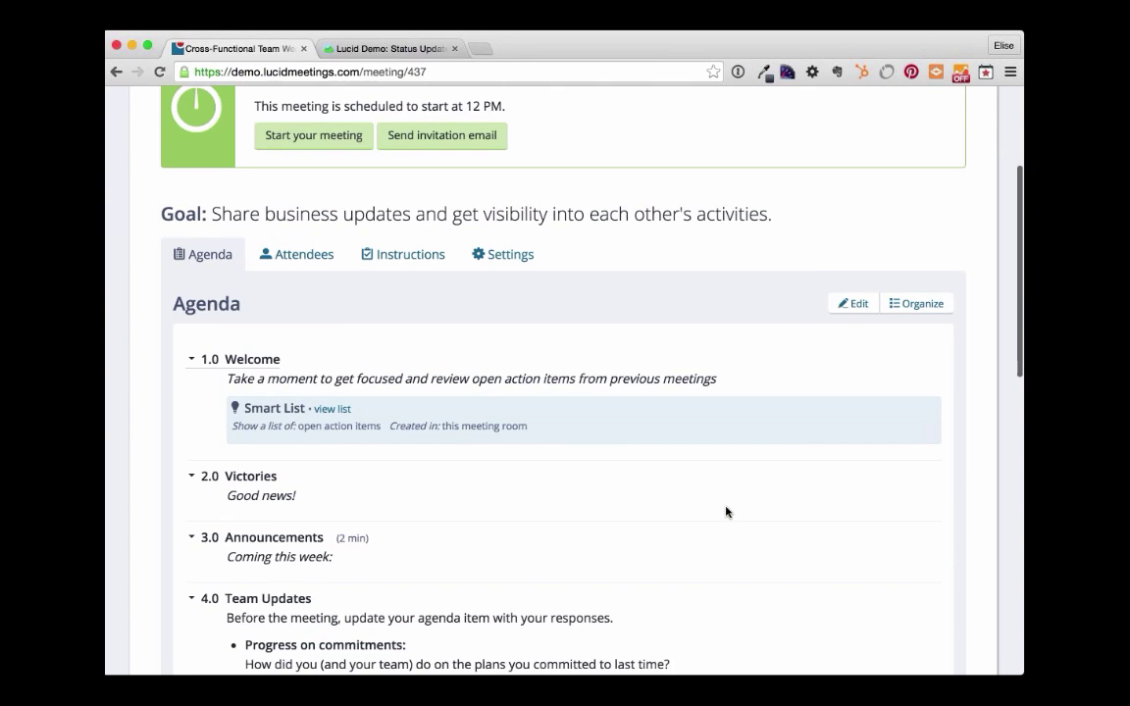
{"action": "scroll", "coordinate": [727, 511], "scroll_direction": "down", "scroll_amount": 2}
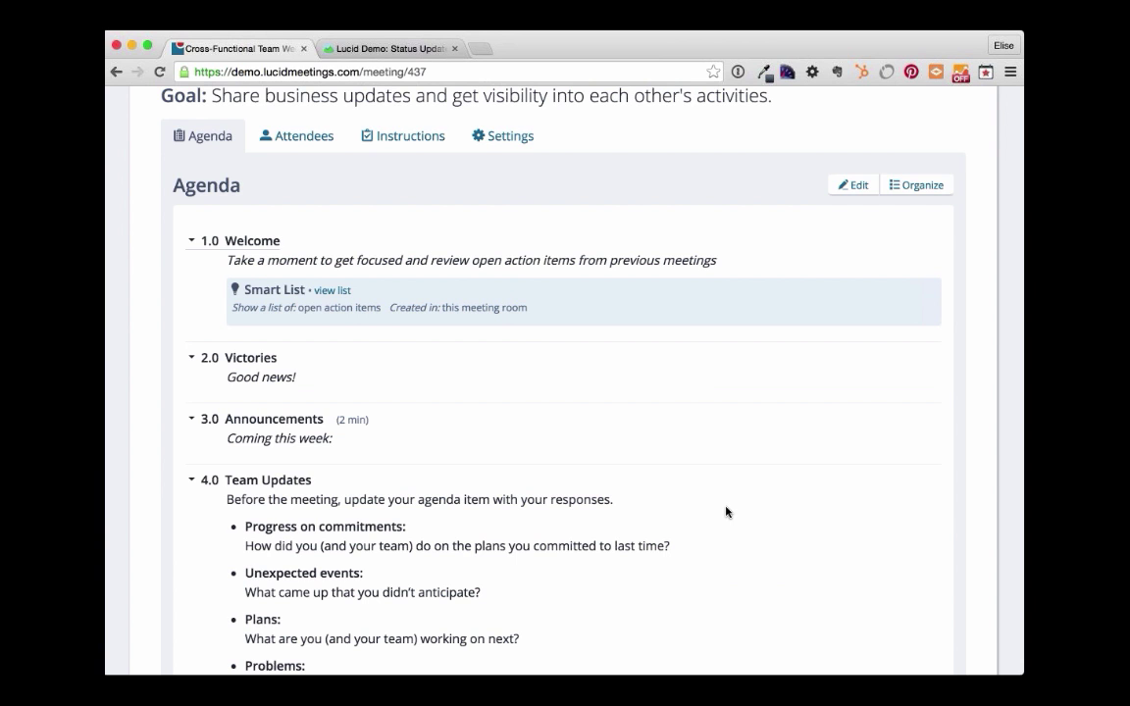
{"action": "scroll", "coordinate": [727, 511], "scroll_direction": "down", "scroll_amount": 5}
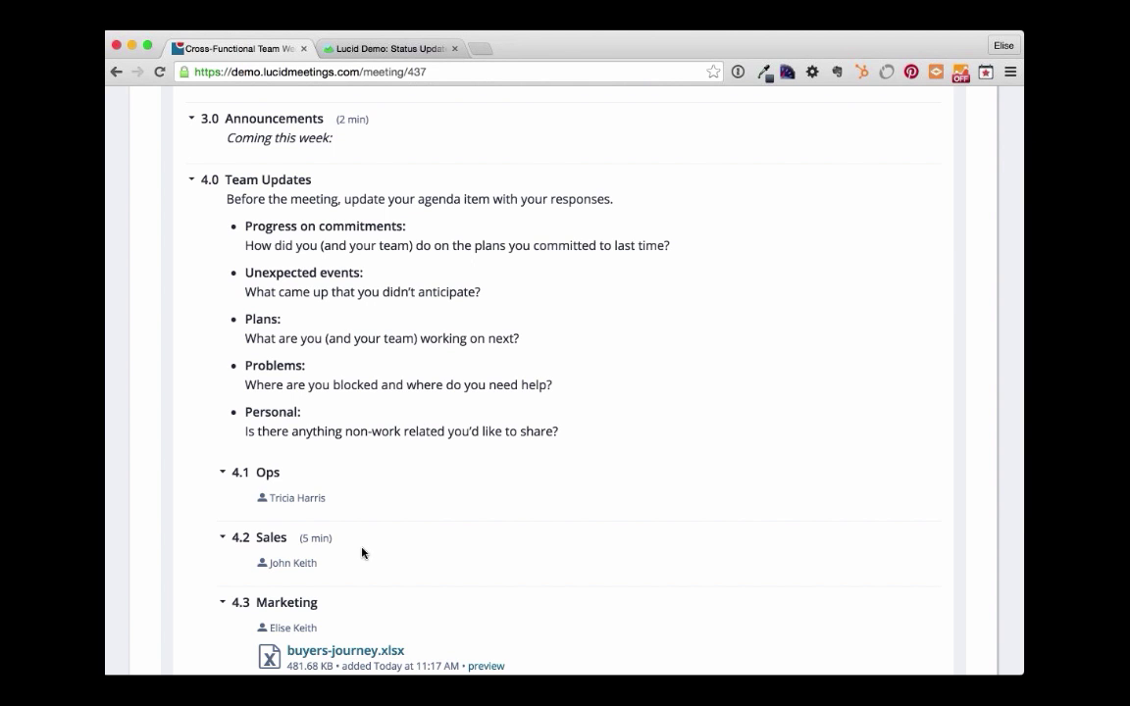
{"action": "scroll", "coordinate": [361, 553], "scroll_direction": "up", "scroll_amount": 4}
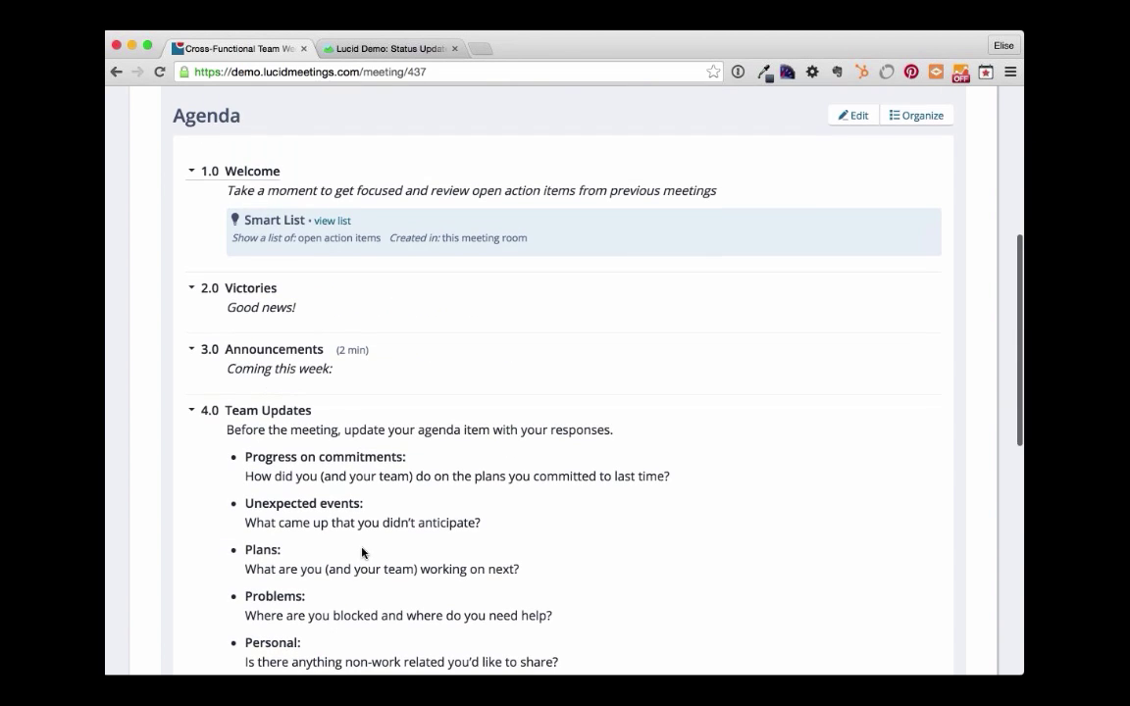
{"action": "scroll", "coordinate": [362, 553], "scroll_direction": "up", "scroll_amount": 1}
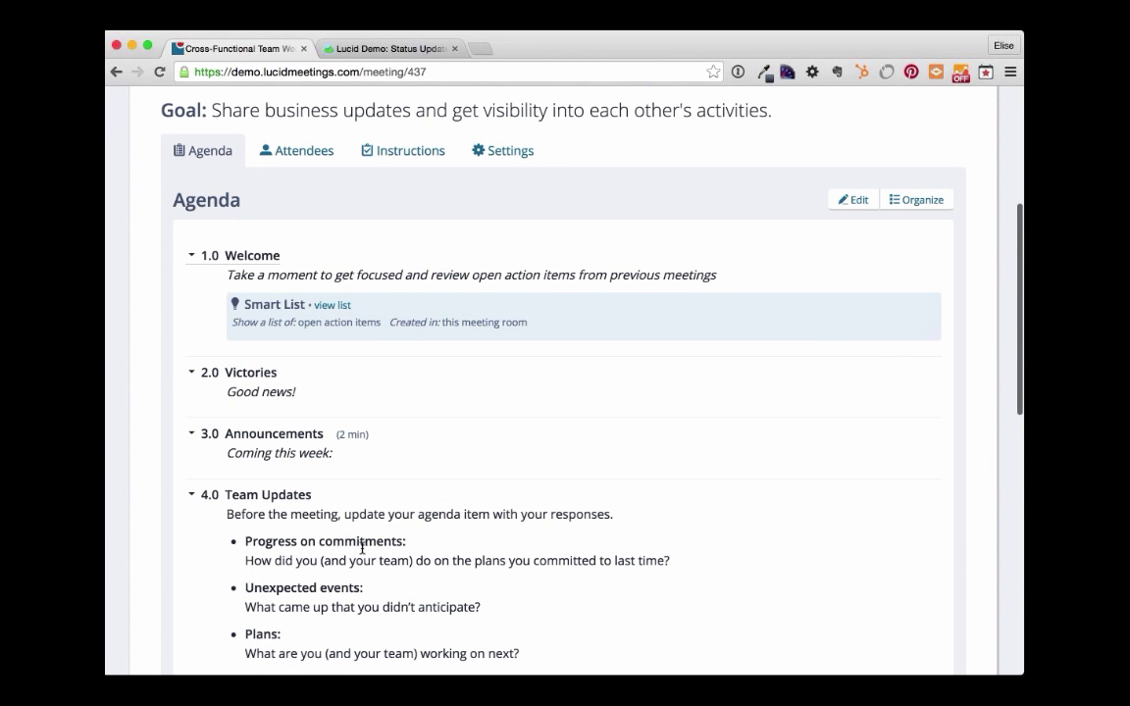
{"action": "scroll", "coordinate": [362, 546], "scroll_direction": "up", "scroll_amount": 2}
- Show the Instructions tab covering location, audio information and how to prepare
{"action": "left_click", "coordinate": [392, 282]}
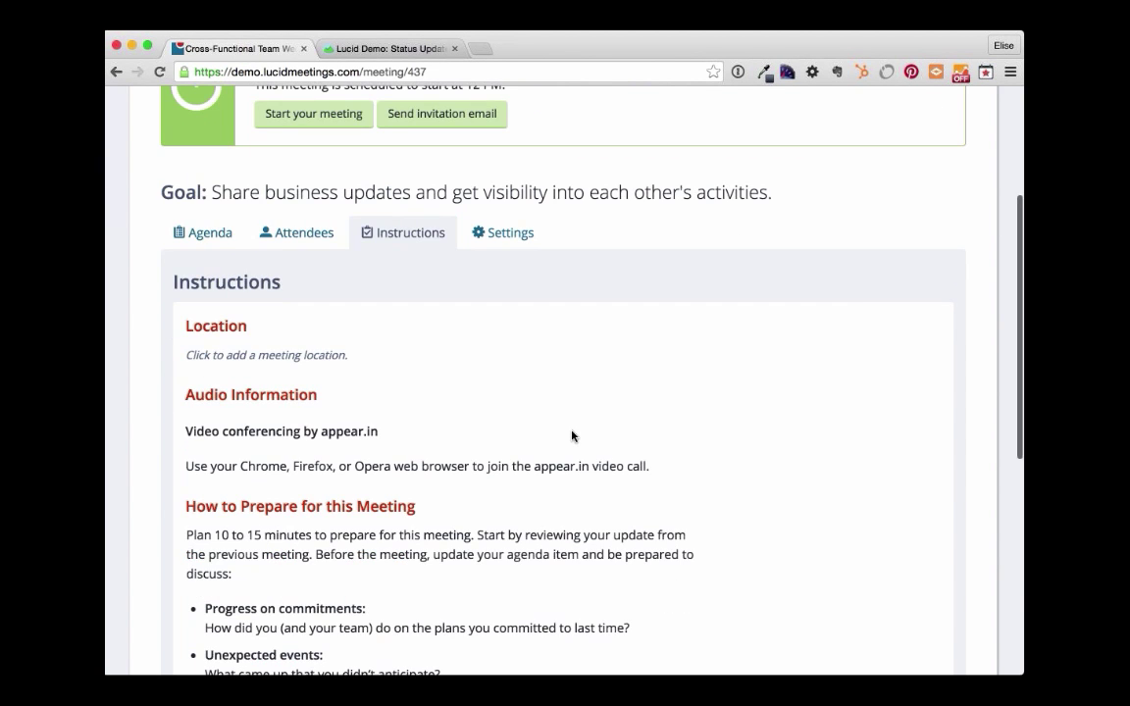
{"action": "scroll", "coordinate": [573, 436], "scroll_direction": "down", "scroll_amount": 2}
{"action": "scroll", "coordinate": [573, 435], "scroll_direction": "down", "scroll_amount": 1}
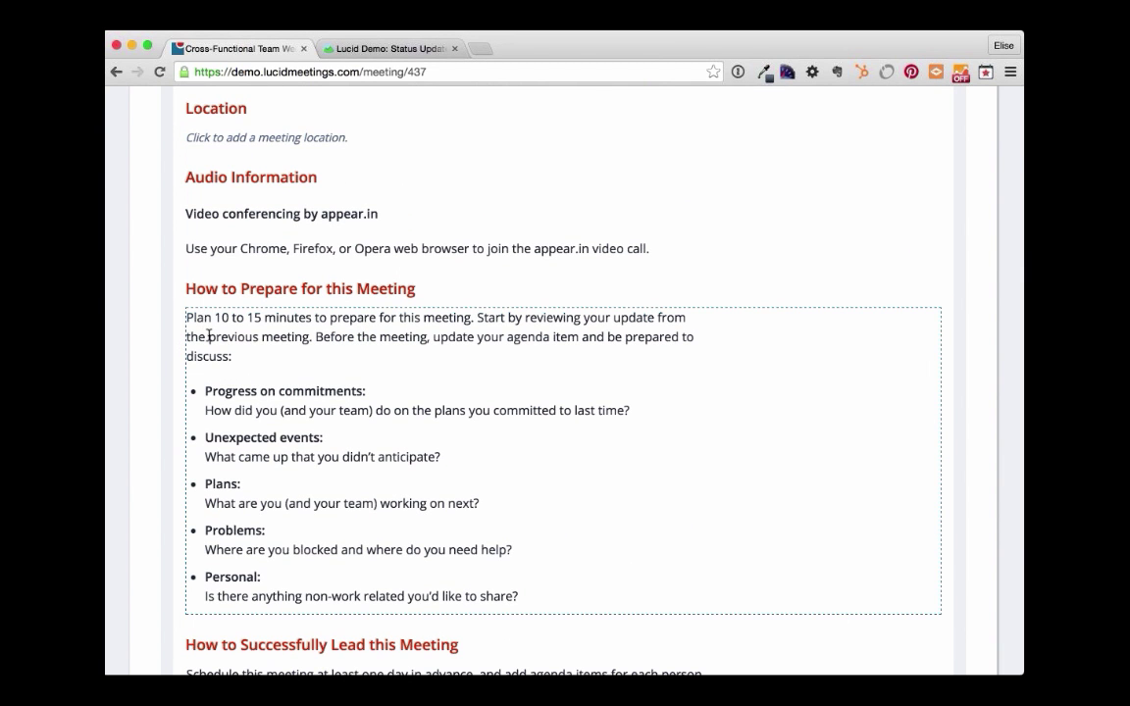
{"action": "scroll", "coordinate": [208, 336], "scroll_direction": "up", "scroll_amount": 5}
- Send the invitation email to the 6 people who have not yet received one
{"action": "left_click", "coordinate": [458, 269]}
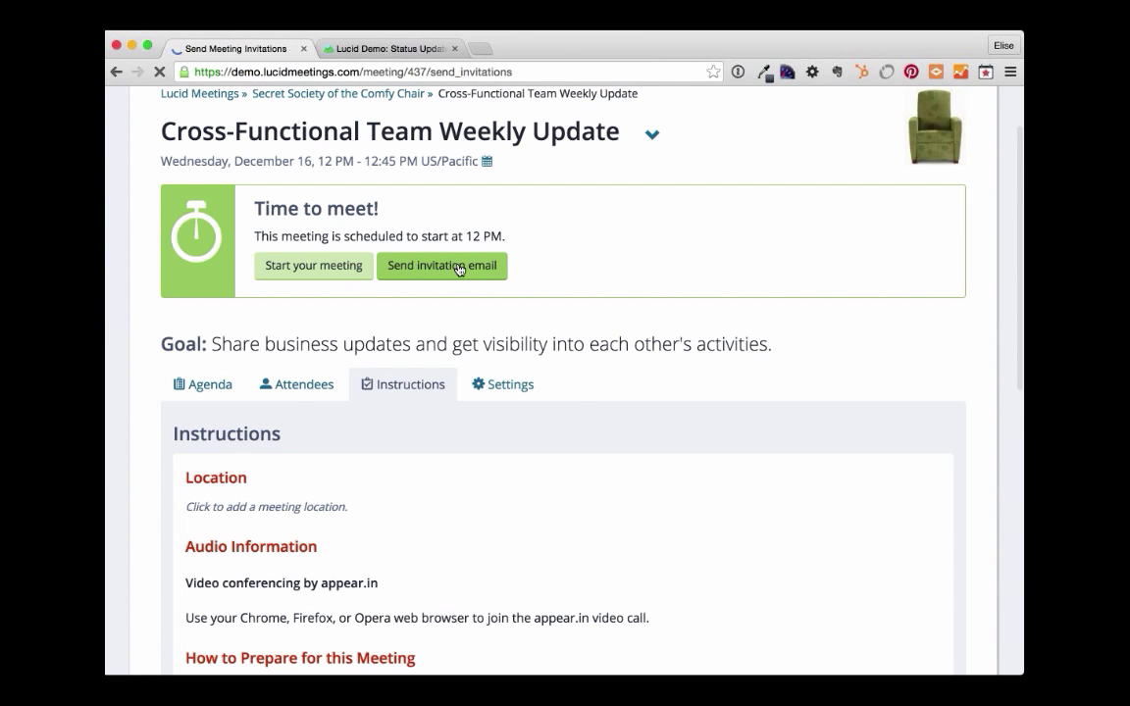
{"action": "scroll", "coordinate": [620, 362], "scroll_direction": "down", "scroll_amount": 3}
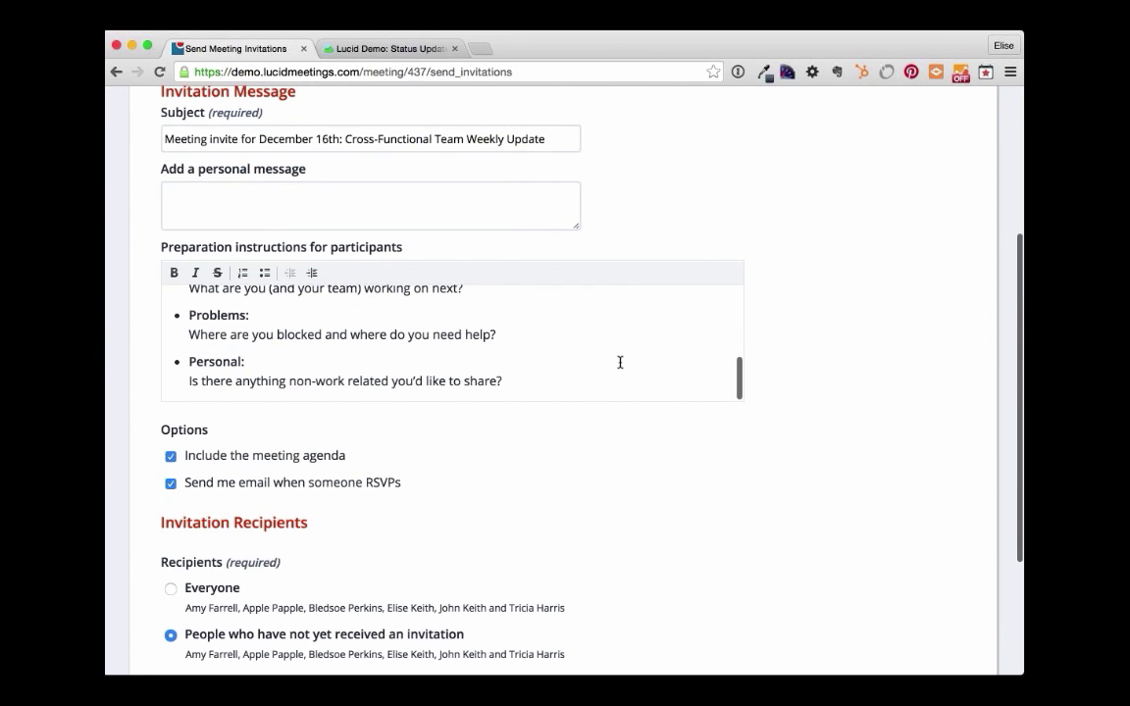
{"action": "scroll", "coordinate": [620, 362], "scroll_direction": "up", "scroll_amount": 4}
{"action": "scroll", "coordinate": [610, 530], "scroll_direction": "down", "scroll_amount": 4}
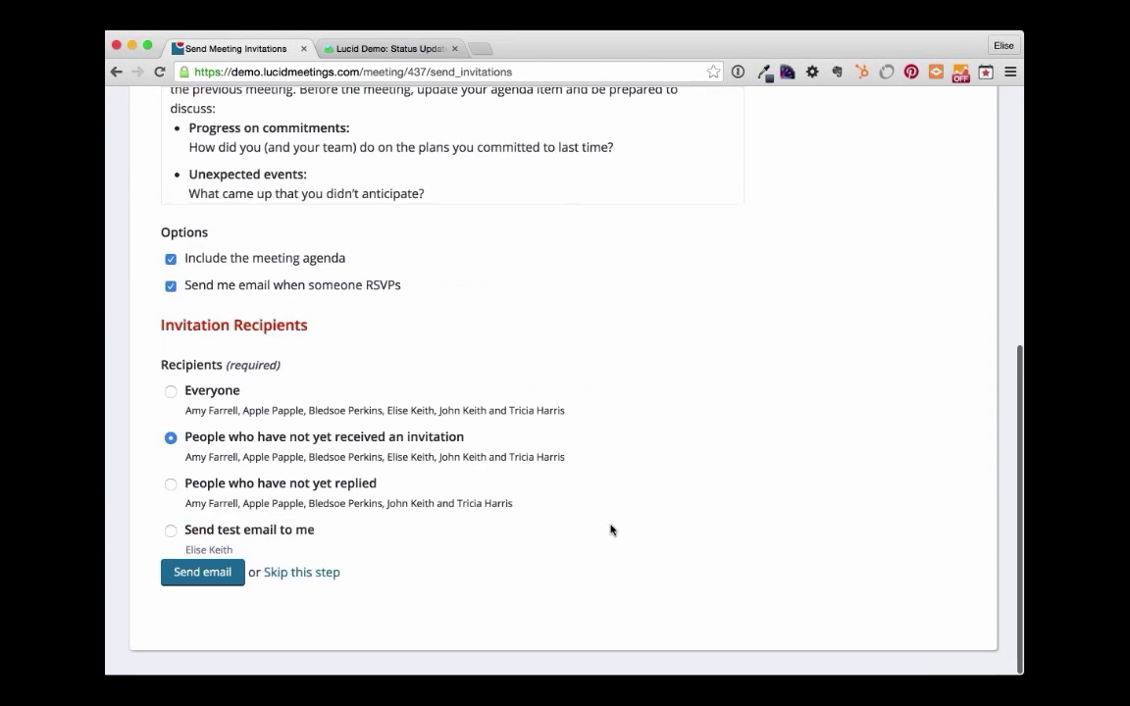
{"action": "left_click", "coordinate": [208, 573]}
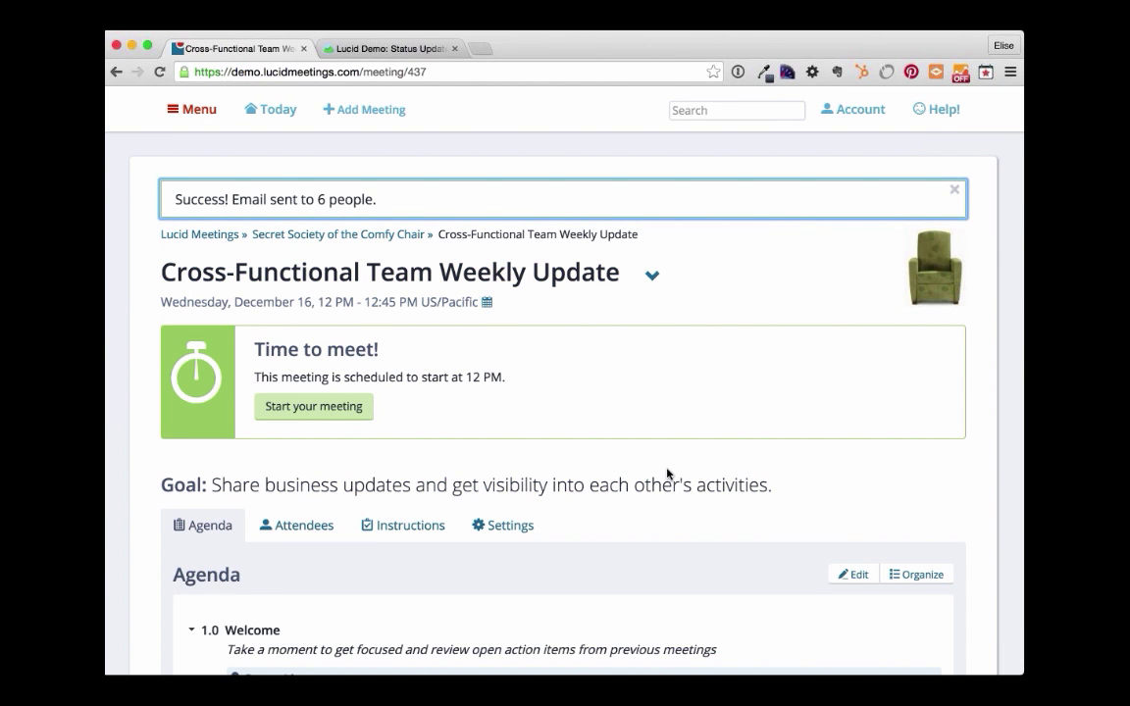
{"action": "scroll", "coordinate": [667, 473], "scroll_direction": "down", "scroll_amount": 5}
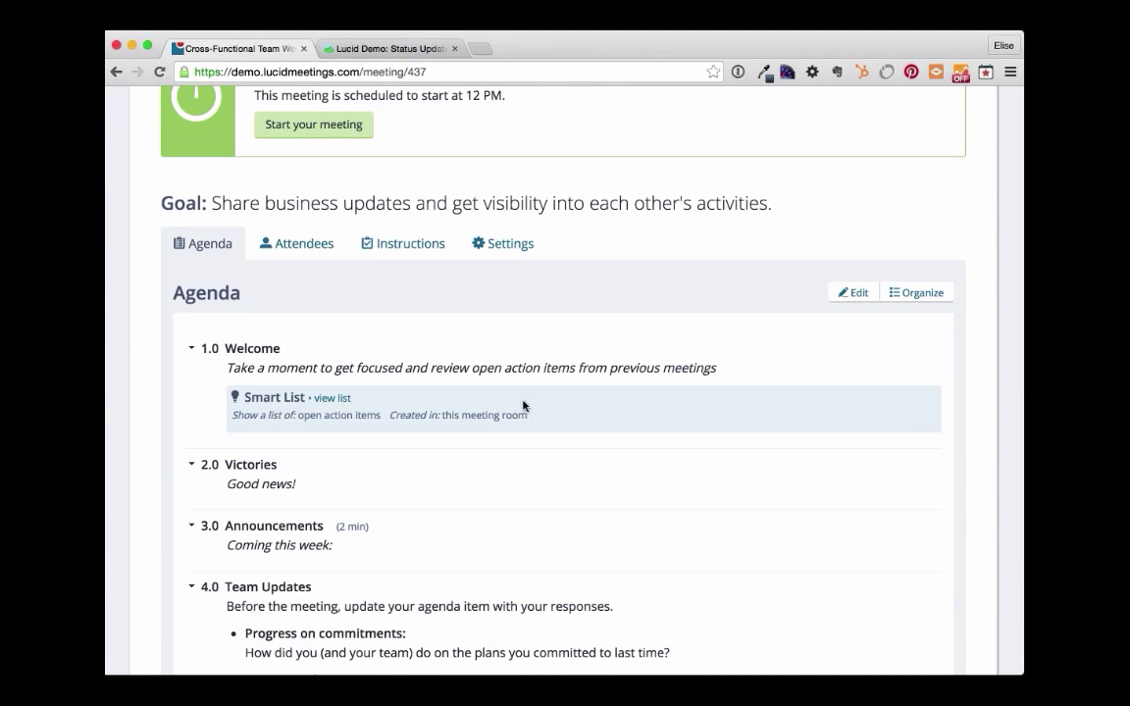
- In the meeting's Settings, set Agenda editors to Everyone invited and save
{"action": "left_click", "coordinate": [497, 242]}
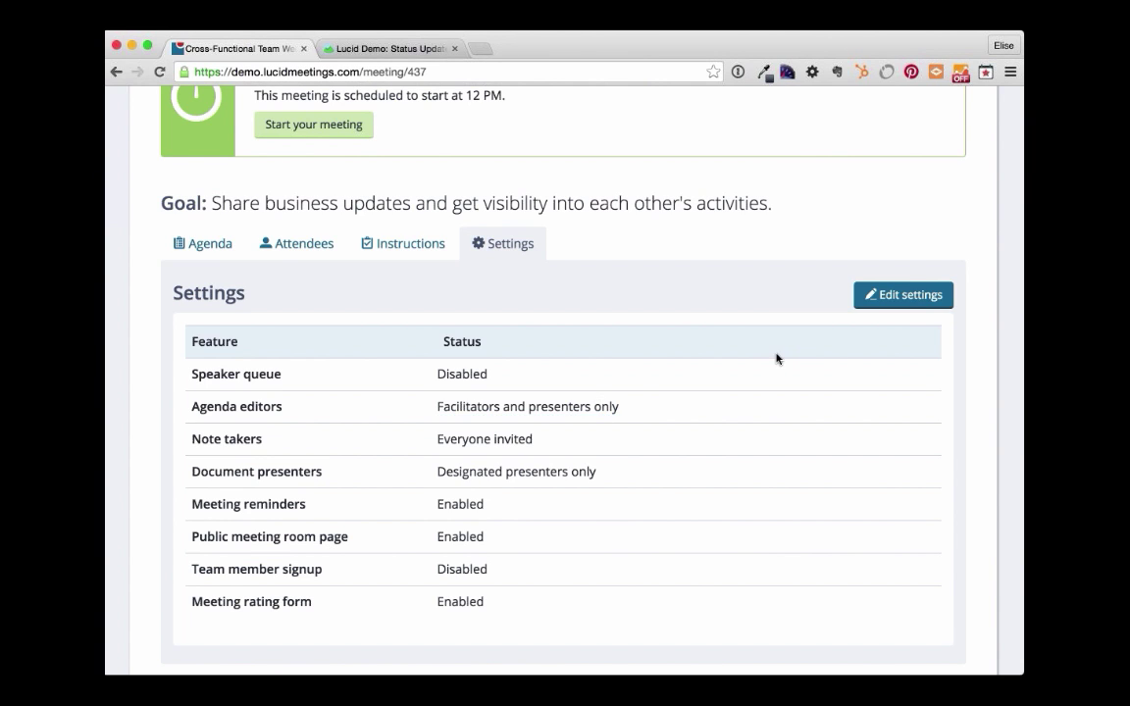
{"action": "scroll", "coordinate": [592, 411], "scroll_direction": "down", "scroll_amount": 1}
{"action": "scroll", "coordinate": [589, 412], "scroll_direction": "down", "scroll_amount": 1}
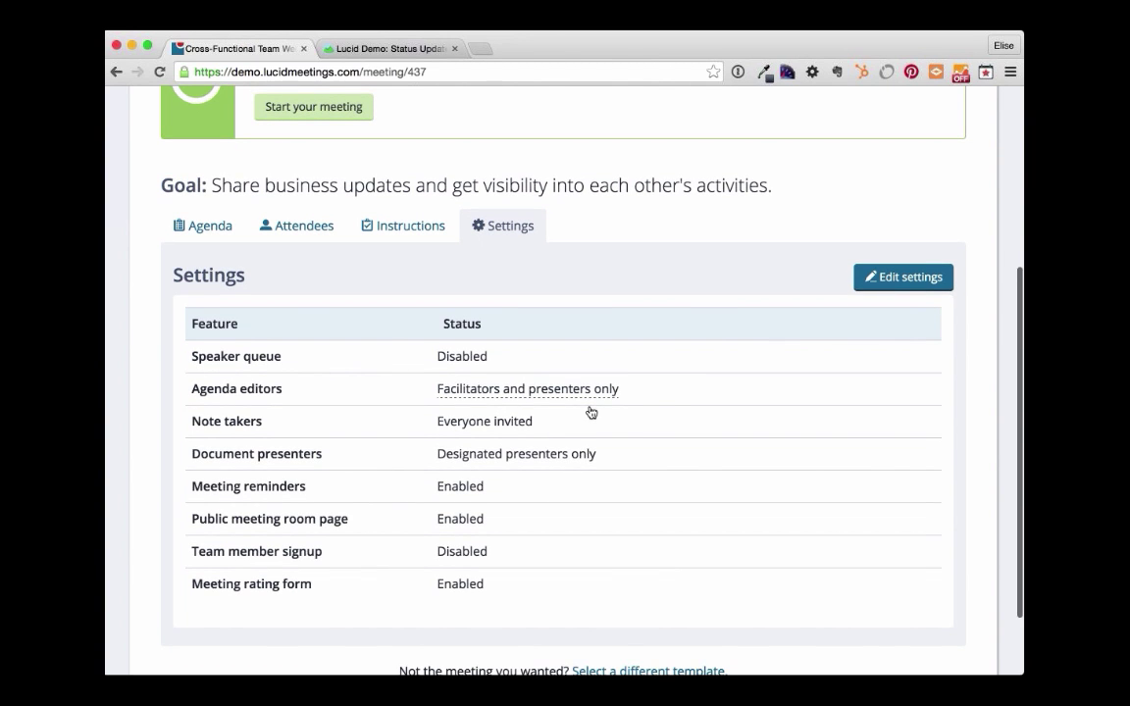
{"action": "left_click", "coordinate": [593, 398]}
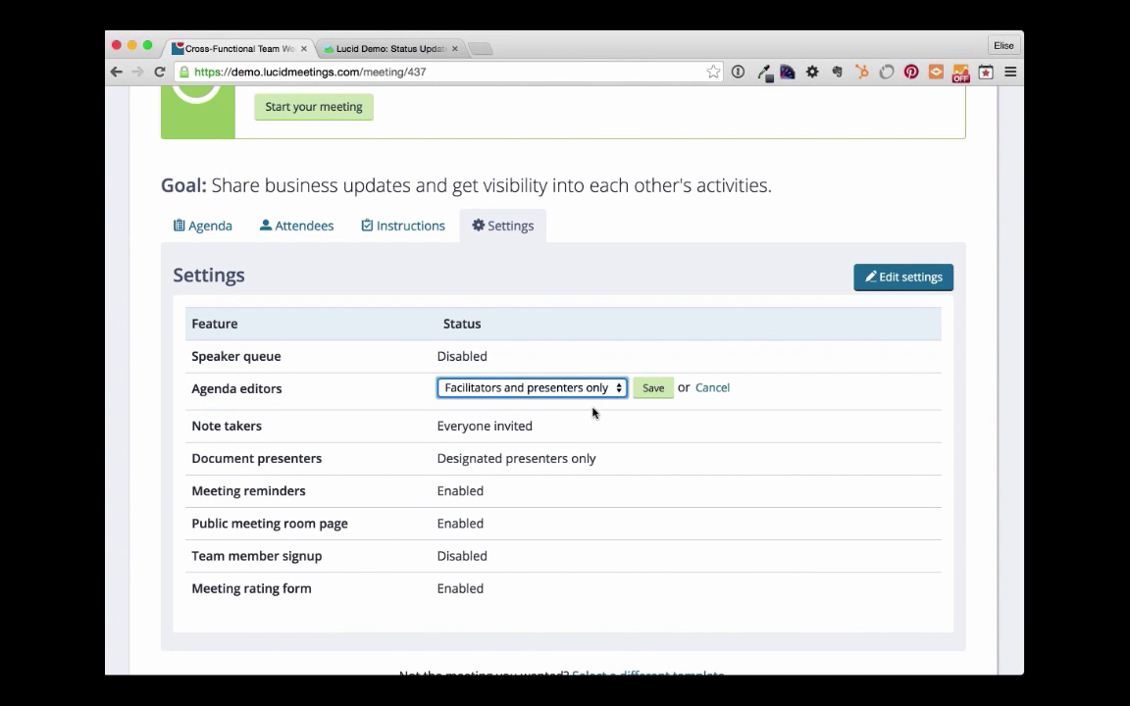
{"action": "key", "text": "Up"}
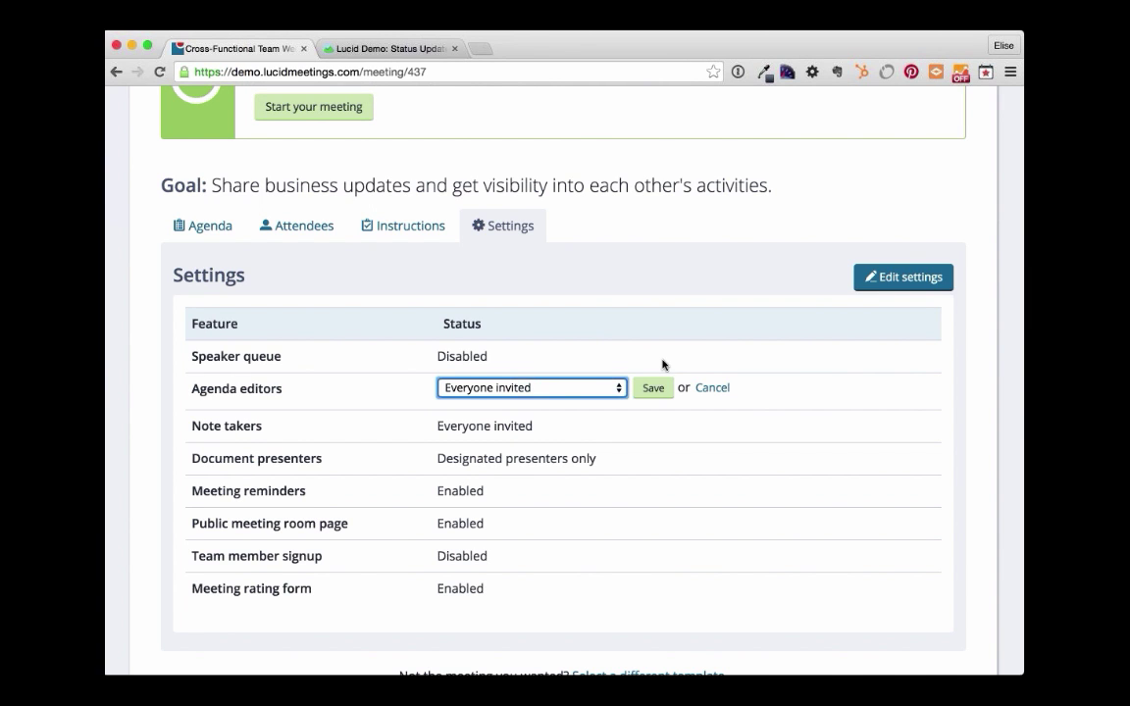
{"action": "left_click", "coordinate": [654, 389]}
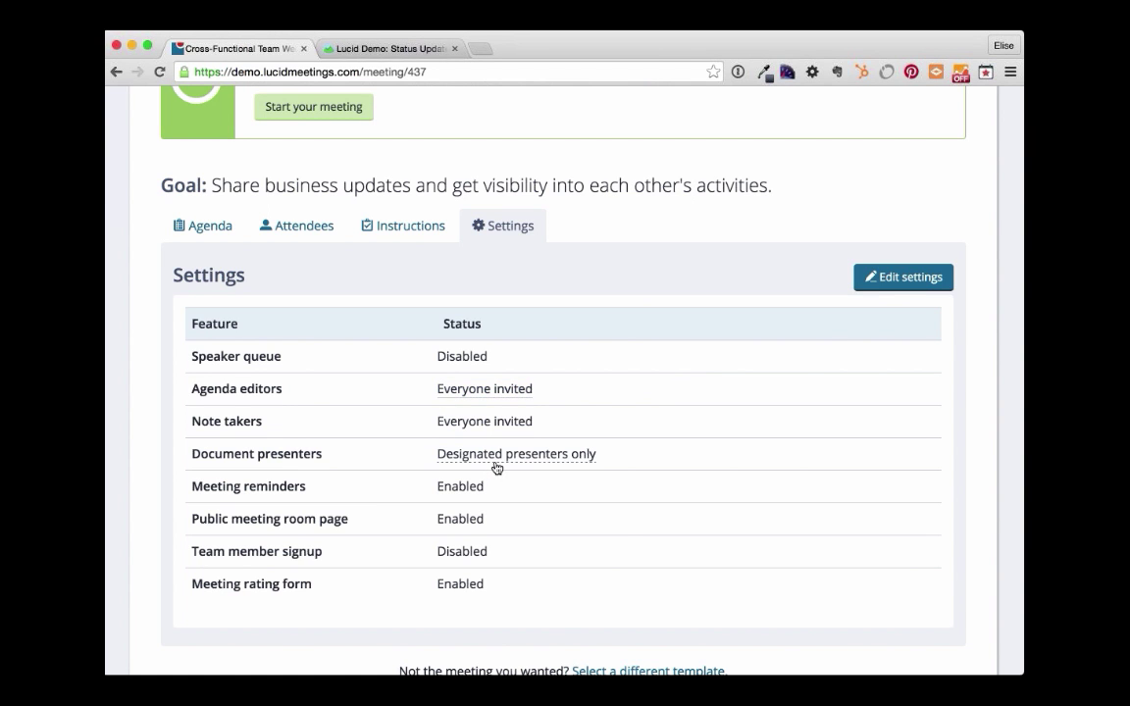
- Set Document presenters to Everyone invited and save
{"action": "left_click", "coordinate": [563, 454]}
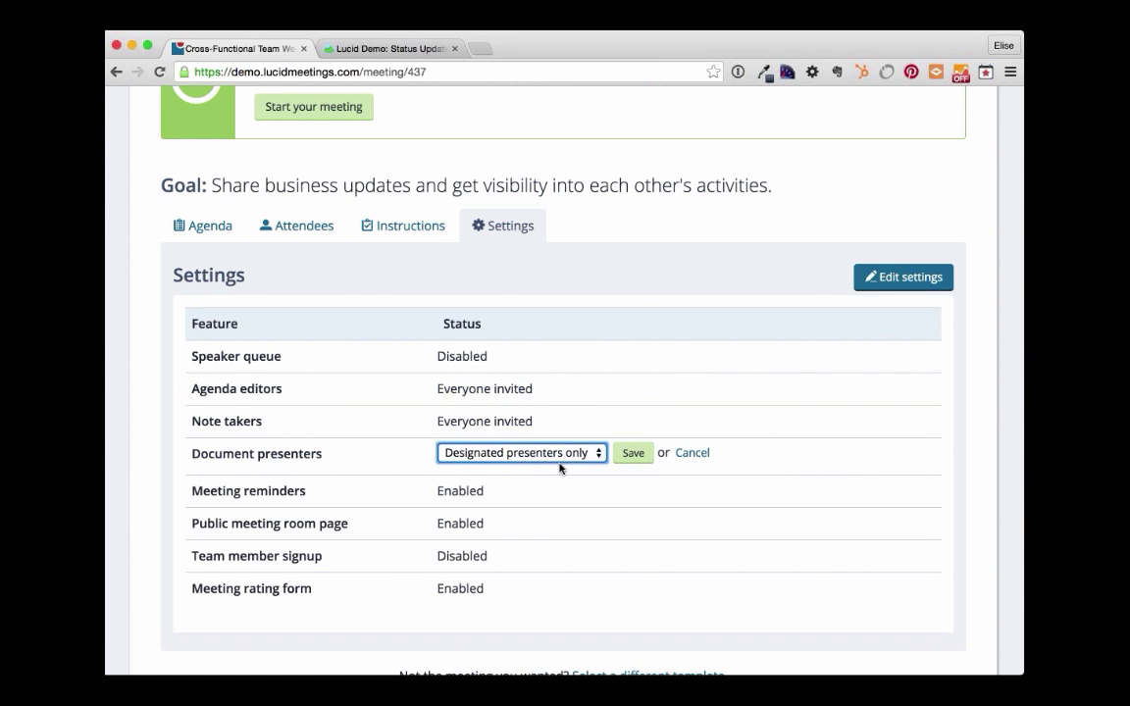
{"action": "left_click", "coordinate": [560, 467]}
{"action": "left_click", "coordinate": [635, 458]}
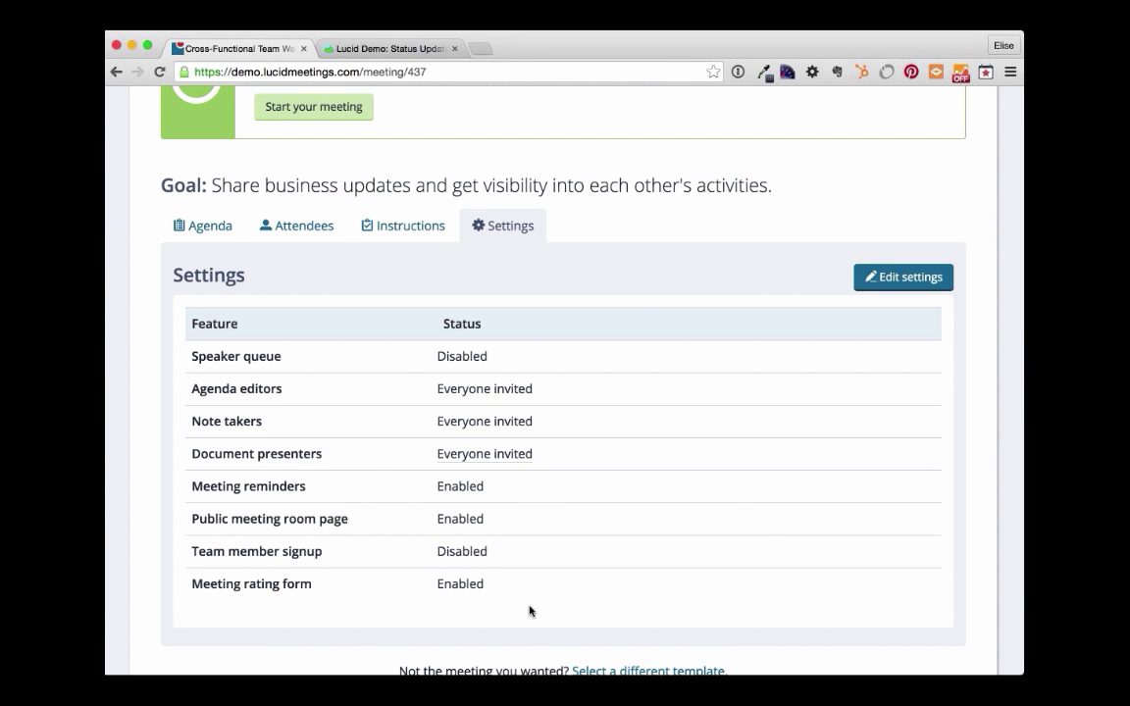
{"action": "scroll", "coordinate": [765, 539], "scroll_direction": "up", "scroll_amount": 1}
{"action": "scroll", "coordinate": [764, 538], "scroll_direction": "up", "scroll_amount": 5}
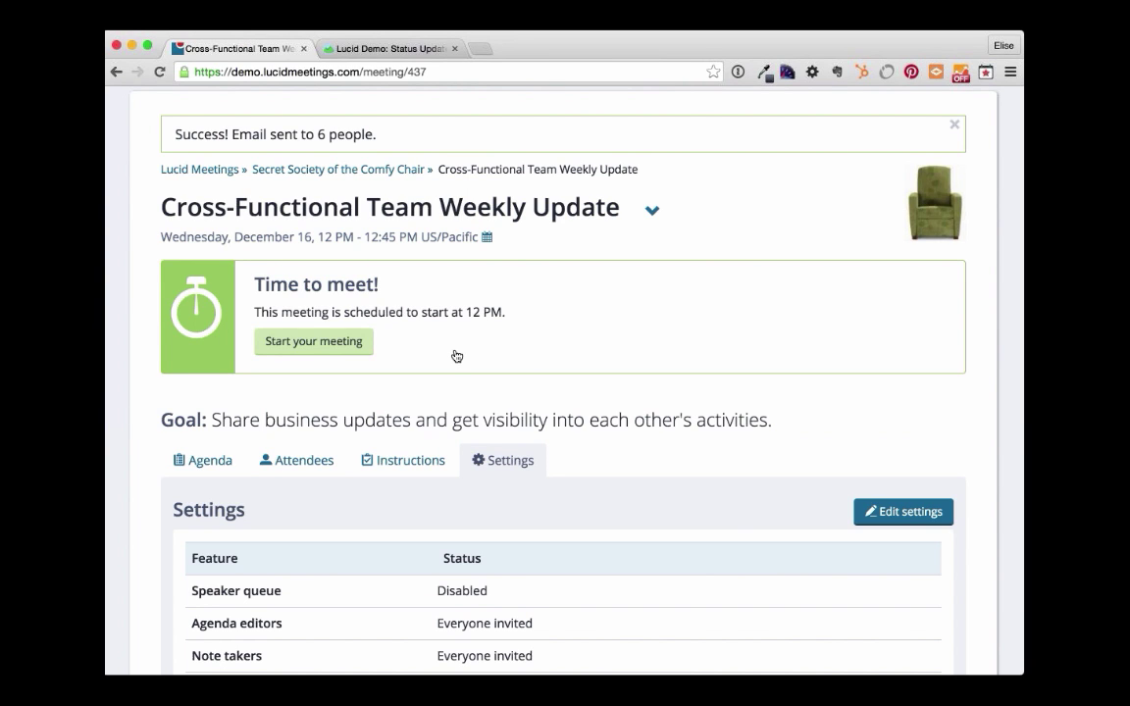
- Start the Cross-Functional Team Weekly Update and dismiss the welcome dialog to reach 1.0 Welcome
{"action": "left_click", "coordinate": [307, 340]}
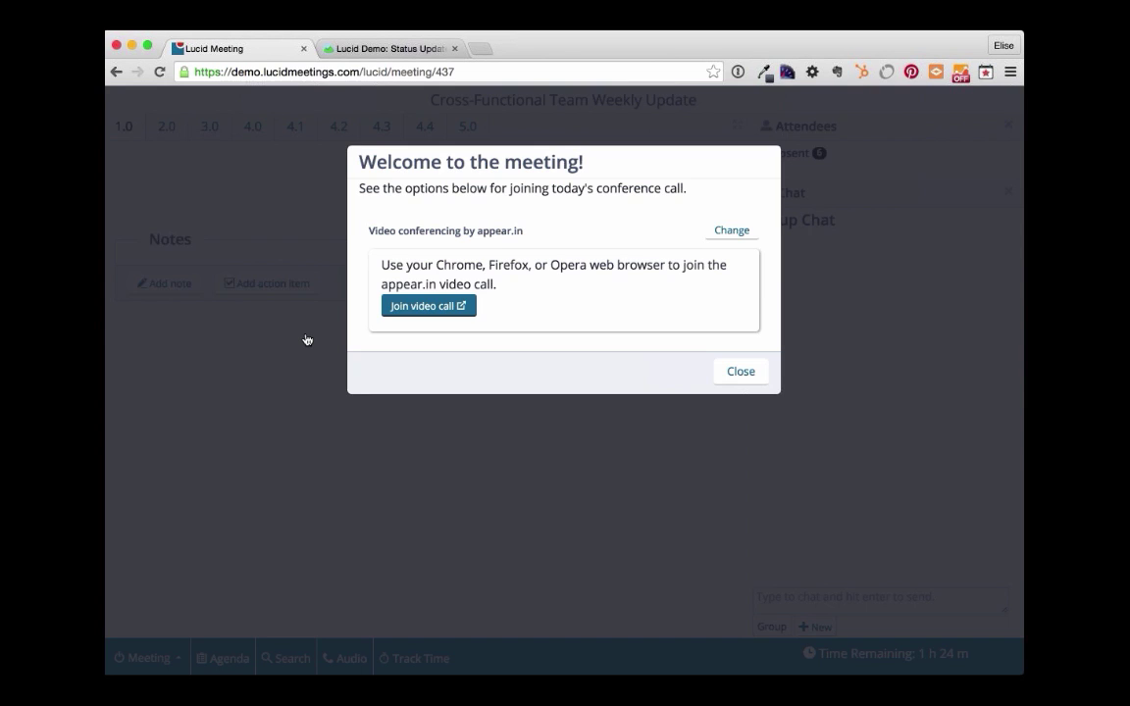
{"action": "left_click", "coordinate": [739, 375]}
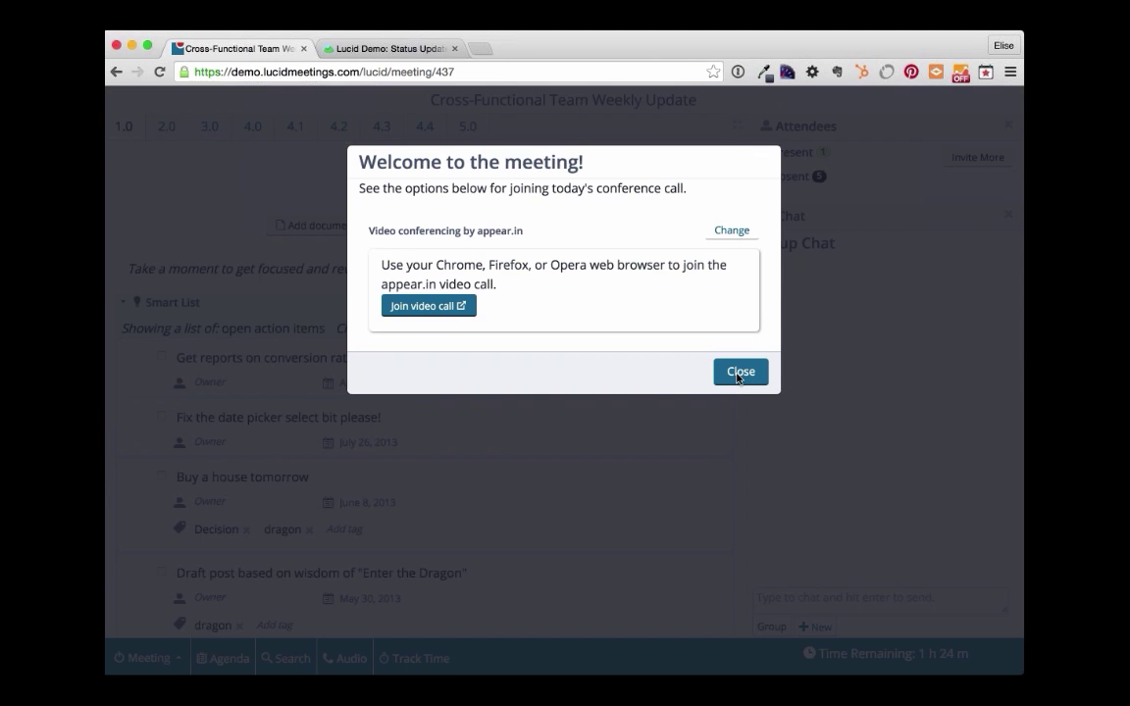
{"action": "left_click", "coordinate": [738, 374]}
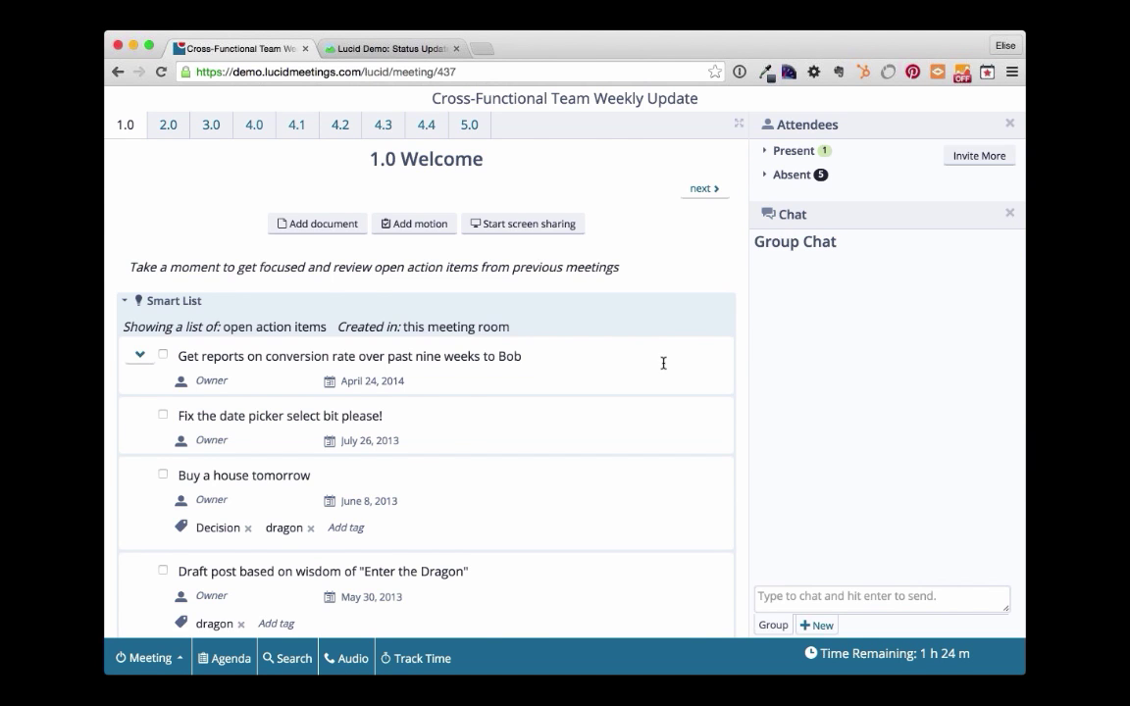
{"action": "scroll", "coordinate": [659, 367], "scroll_direction": "down", "scroll_amount": 3}
{"action": "scroll", "coordinate": [656, 367], "scroll_direction": "down", "scroll_amount": 3}
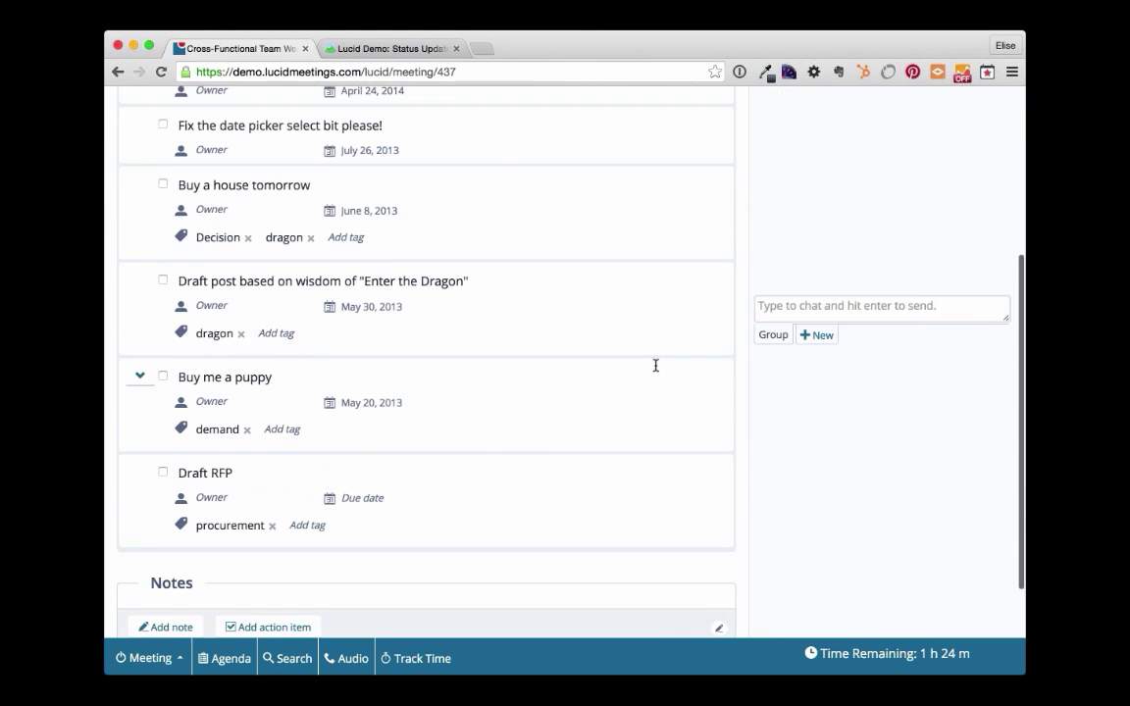
{"action": "scroll", "coordinate": [655, 367], "scroll_direction": "up", "scroll_amount": 6}
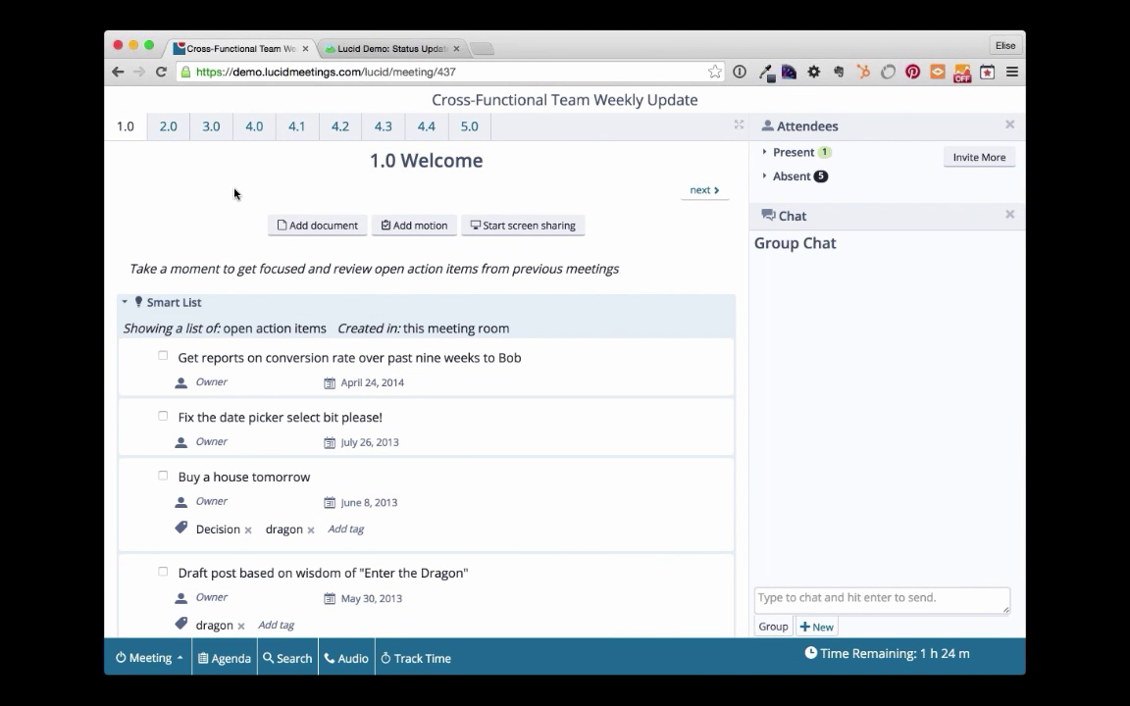
- Briefly make 2.0 Victories current, then set 4.1 Ops as the current agenda item
{"action": "left_click", "coordinate": [169, 129]}
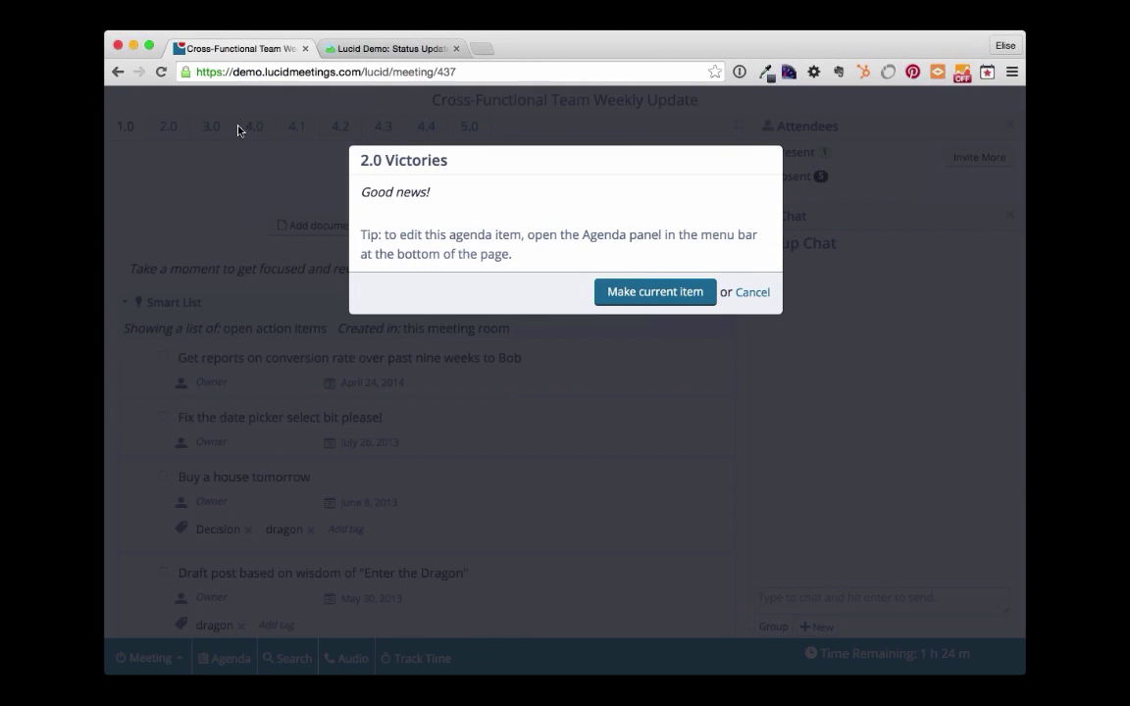
{"action": "left_click", "coordinate": [668, 295]}
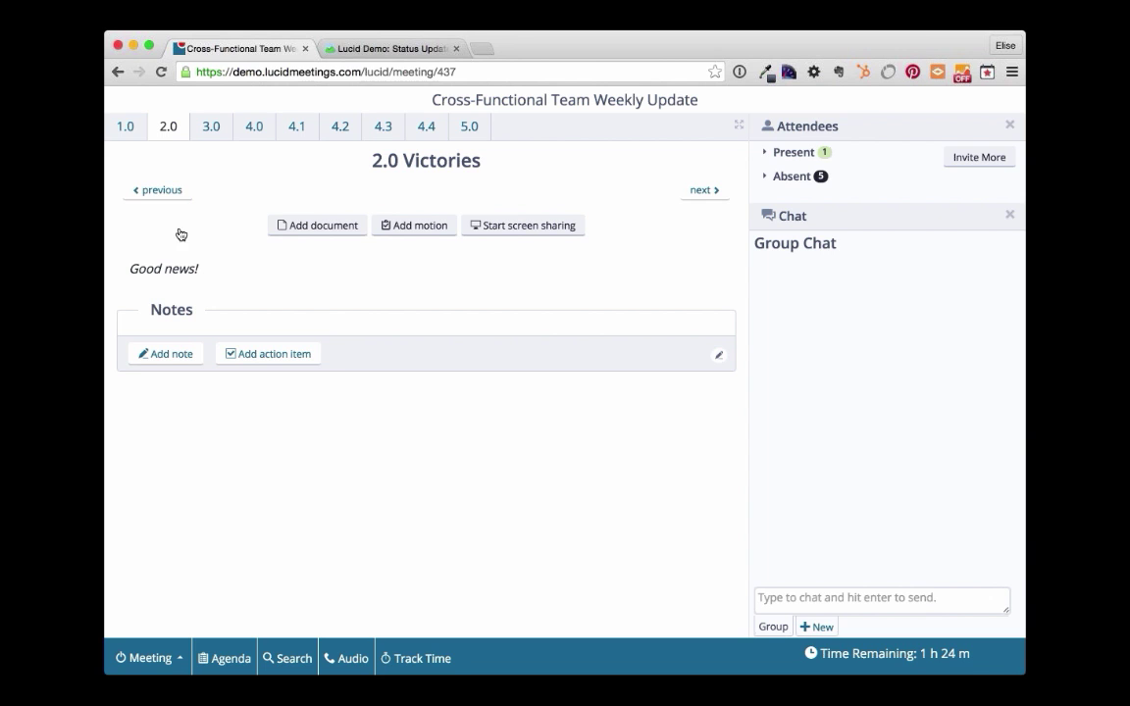
{"action": "left_click", "coordinate": [163, 194]}
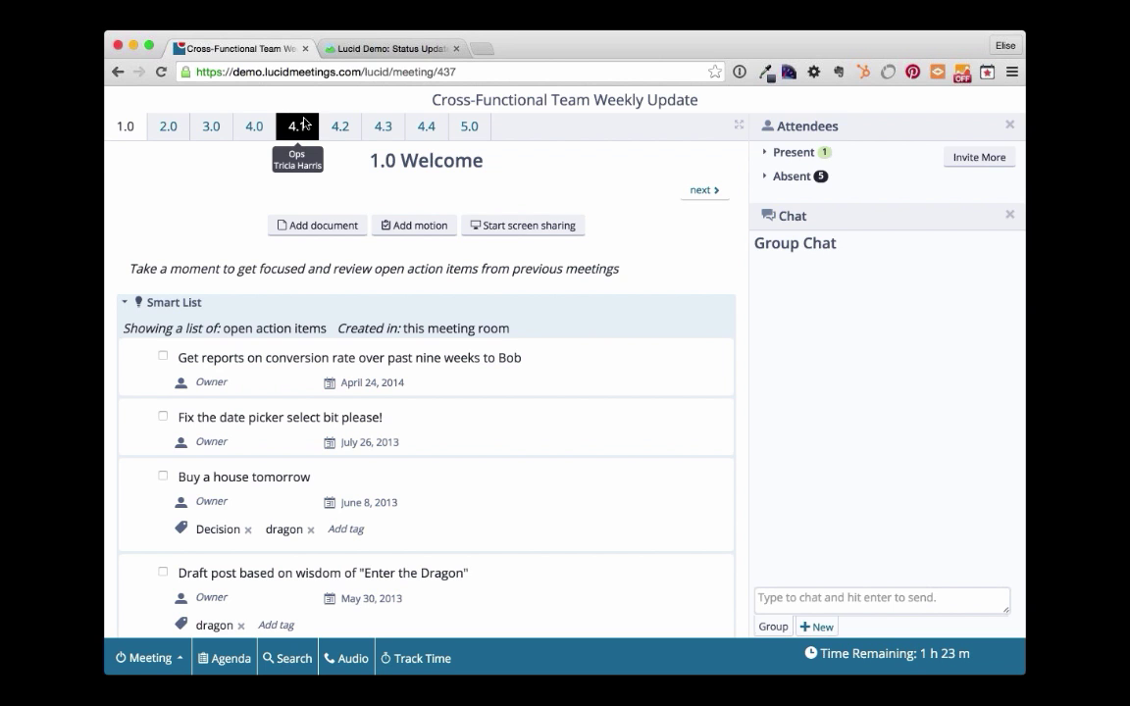
{"action": "left_click", "coordinate": [297, 125]}
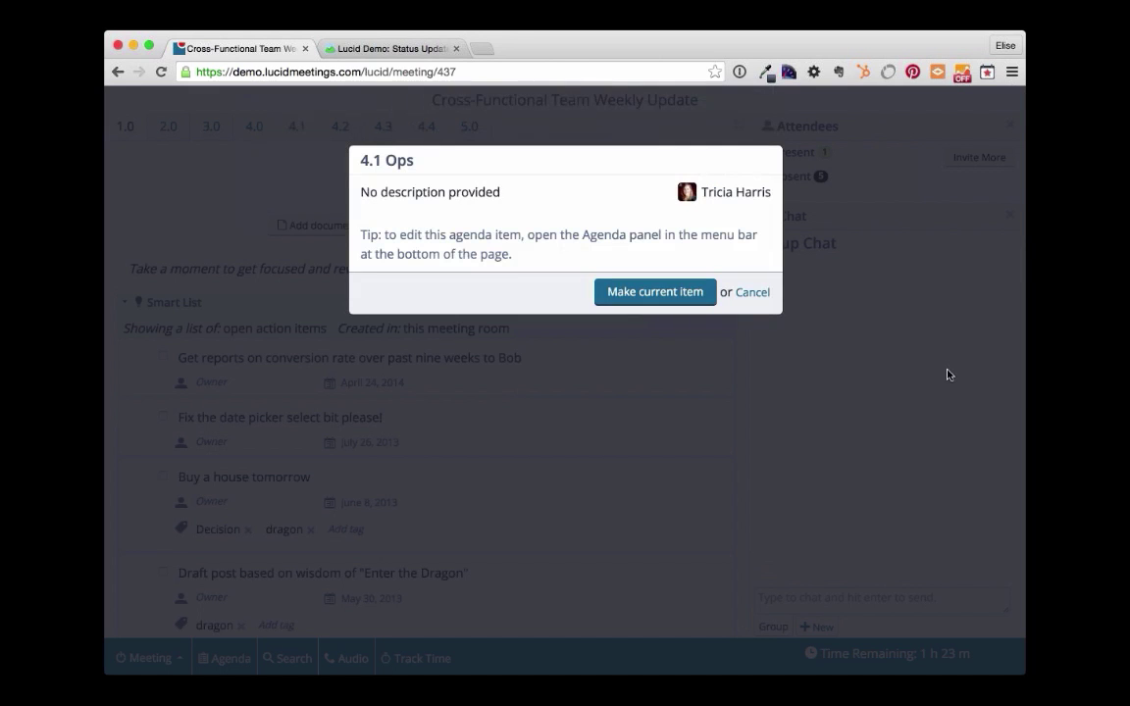
{"action": "left_click", "coordinate": [655, 292]}
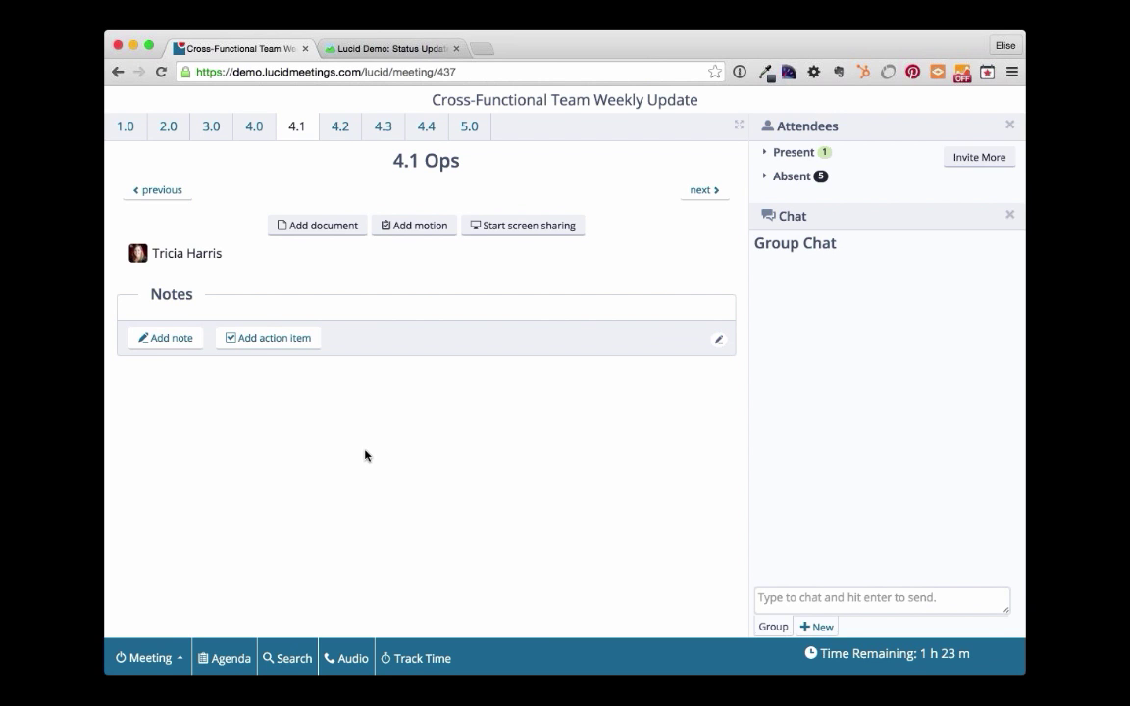
- Add a 'Christmas Party' agenda item and drag it after Announcements so it becomes 4.0
{"action": "scroll", "coordinate": [363, 455], "scroll_direction": "down", "scroll_amount": 1}
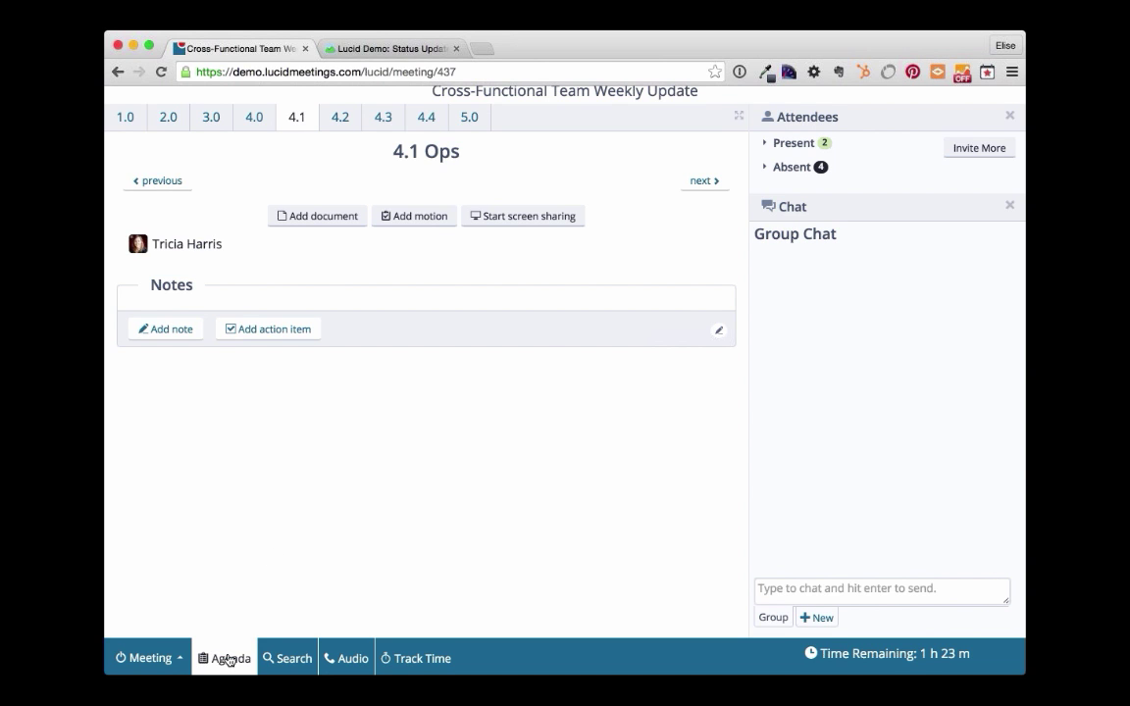
{"action": "left_click", "coordinate": [228, 659]}
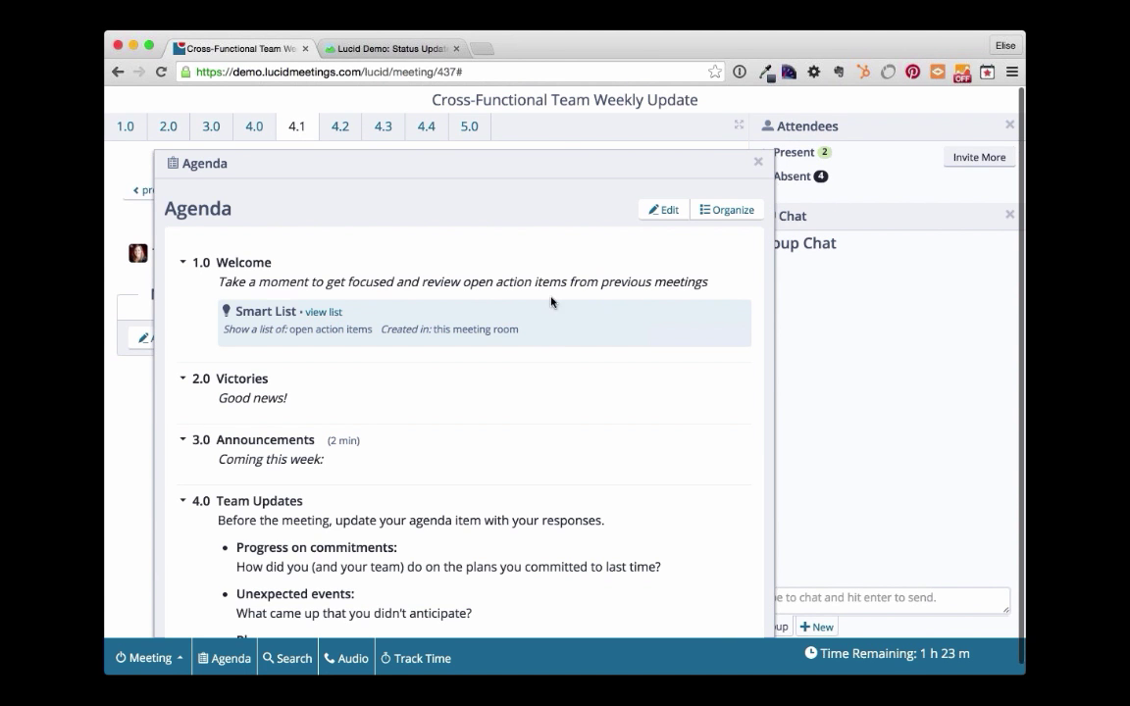
{"action": "left_click", "coordinate": [728, 218]}
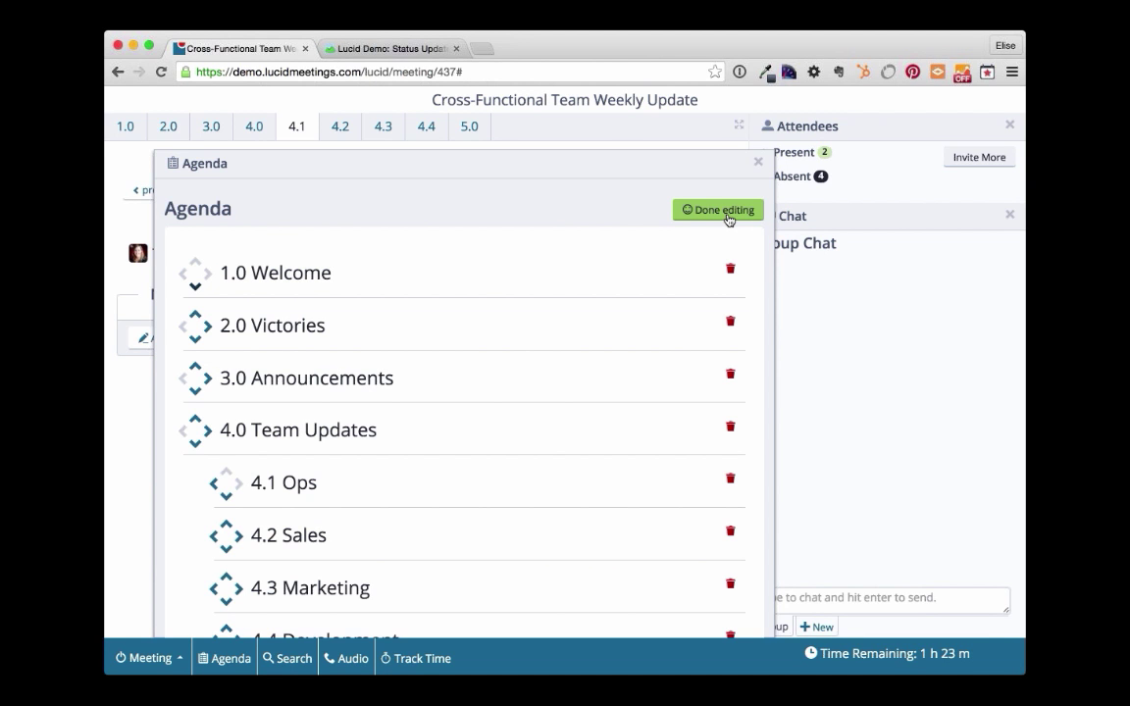
{"action": "scroll", "coordinate": [686, 214], "scroll_direction": "down", "scroll_amount": 3}
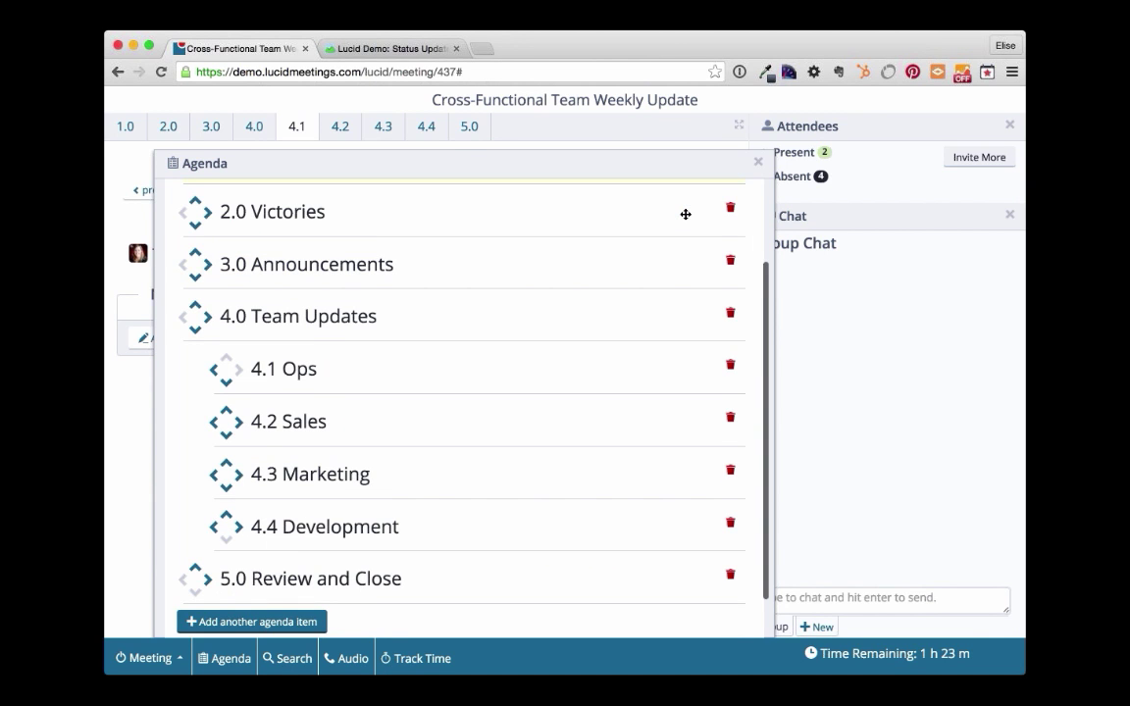
{"action": "scroll", "coordinate": [685, 214], "scroll_direction": "down", "scroll_amount": 1}
{"action": "left_click", "coordinate": [268, 576]}
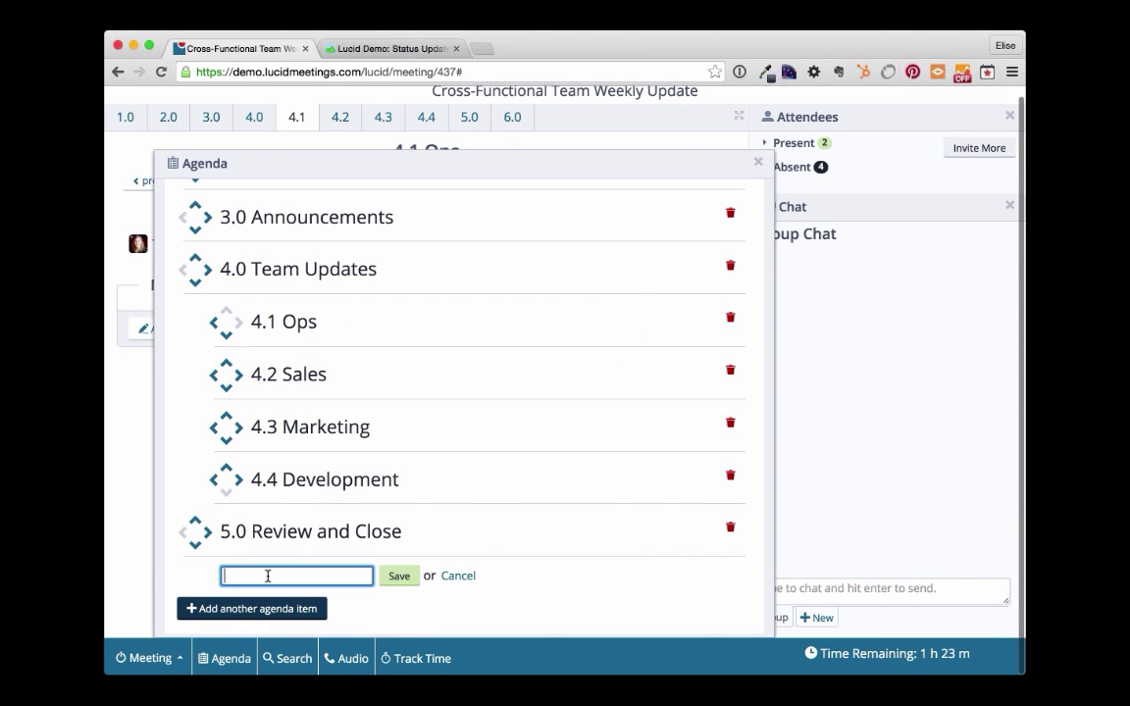
{"action": "type", "text": "Chr"}
{"action": "type", "text": "i"}
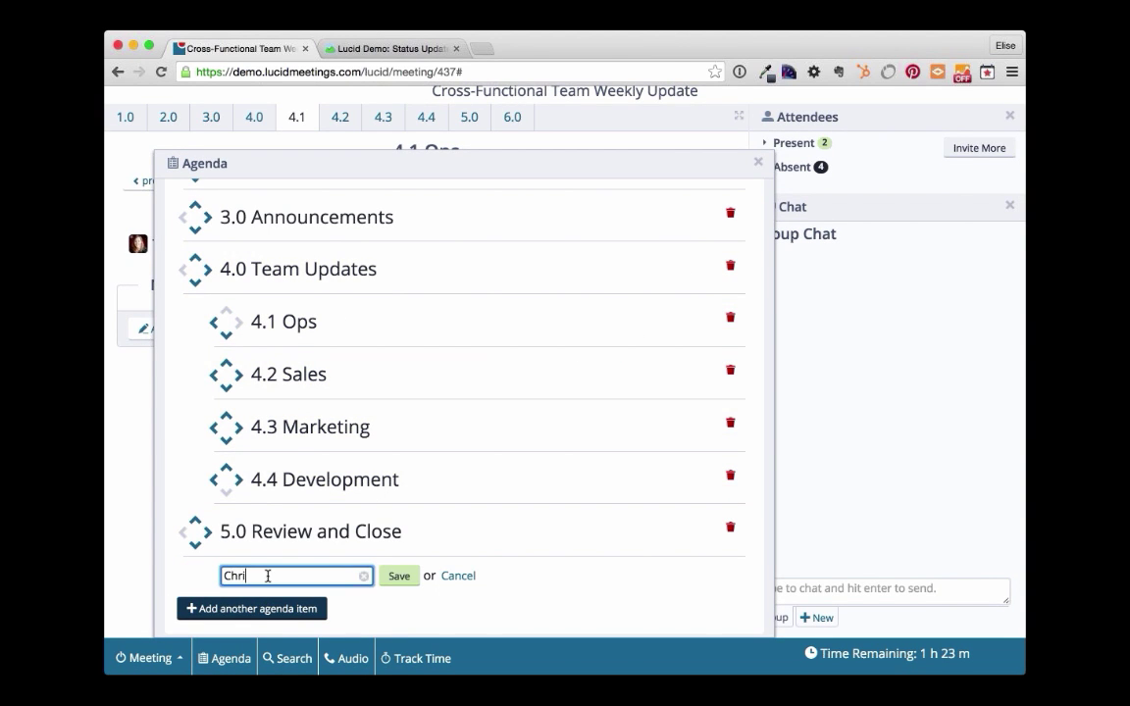
{"action": "type", "text": "stmas Party"}
{"action": "left_click", "coordinate": [399, 576]}
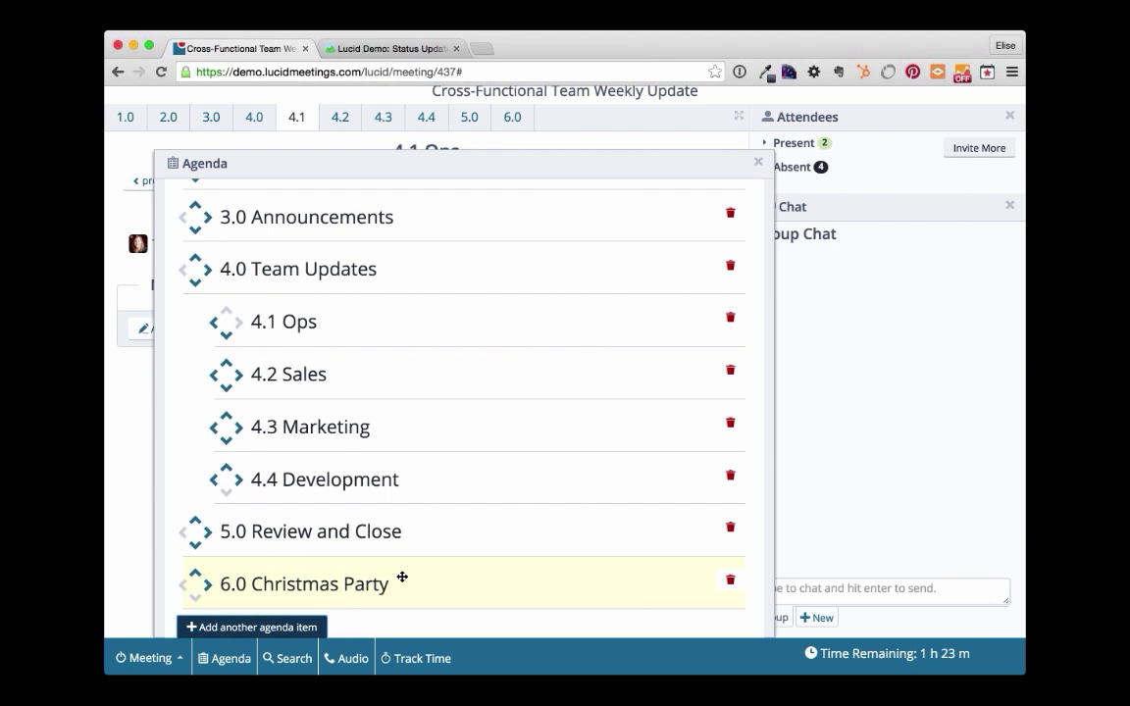
{"action": "left_click_drag", "start_coordinate": [411, 570], "coordinate": [444, 250]}
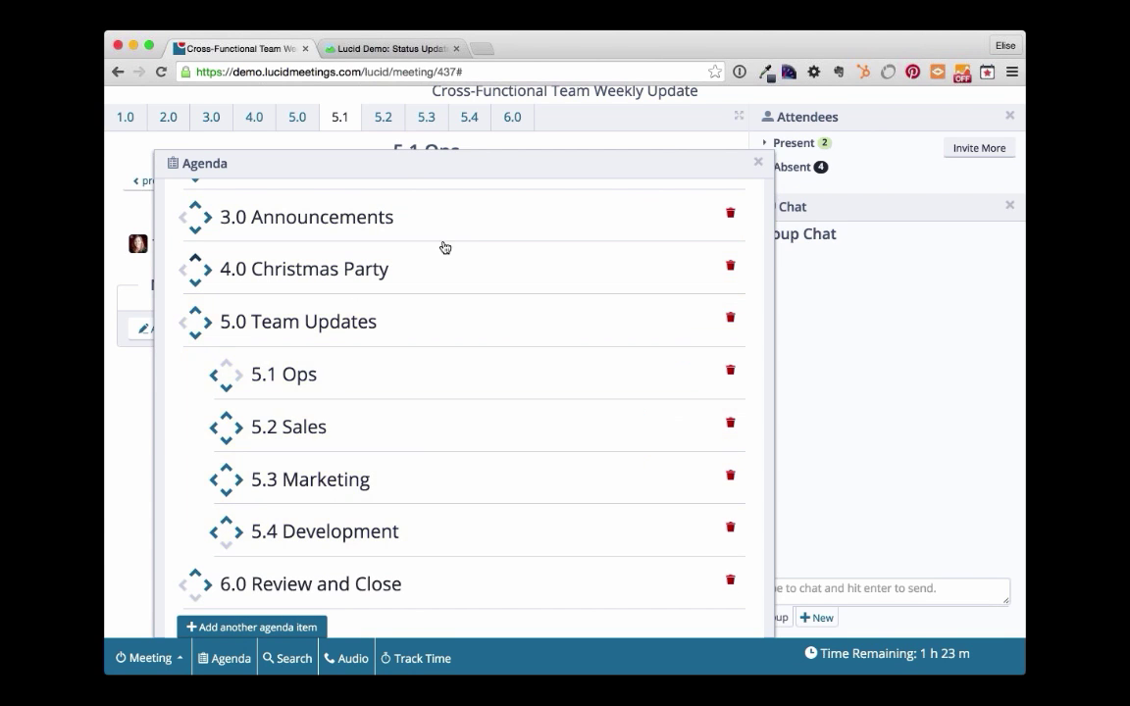
{"action": "left_click", "coordinate": [758, 162]}
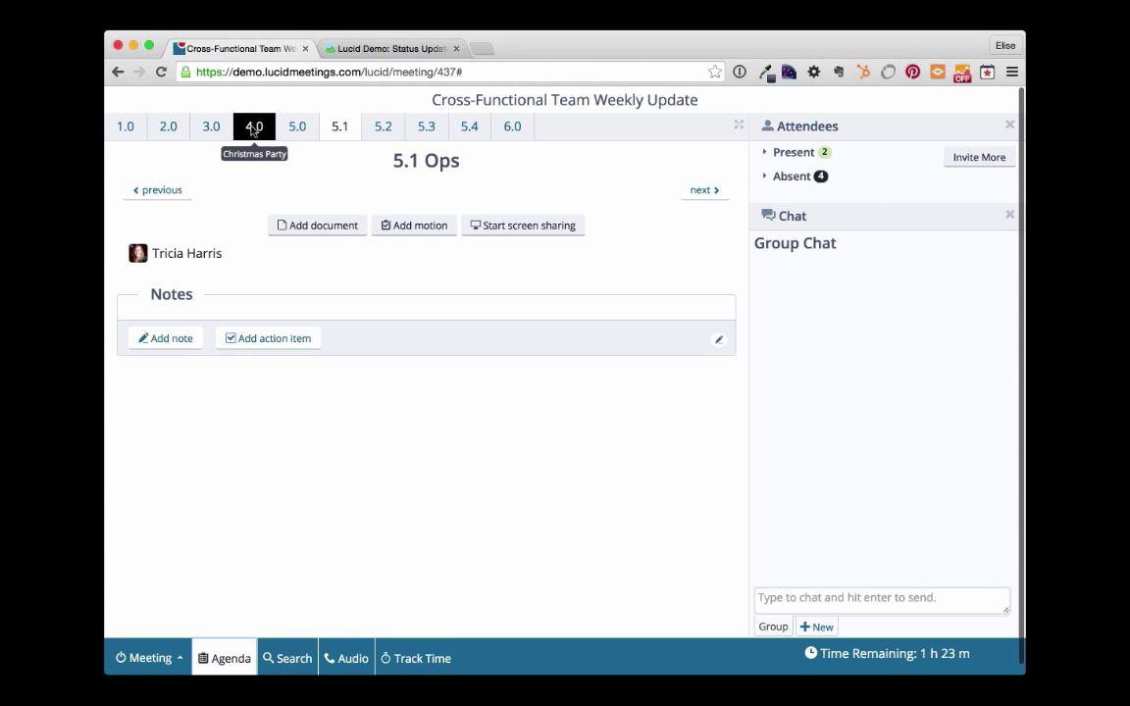
- Make 4.0 Christmas Party current and add the note 'Christmas party at Daves, Holiday festival at the ice skating rink!'
{"action": "left_click", "coordinate": [252, 127]}
{"action": "left_click", "coordinate": [653, 276]}
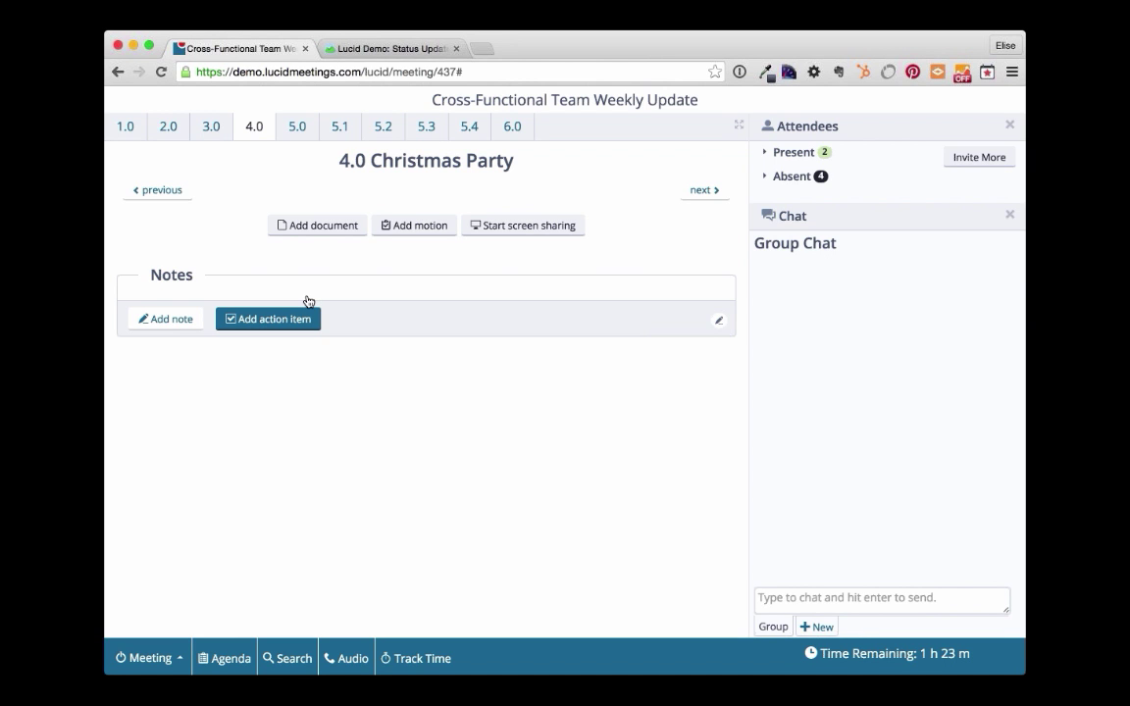
{"action": "left_click", "coordinate": [170, 321]}
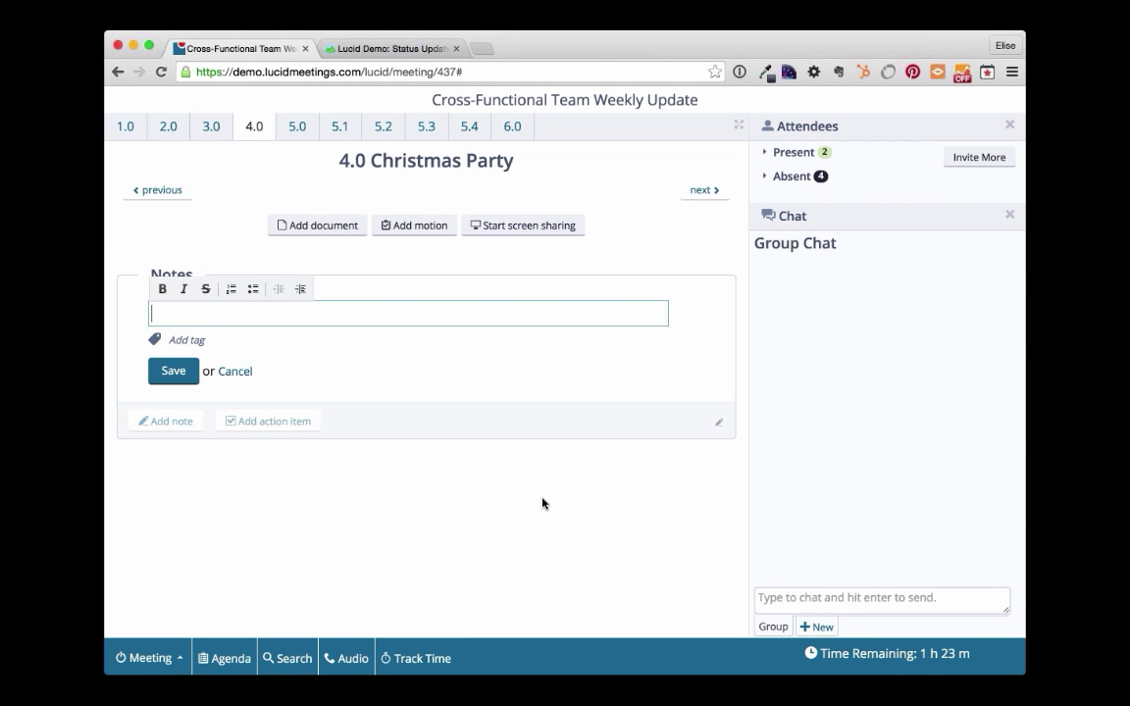
{"action": "type", "text": "Christm"}
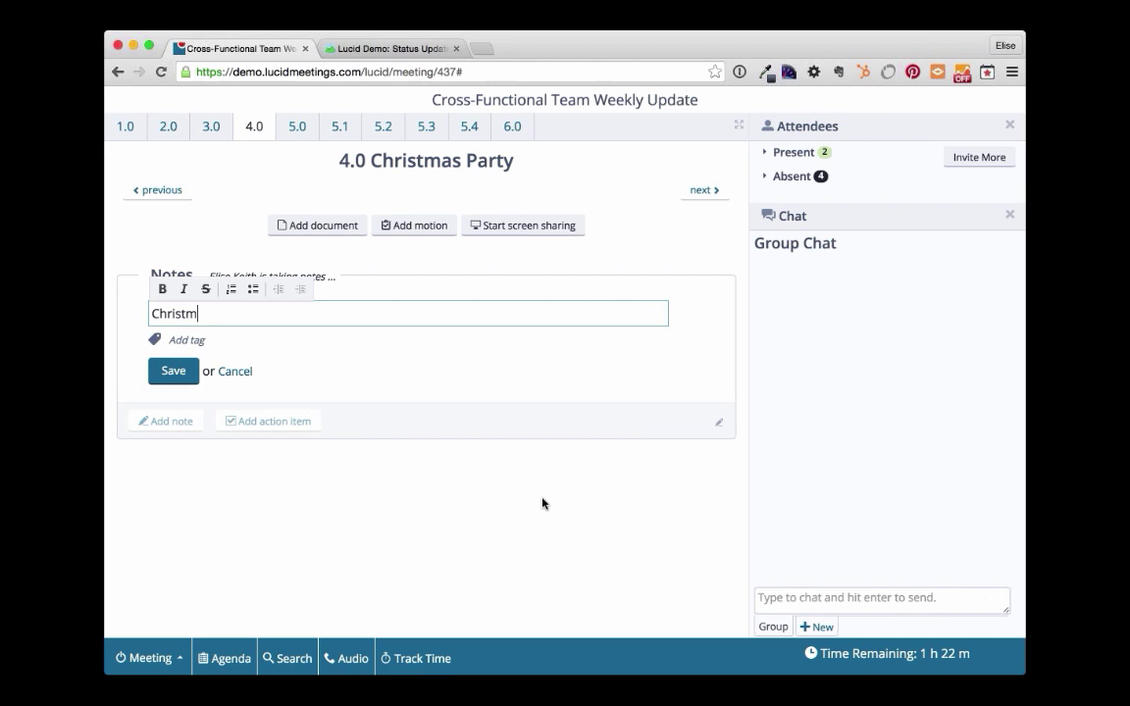
{"action": "type", "text": "as party at Daves"}
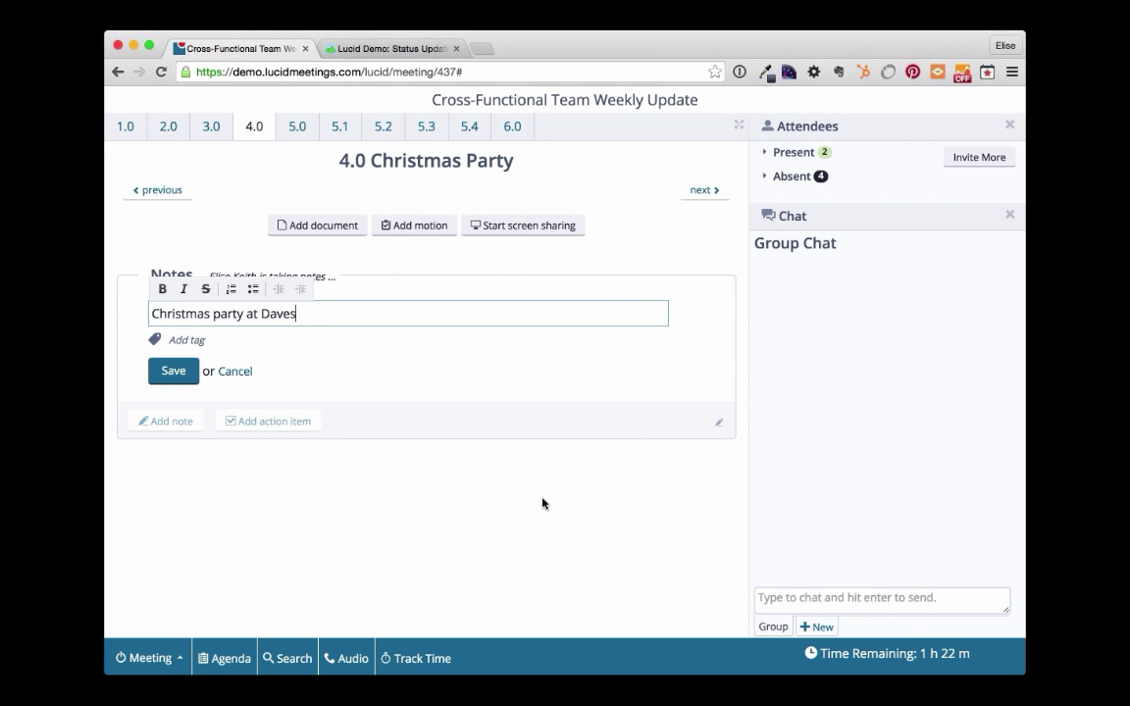
{"action": "type", "text": ", Holiday festival a"}
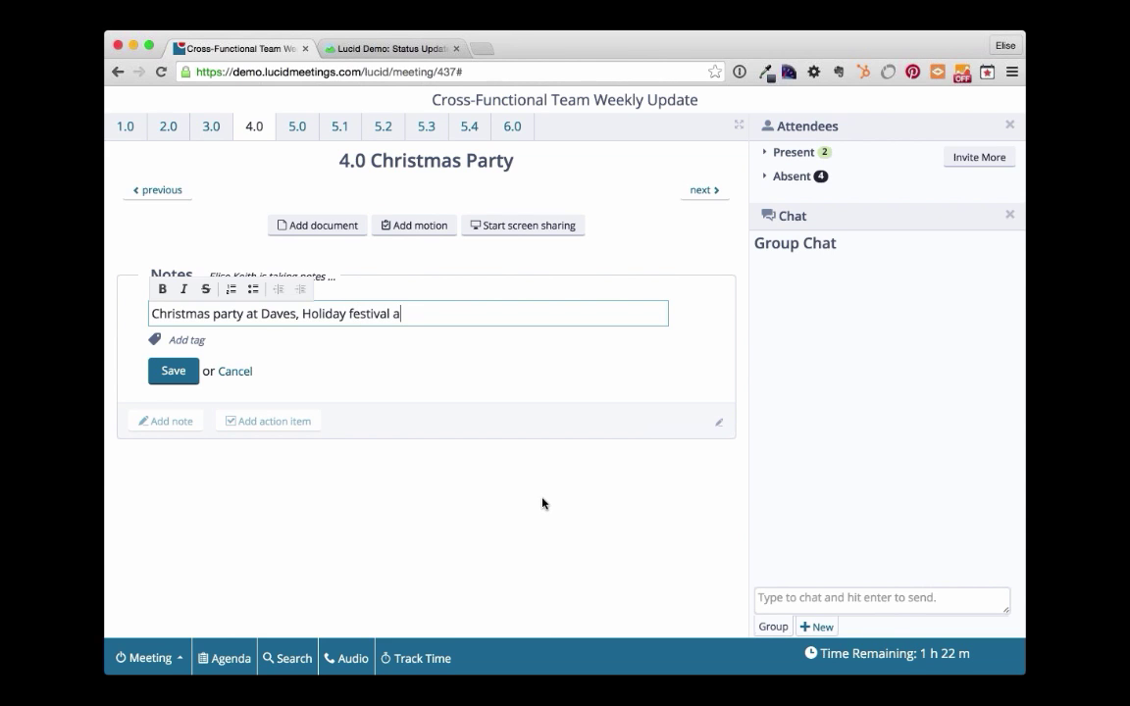
{"action": "type", "text": "t the ice skating rink!"}
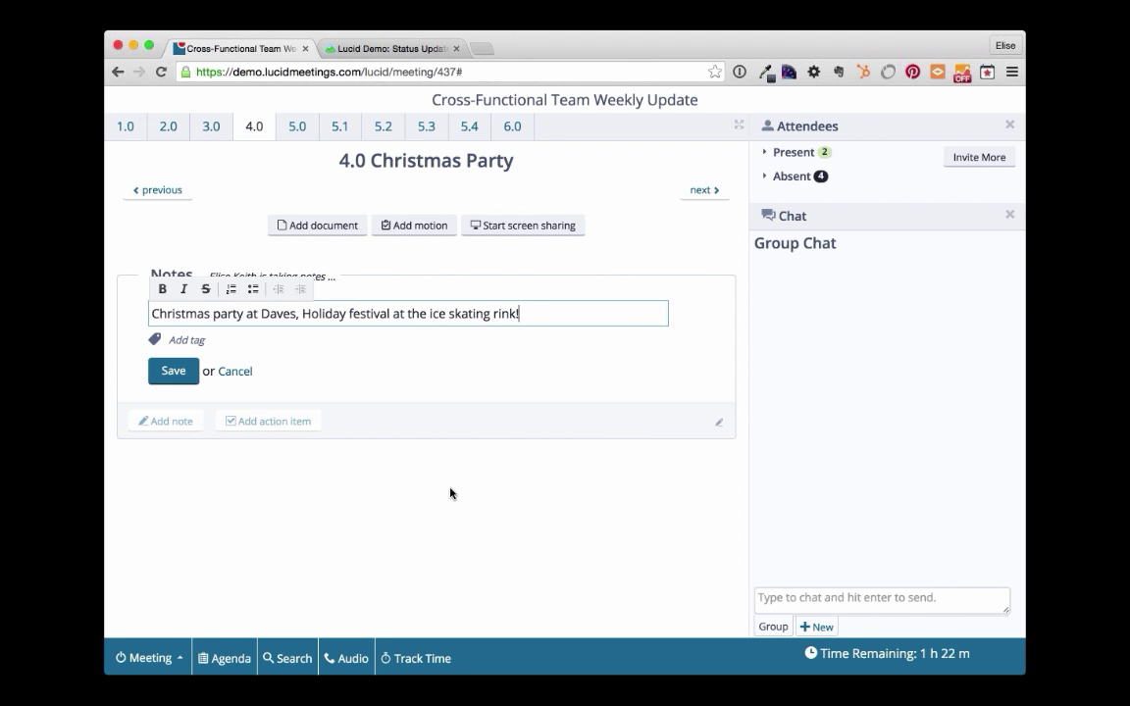
{"action": "left_click", "coordinate": [174, 370]}
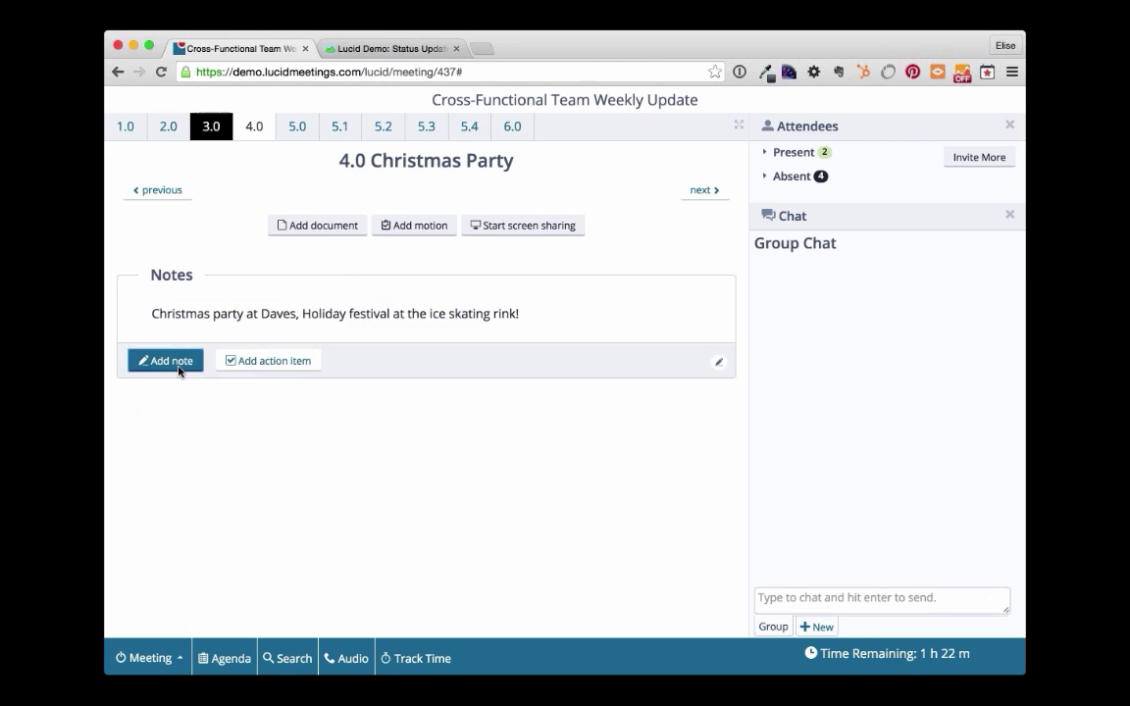
- Tag the party note with 'Decision'
{"action": "left_click", "coordinate": [131, 311]}
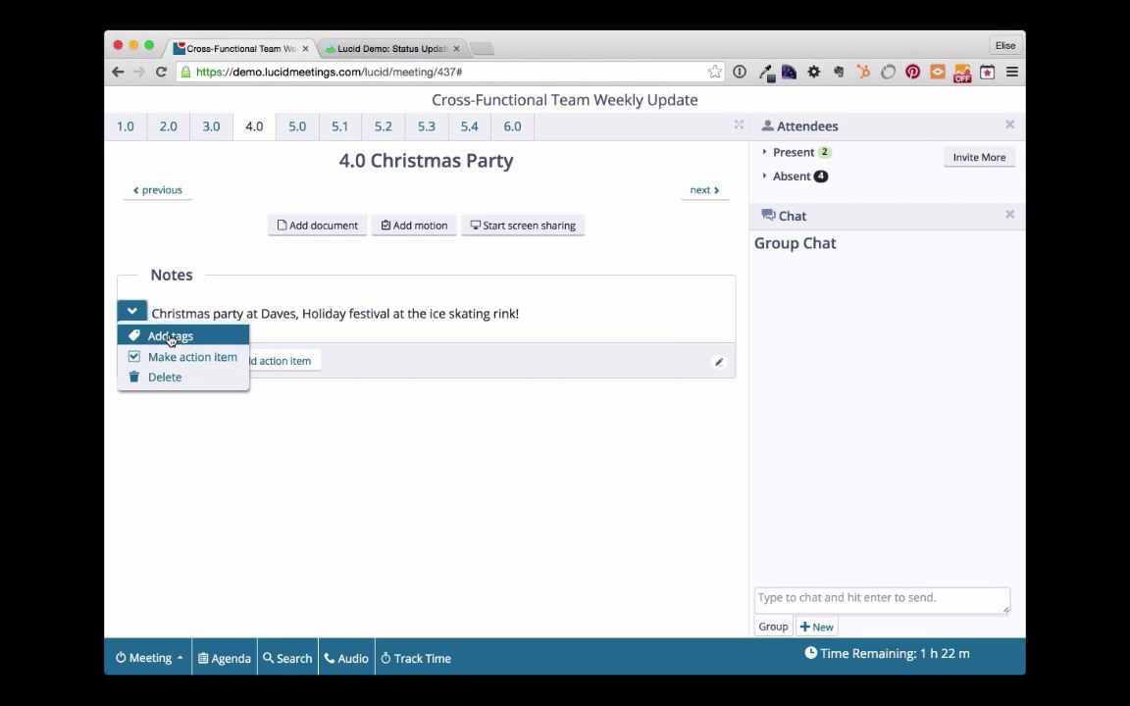
{"action": "left_click", "coordinate": [168, 336]}
{"action": "type", "text": "Decision"}
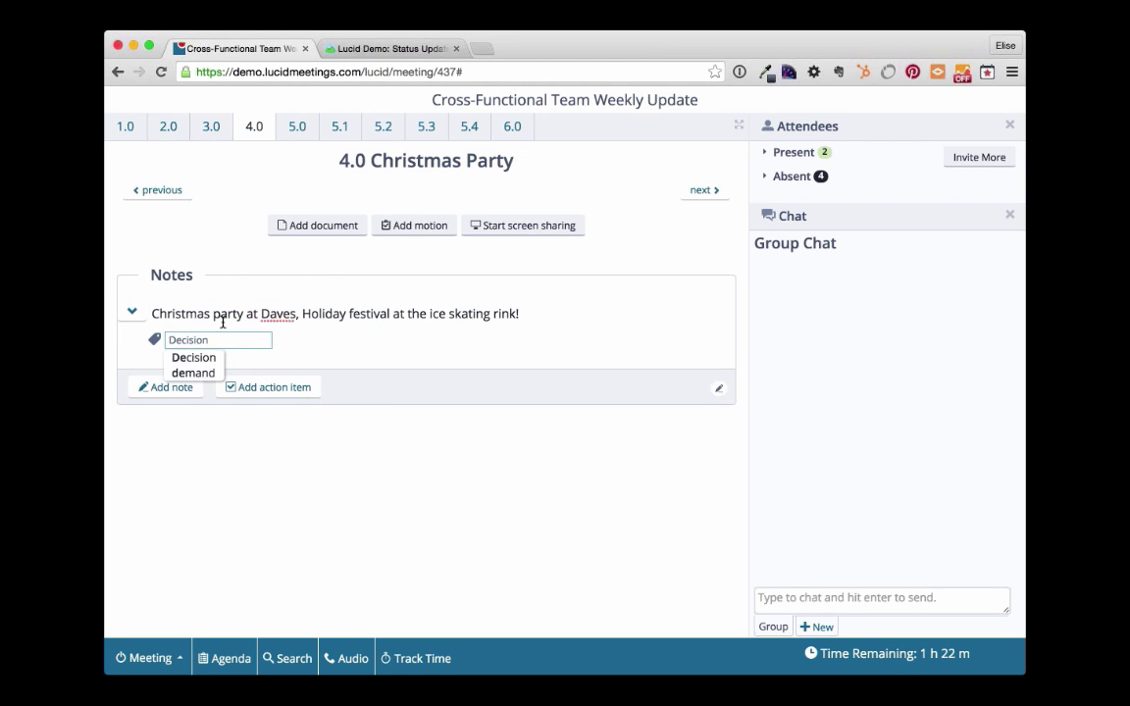
{"action": "key", "text": "Return"}
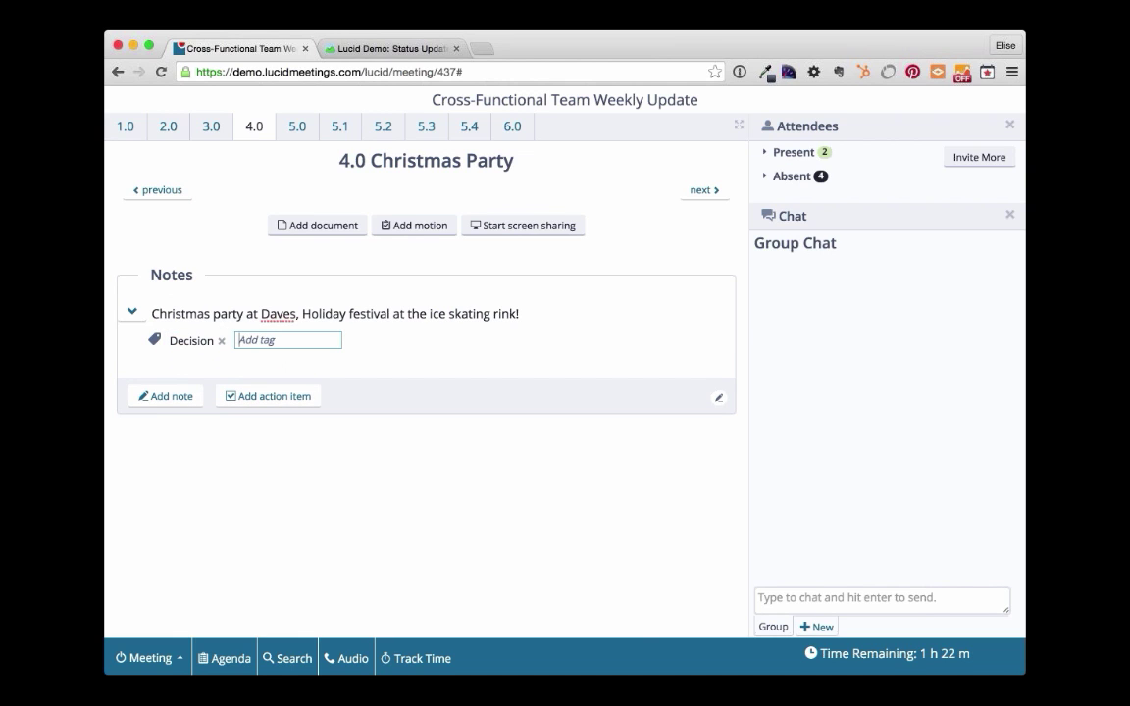
{"action": "key", "text": "Escape"}
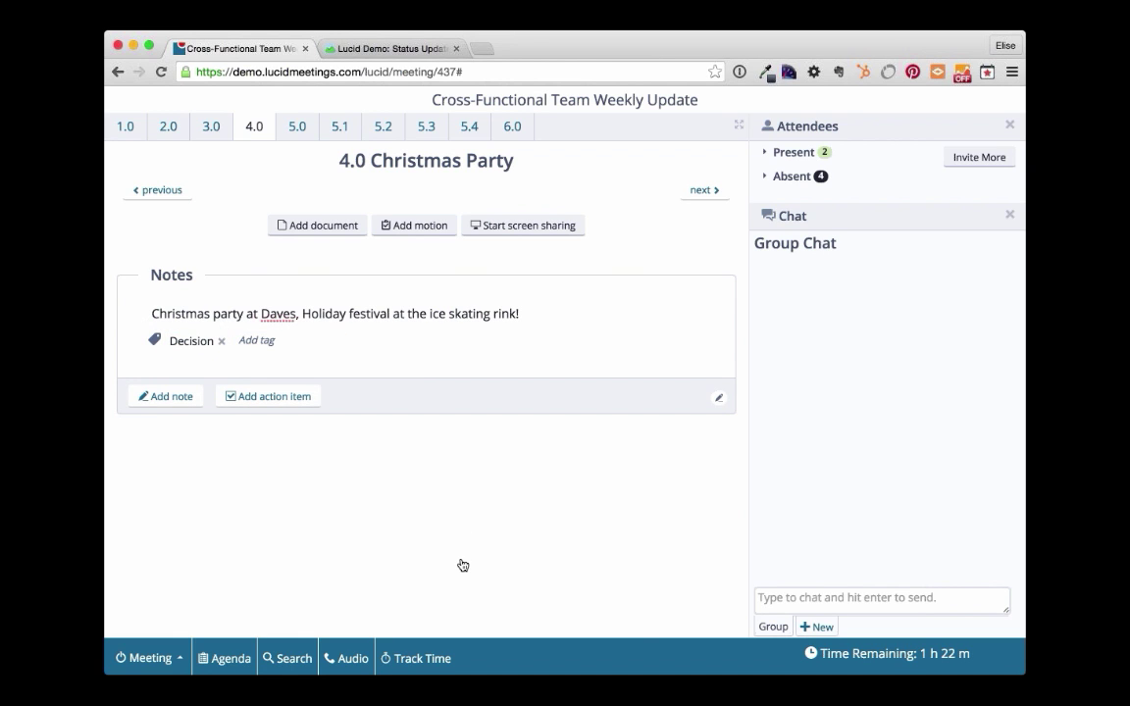
- Make 6.0 Review and Close the current item, then end the meeting
{"action": "left_click", "coordinate": [510, 133]}
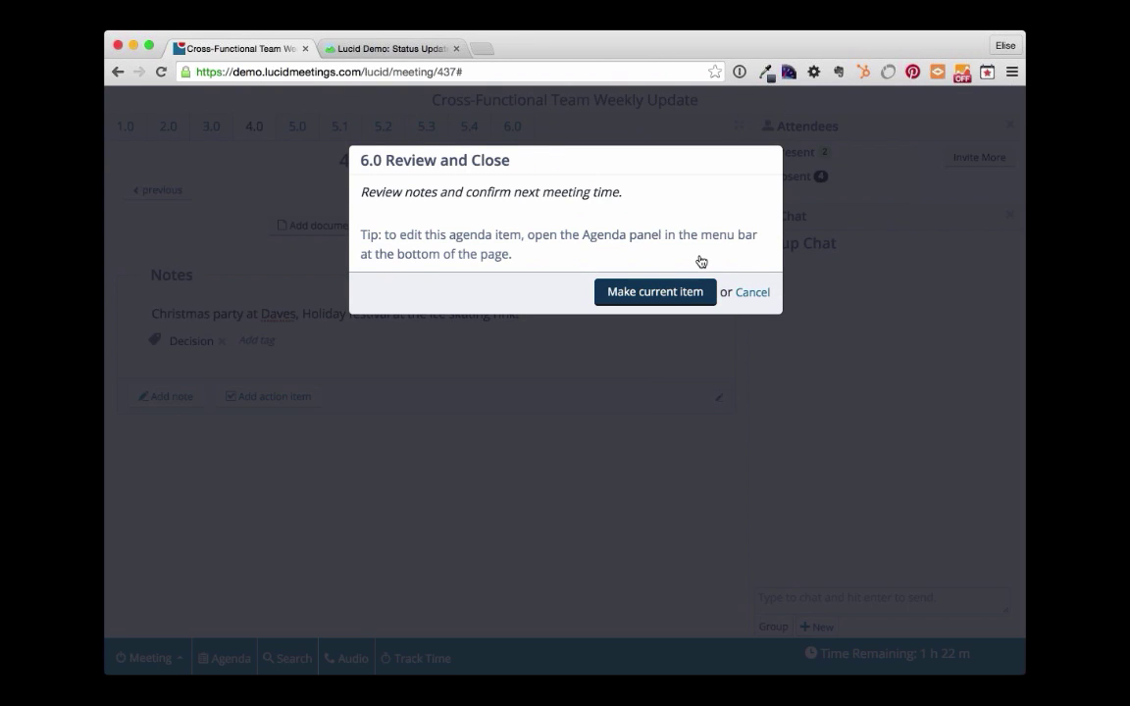
{"action": "left_click", "coordinate": [668, 292]}
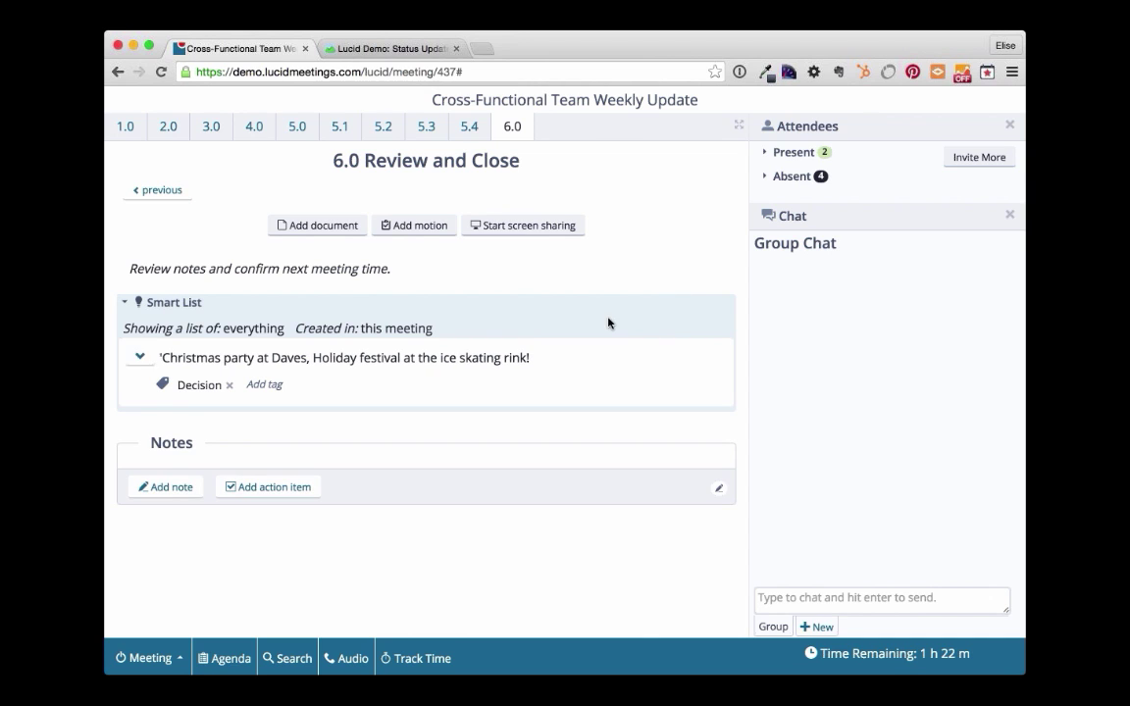
{"action": "left_click", "coordinate": [158, 659]}
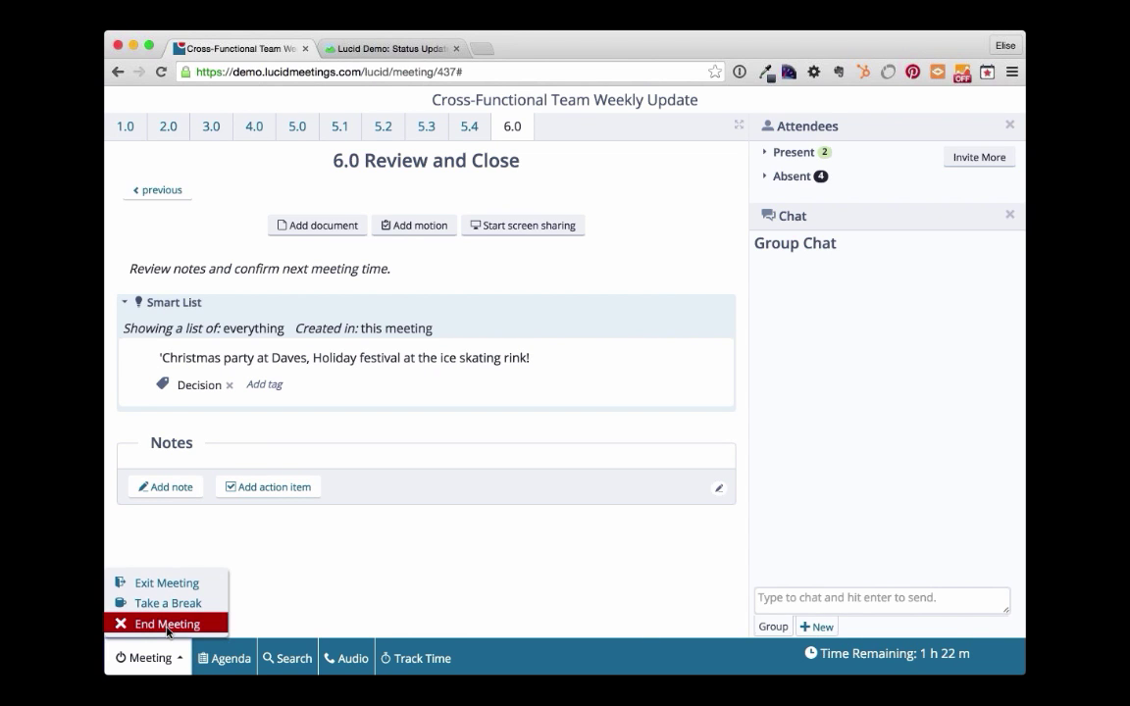
{"action": "left_click", "coordinate": [167, 625]}
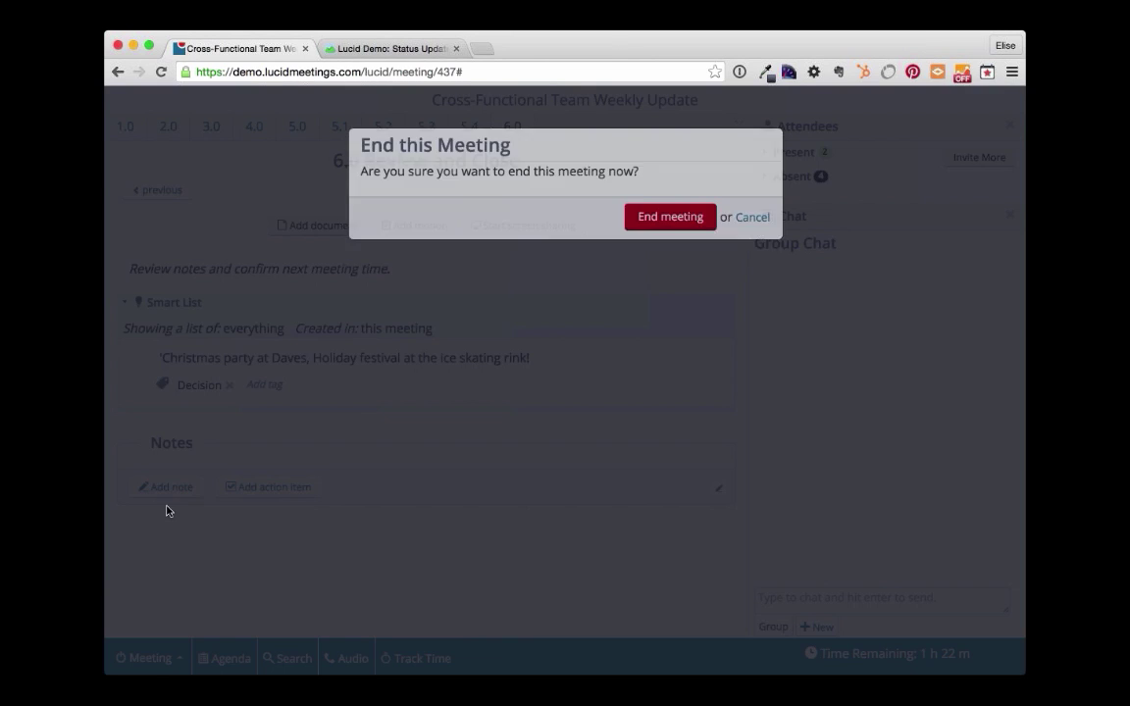
{"action": "left_click", "coordinate": [670, 225]}
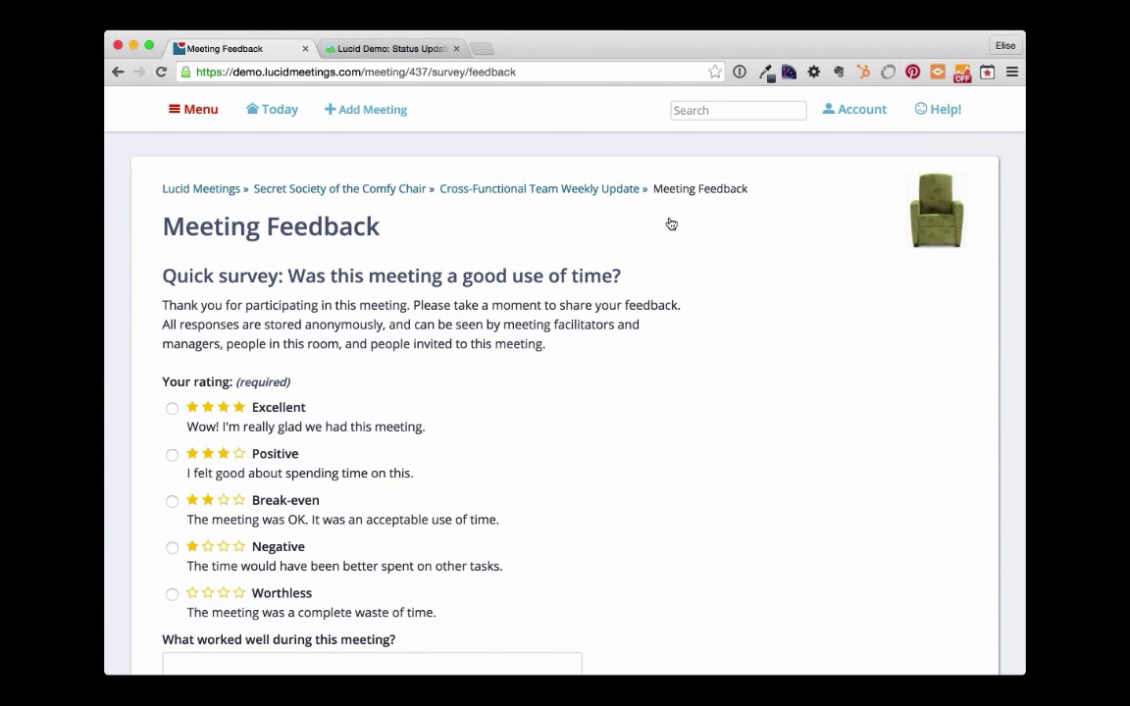
- Rate the meeting Excellent in the feedback survey and look over the survey
{"action": "left_click", "coordinate": [278, 414]}
{"action": "scroll", "coordinate": [279, 414], "scroll_direction": "down", "scroll_amount": 5}
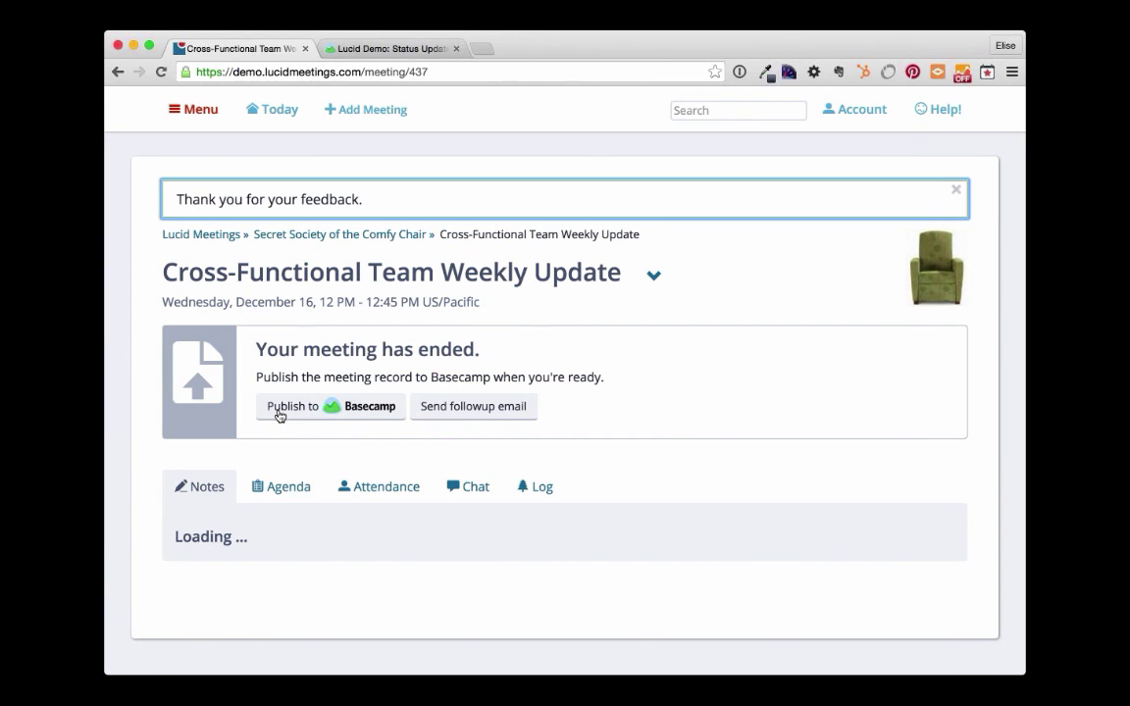
{"action": "scroll", "coordinate": [720, 420], "scroll_direction": "down", "scroll_amount": 1}
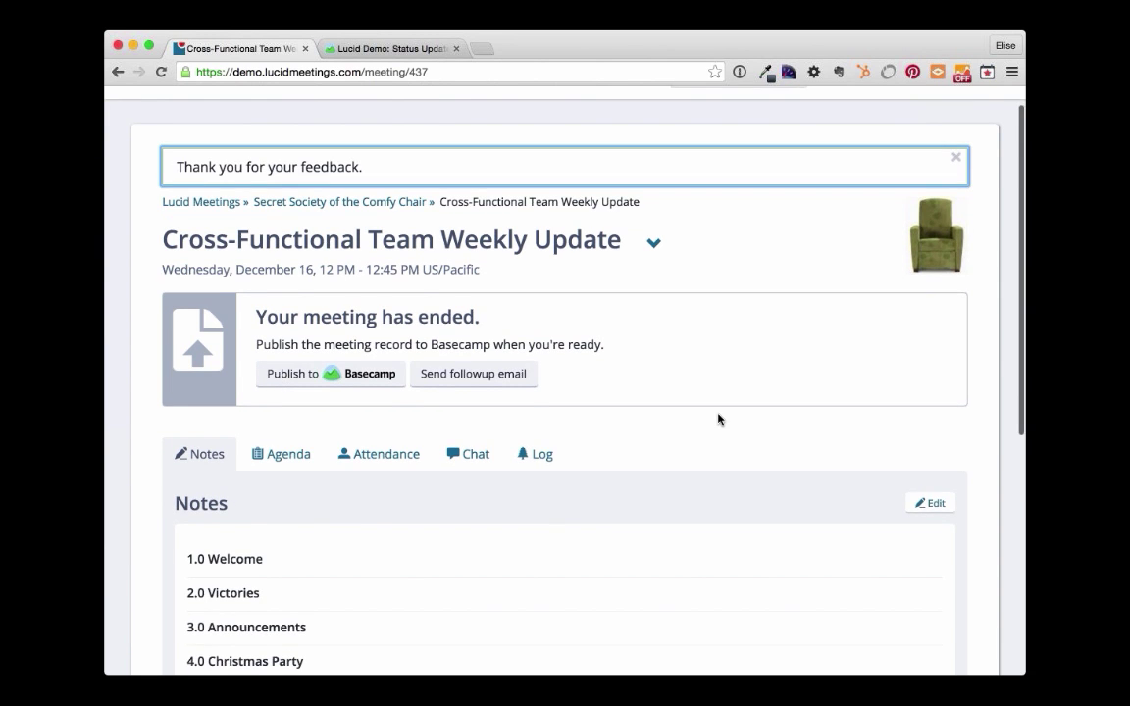
{"action": "scroll", "coordinate": [718, 419], "scroll_direction": "down", "scroll_amount": 8}
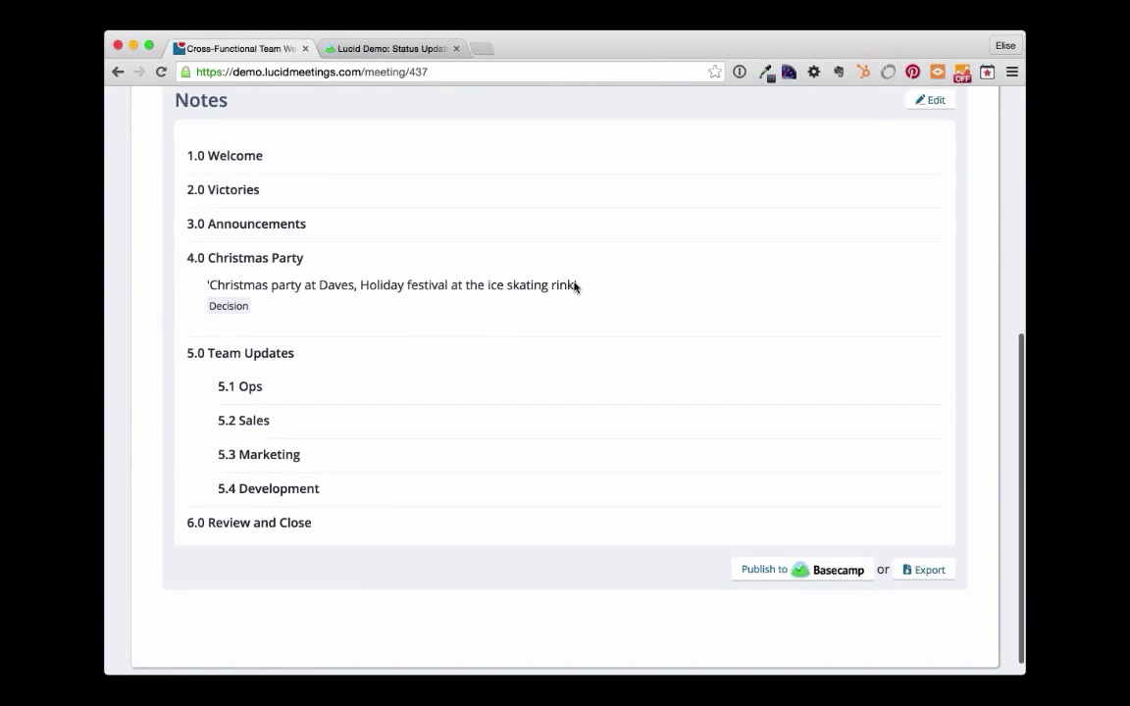
{"action": "scroll", "coordinate": [615, 285], "scroll_direction": "up", "scroll_amount": 1}
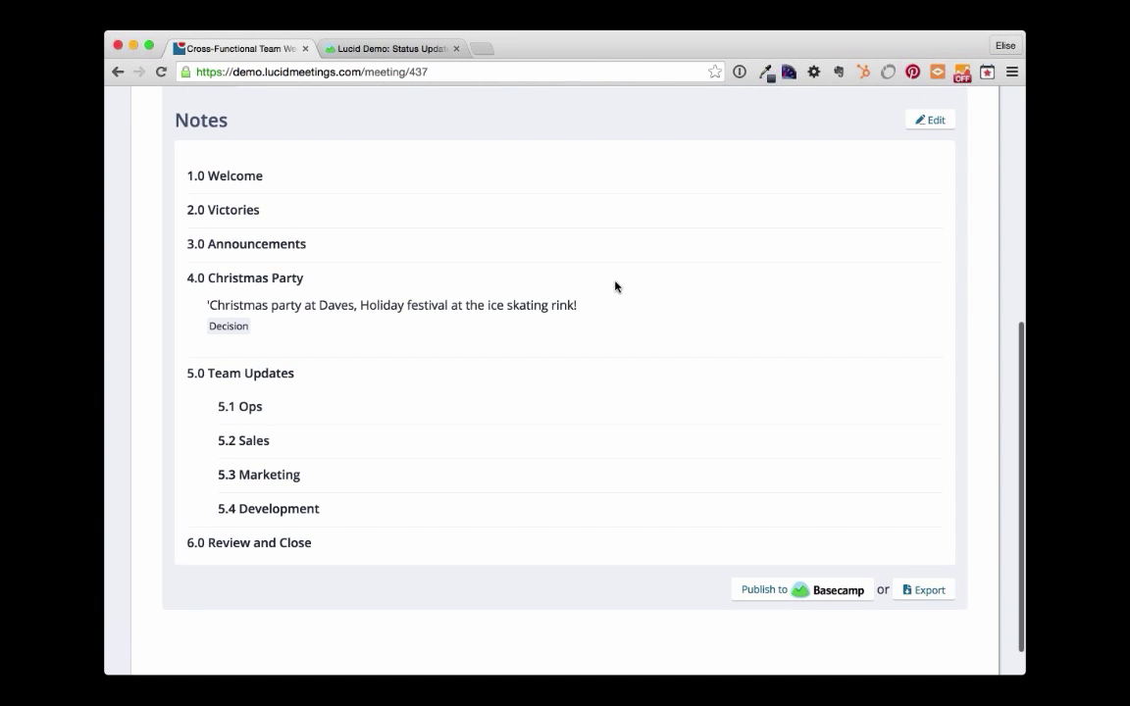
{"action": "scroll", "coordinate": [615, 286], "scroll_direction": "up", "scroll_amount": 3}
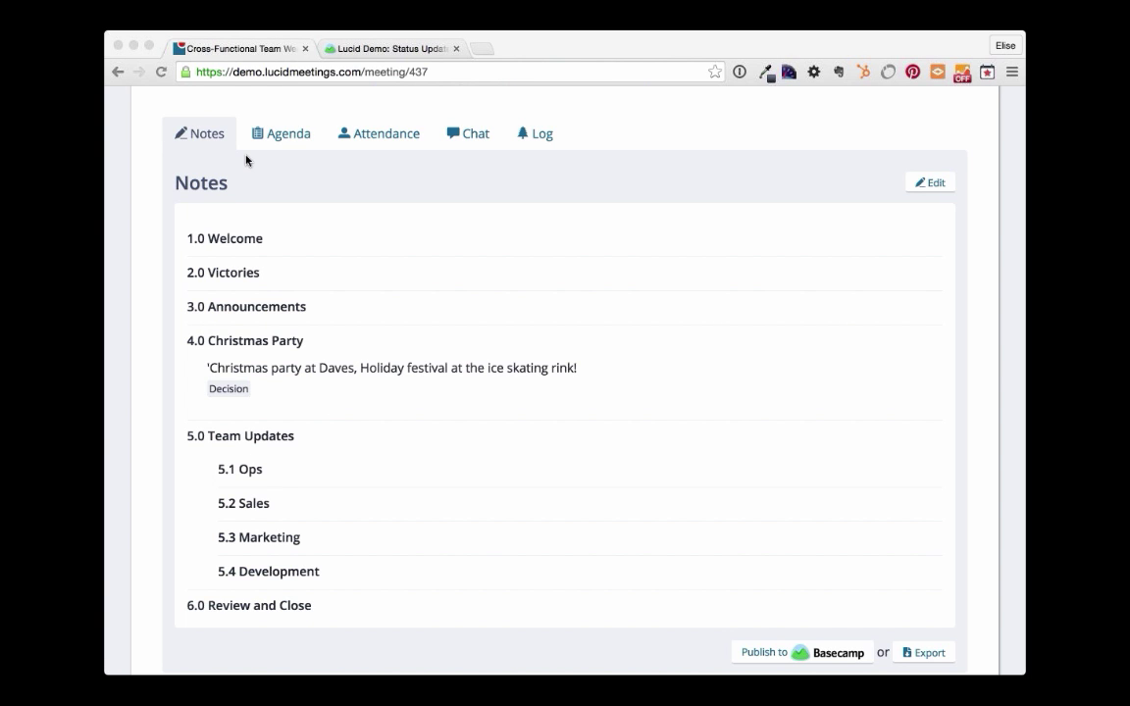
- Switch the meeting record from its agenda to notes and scroll to the Christmas Party decision
{"action": "left_click", "coordinate": [282, 145]}
{"action": "left_click", "coordinate": [279, 136]}
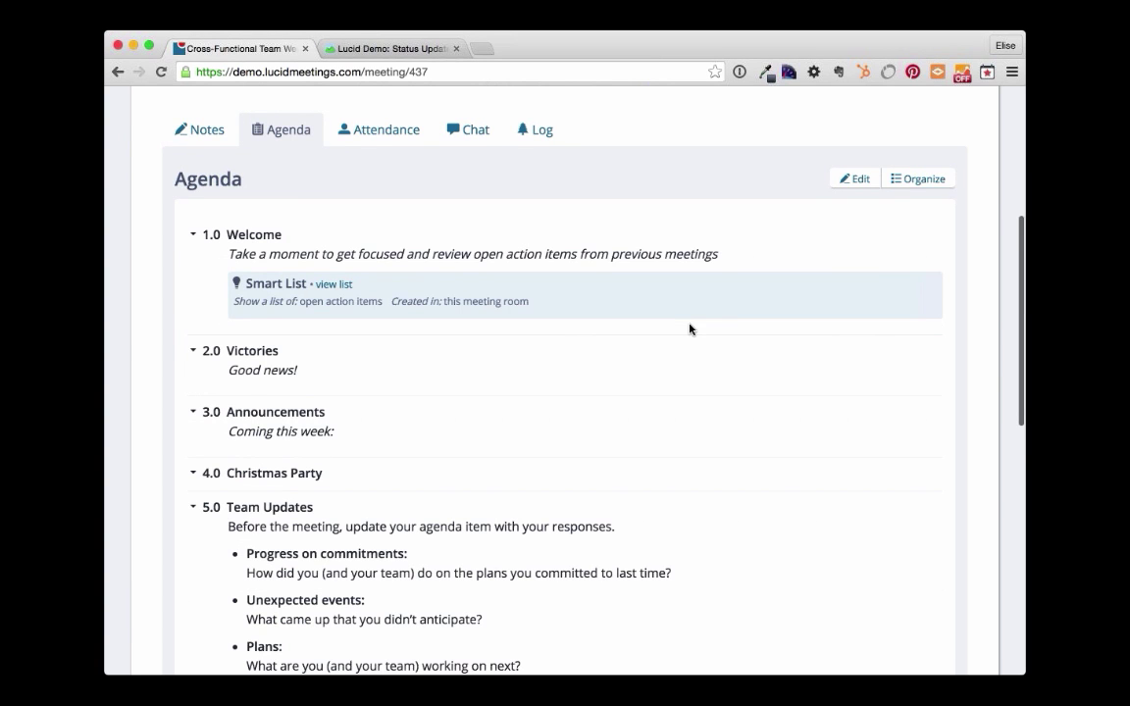
{"action": "scroll", "coordinate": [690, 329], "scroll_direction": "down", "scroll_amount": 2}
{"action": "scroll", "coordinate": [689, 329], "scroll_direction": "up", "scroll_amount": 2}
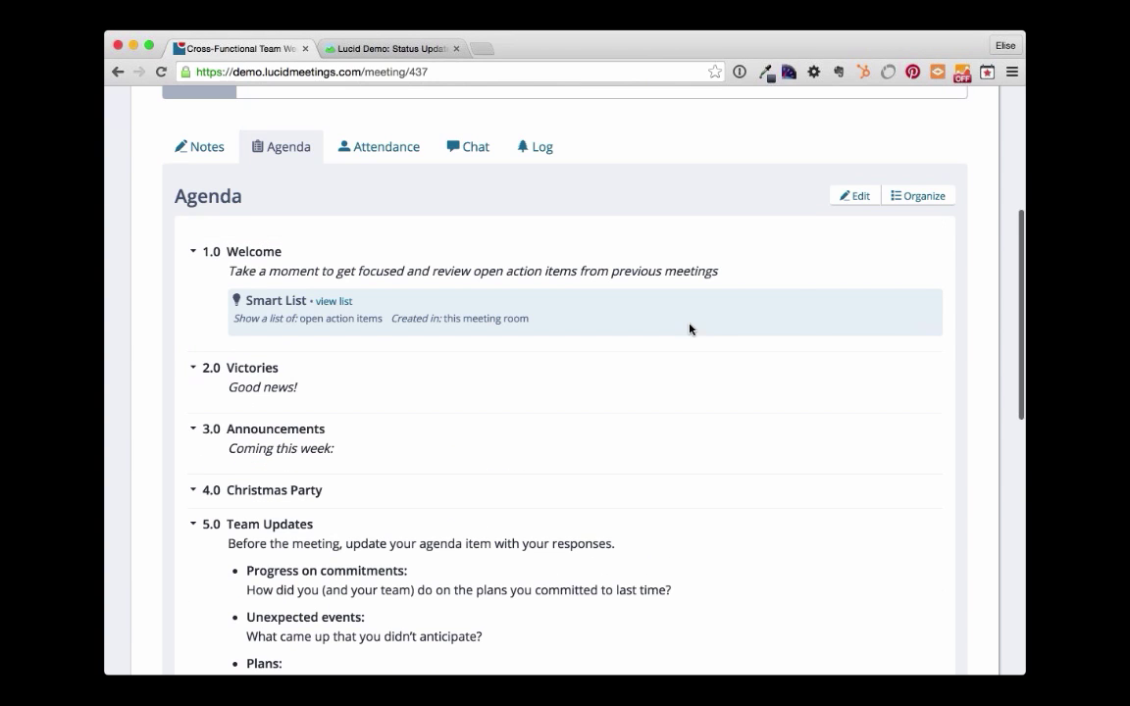
{"action": "left_click", "coordinate": [200, 157]}
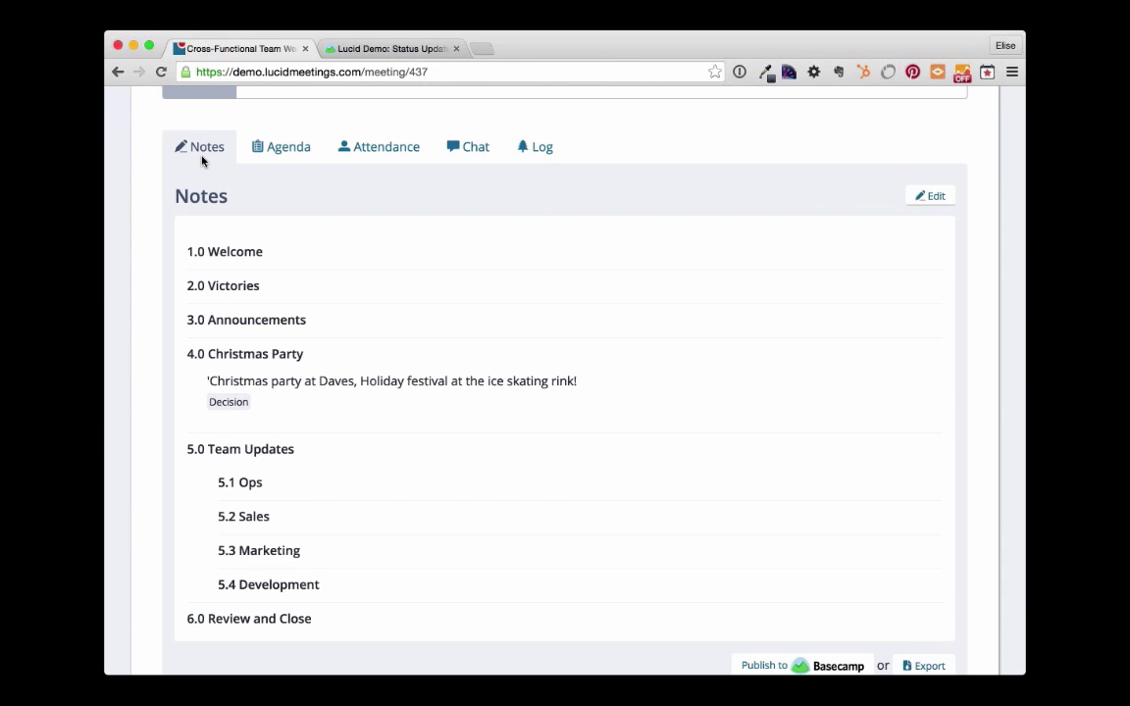
{"action": "scroll", "coordinate": [525, 184], "scroll_direction": "up", "scroll_amount": 2}
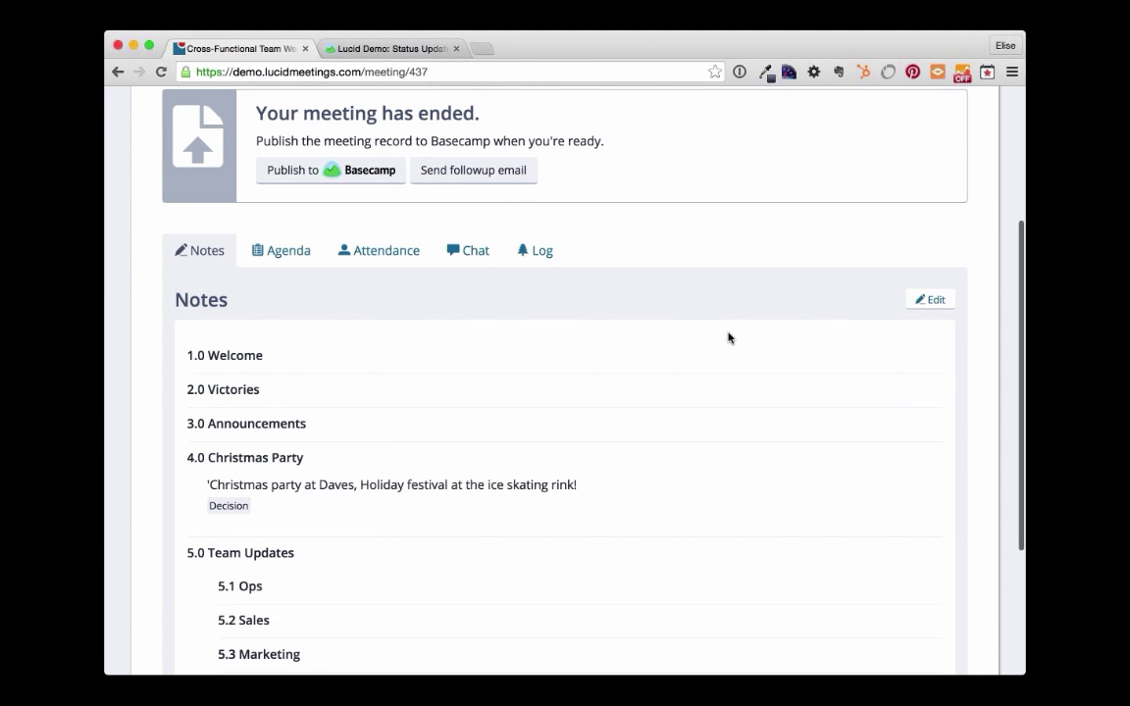
{"action": "scroll", "coordinate": [729, 338], "scroll_direction": "down", "scroll_amount": 4}
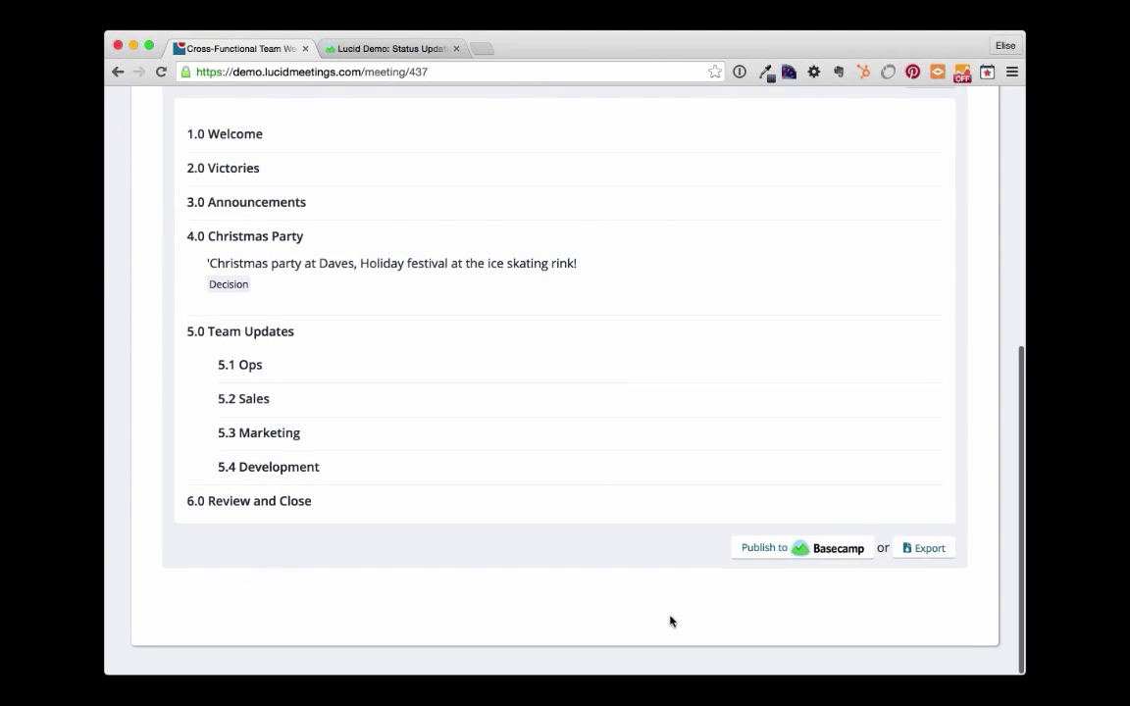
- Check the minutes export with Reference documents ticked, cancel it, then start publishing to Basecamp
{"action": "left_click", "coordinate": [923, 554]}
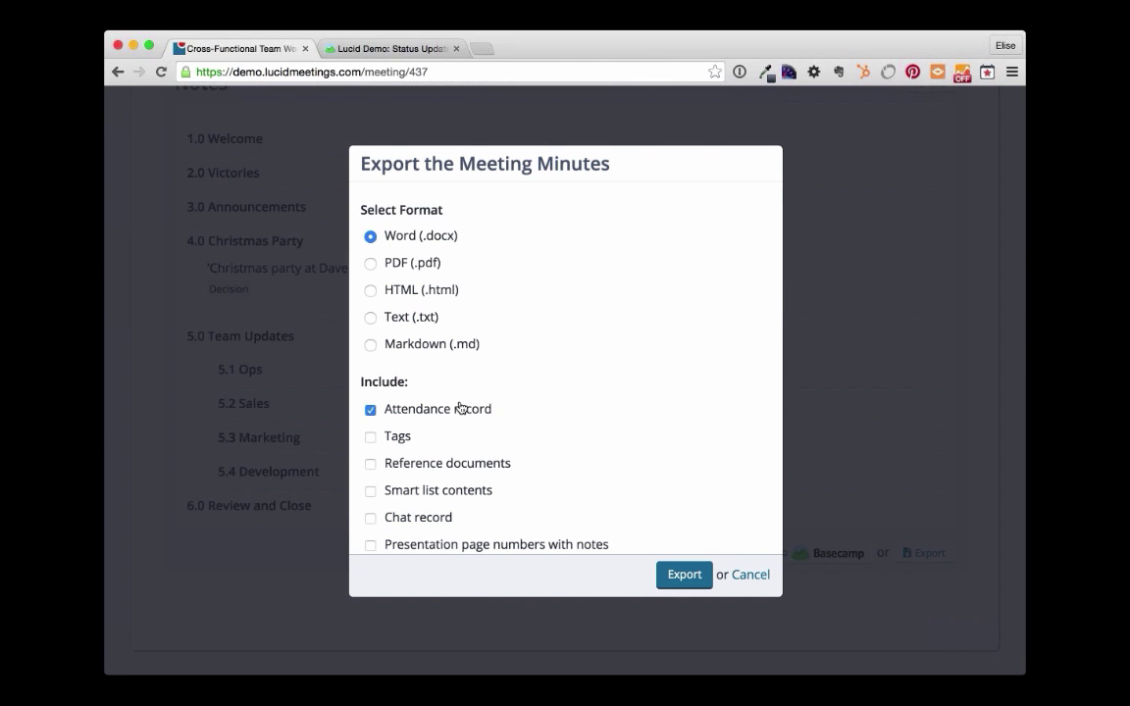
{"action": "left_click", "coordinate": [497, 464]}
{"action": "left_click", "coordinate": [758, 575]}
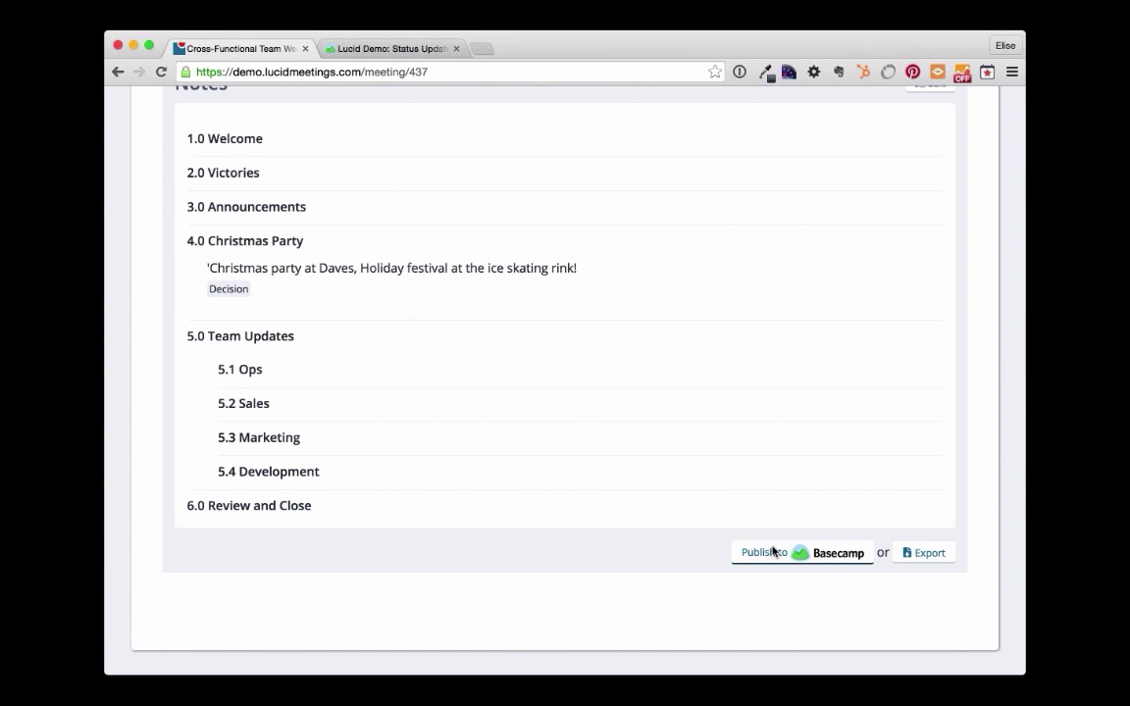
{"action": "left_click", "coordinate": [773, 552]}
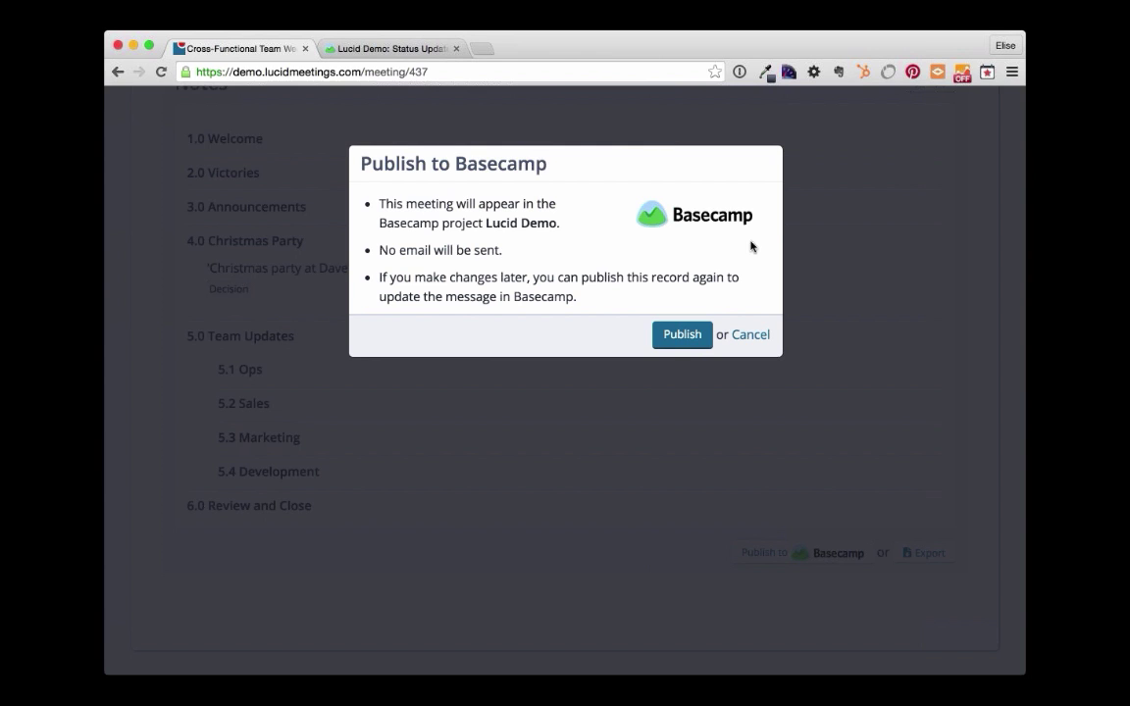
- Publish the record to Basecamp's Lucid Demo project, dismiss the success notice, and go to the Basecamp tab
{"action": "left_click", "coordinate": [684, 338]}
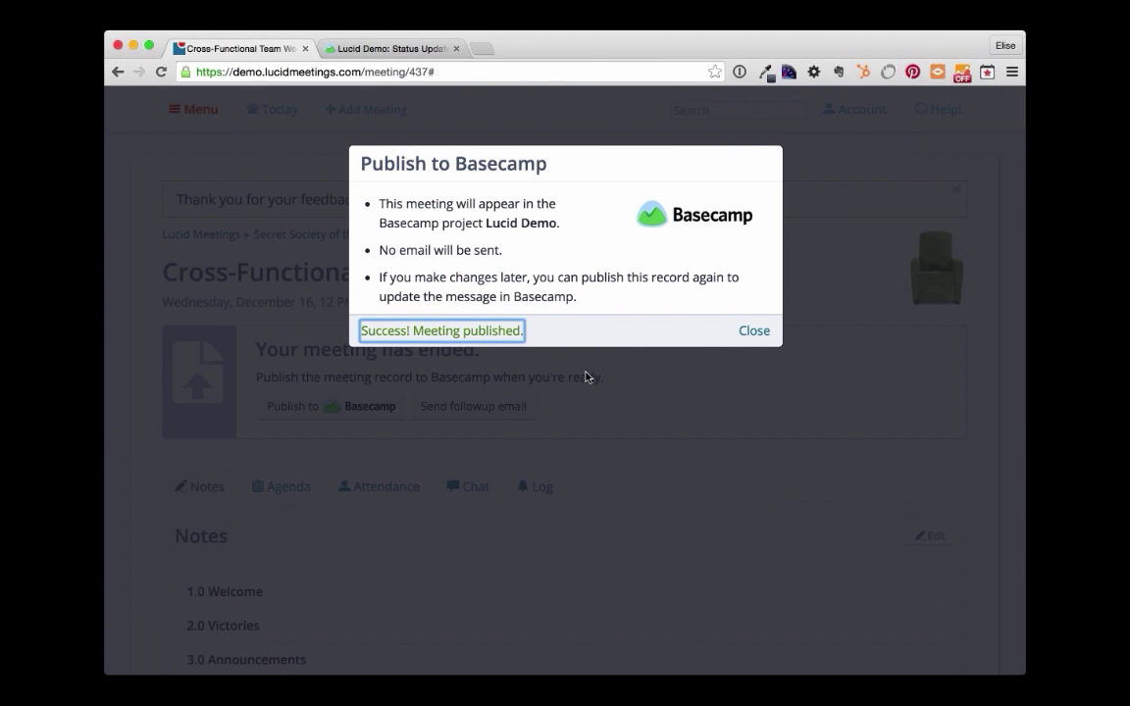
{"action": "left_click", "coordinate": [755, 332]}
{"action": "scroll", "coordinate": [707, 385], "scroll_direction": "down", "scroll_amount": 5}
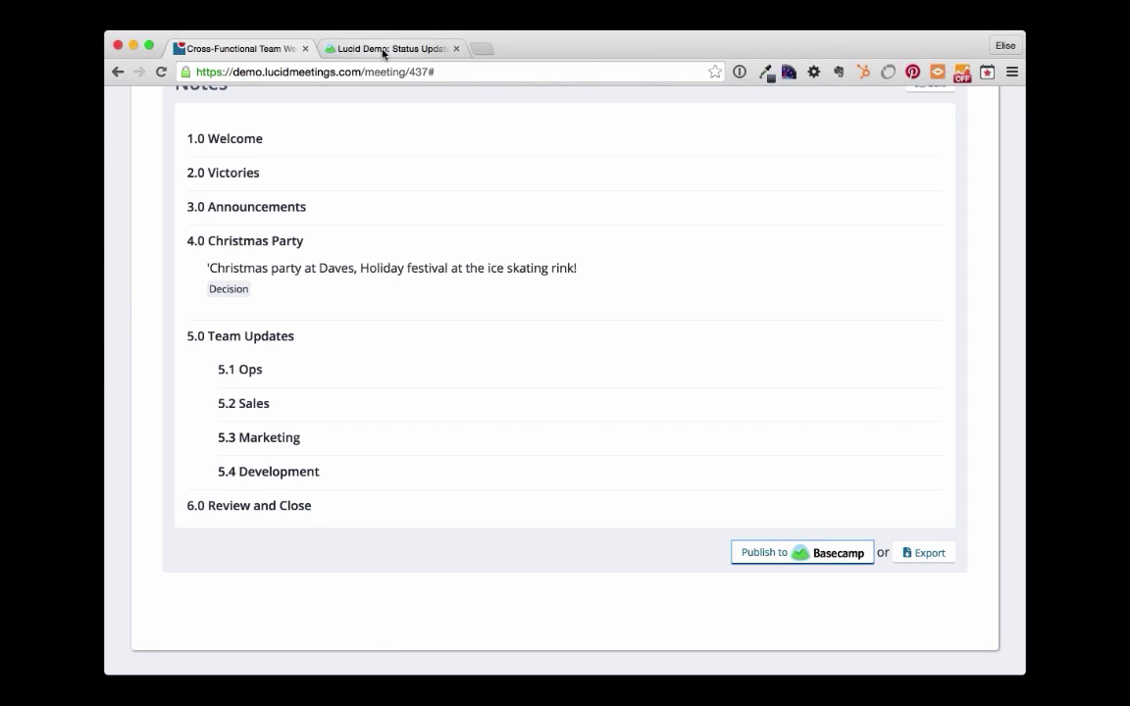
{"action": "left_click", "coordinate": [382, 53]}
- Open Lucid Demo's Cross-Functional Team Weekly Update Notes and read down to Meeting Attendance
{"action": "scroll", "coordinate": [458, 167], "scroll_direction": "up", "scroll_amount": 1}
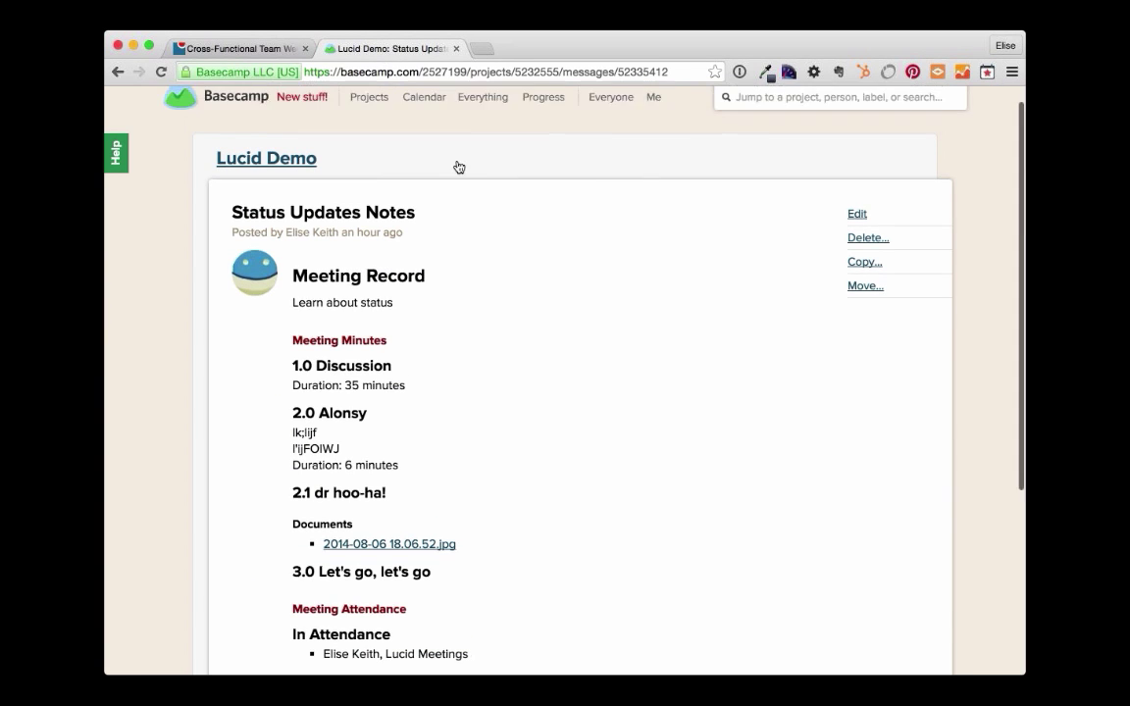
{"action": "scroll", "coordinate": [458, 167], "scroll_direction": "up", "scroll_amount": 1}
{"action": "left_click", "coordinate": [246, 189]}
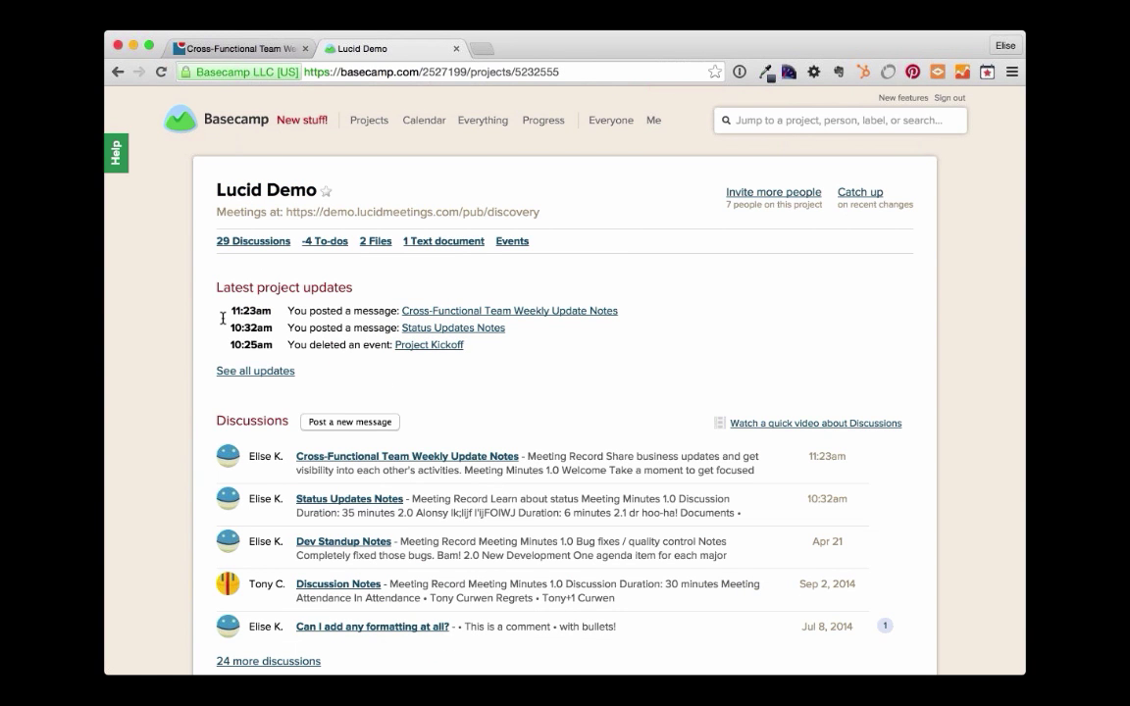
{"action": "left_click", "coordinate": [577, 313]}
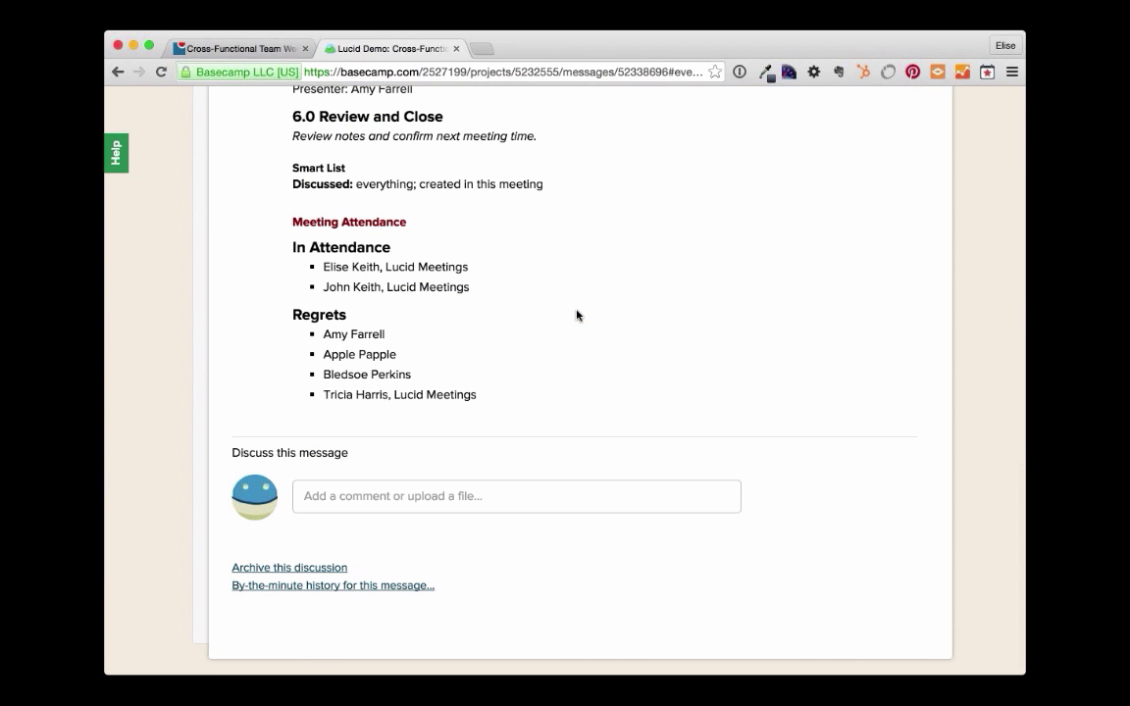
{"action": "scroll", "coordinate": [576, 315], "scroll_direction": "up", "scroll_amount": 5}
{"action": "scroll", "coordinate": [577, 315], "scroll_direction": "up", "scroll_amount": 7}
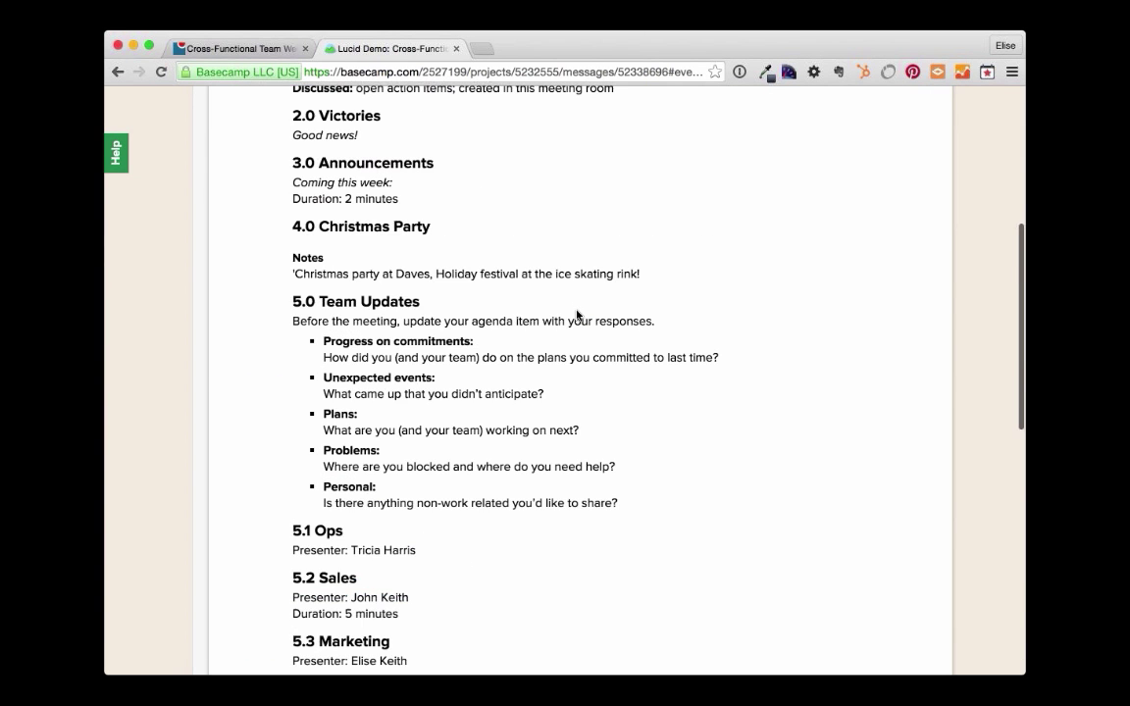
{"action": "scroll", "coordinate": [577, 315], "scroll_direction": "up", "scroll_amount": 4}
{"action": "scroll", "coordinate": [577, 315], "scroll_direction": "down", "scroll_amount": 1}
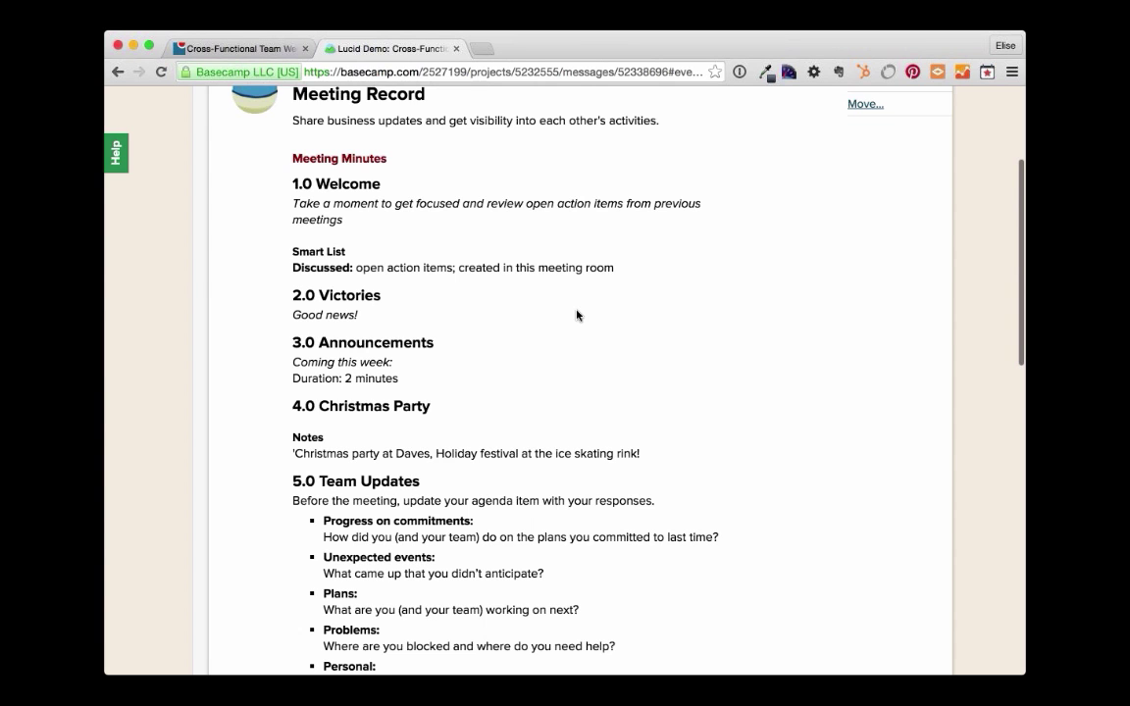
{"action": "scroll", "coordinate": [576, 314], "scroll_direction": "down", "scroll_amount": 2}
{"action": "left_click_drag", "start_coordinate": [292, 326], "coordinate": [642, 345]}
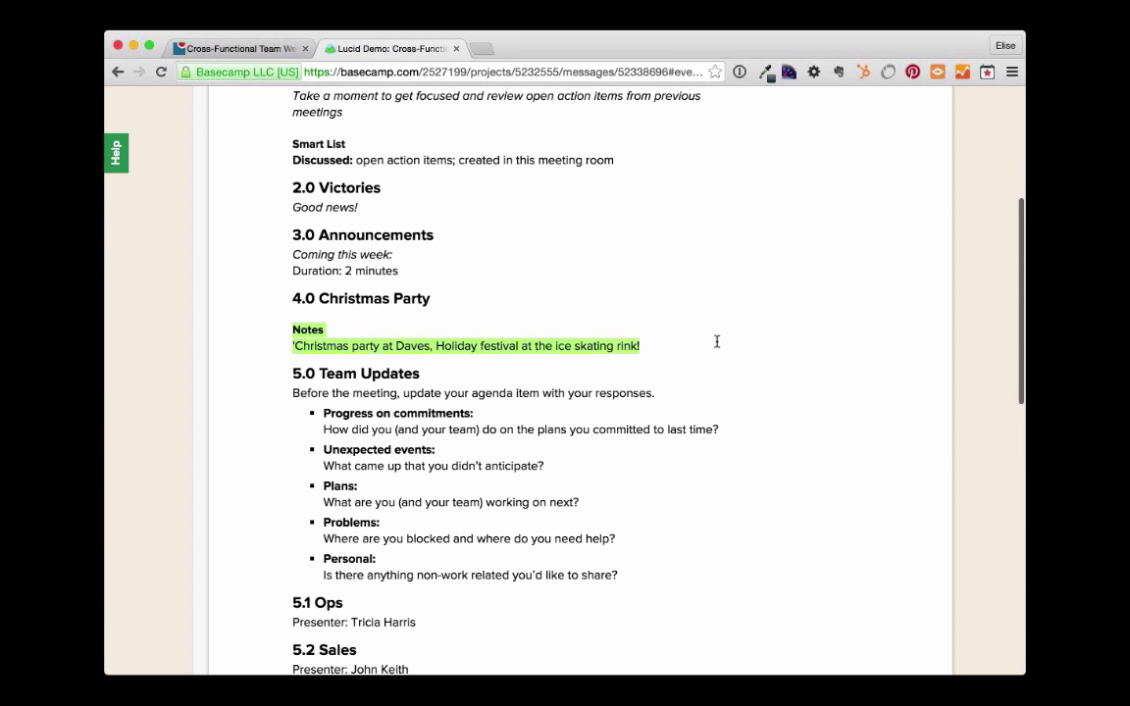
{"action": "scroll", "coordinate": [717, 339], "scroll_direction": "down", "scroll_amount": 8}
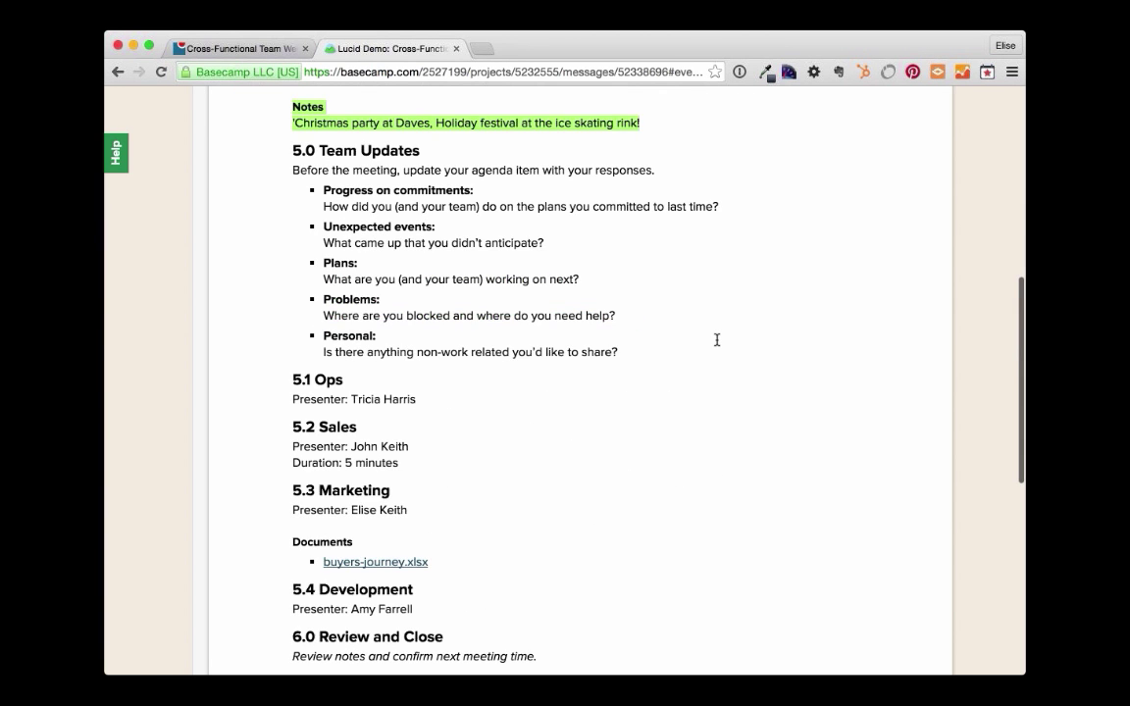
{"action": "scroll", "coordinate": [717, 340], "scroll_direction": "down", "scroll_amount": 5}
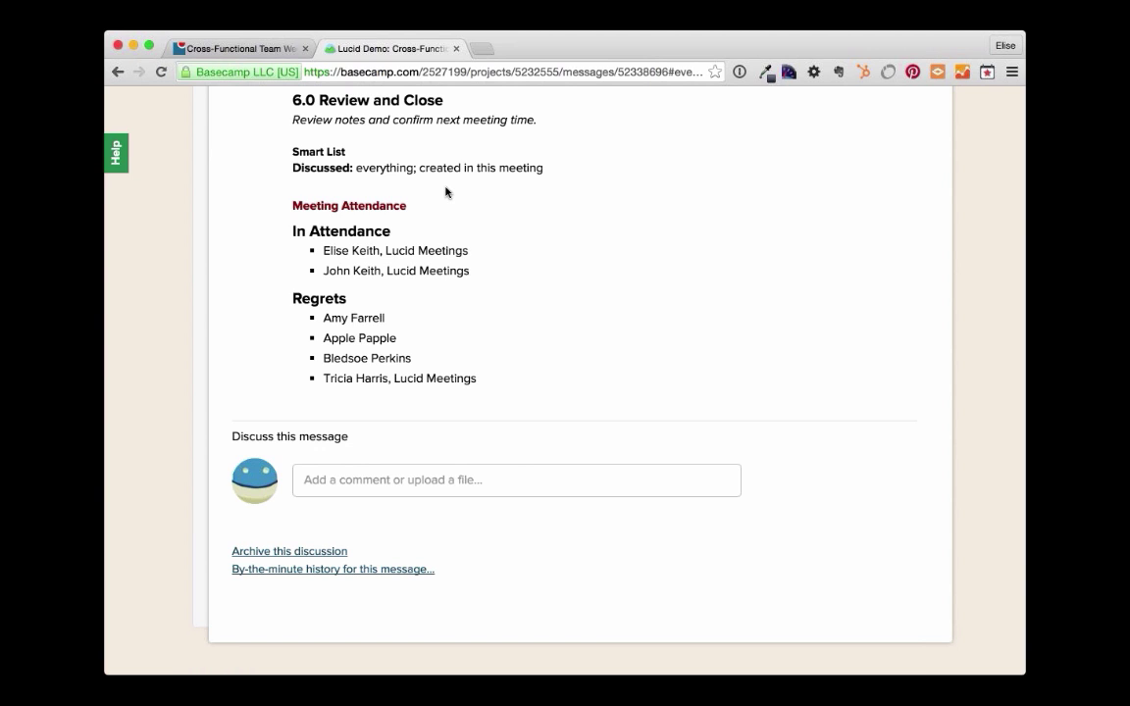
- Back in the Lucid Meetings tab, show the ended meeting's agenda and put it into edit mode
{"action": "left_click", "coordinate": [208, 50]}
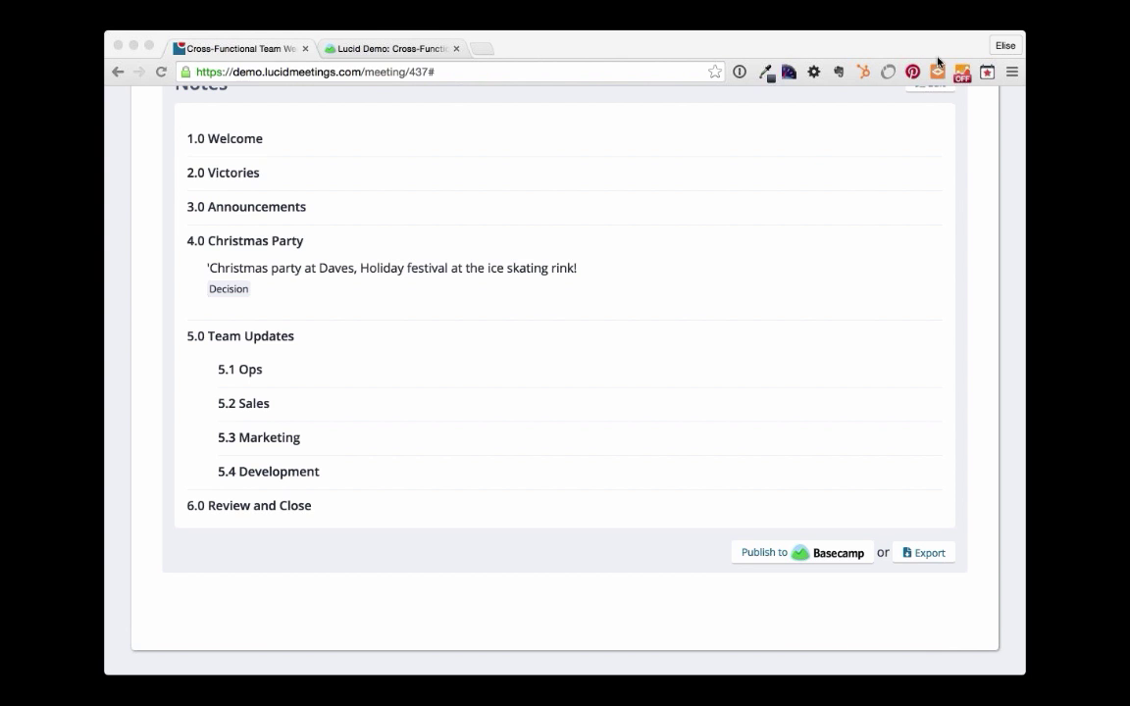
{"action": "scroll", "coordinate": [583, 329], "scroll_direction": "up", "scroll_amount": 2}
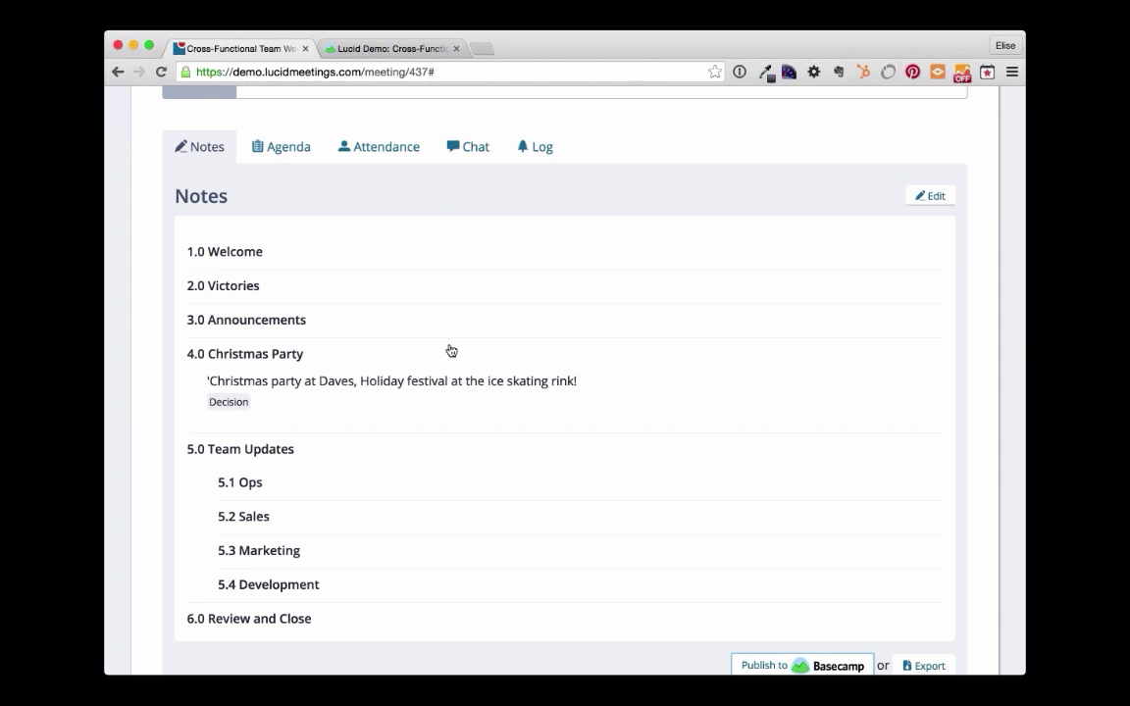
{"action": "left_click", "coordinate": [281, 146]}
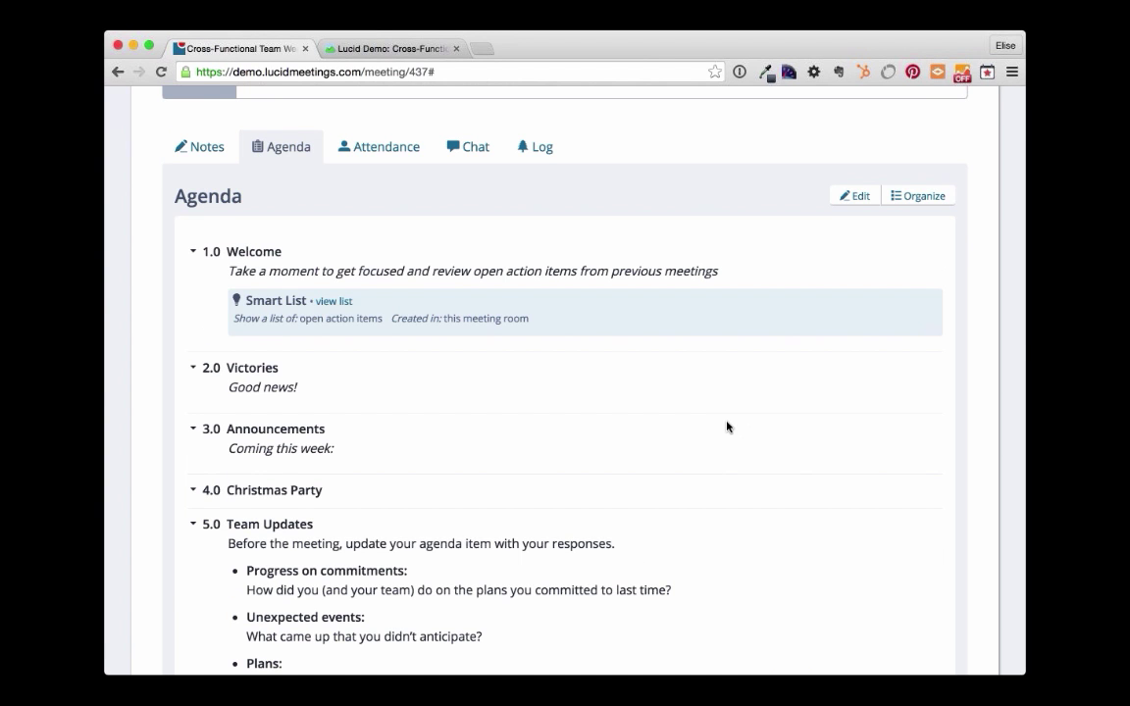
{"action": "scroll", "coordinate": [727, 426], "scroll_direction": "down", "scroll_amount": 2}
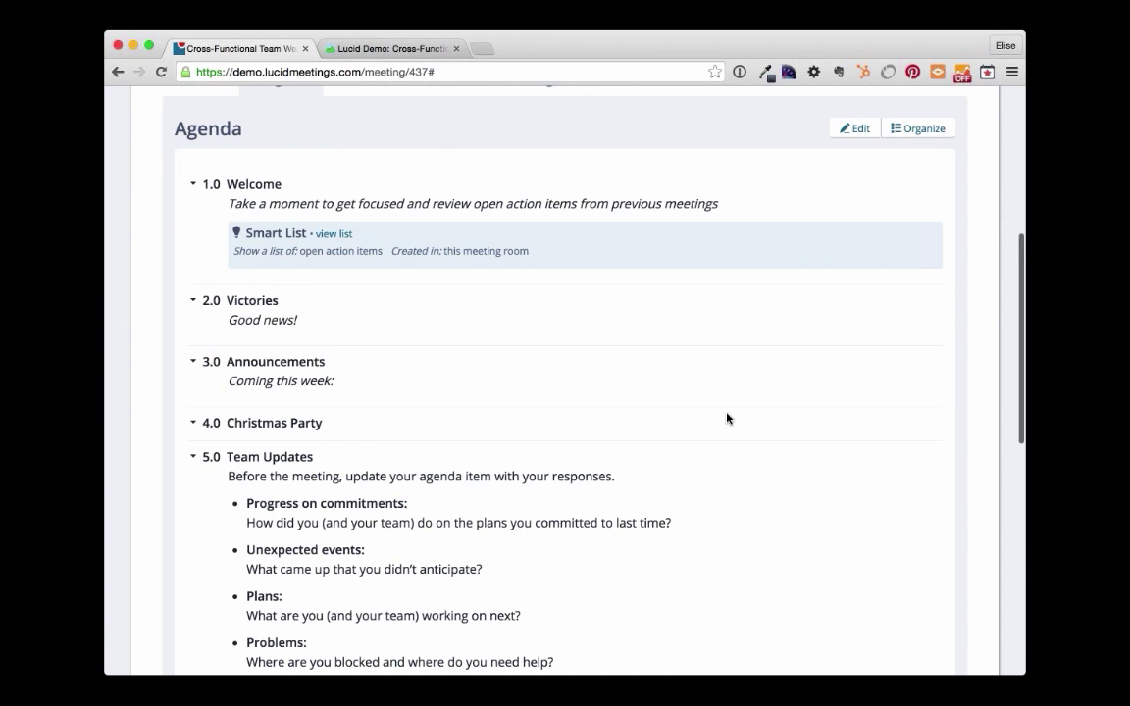
{"action": "scroll", "coordinate": [727, 418], "scroll_direction": "down", "scroll_amount": 3}
{"action": "scroll", "coordinate": [727, 418], "scroll_direction": "up", "scroll_amount": 10}
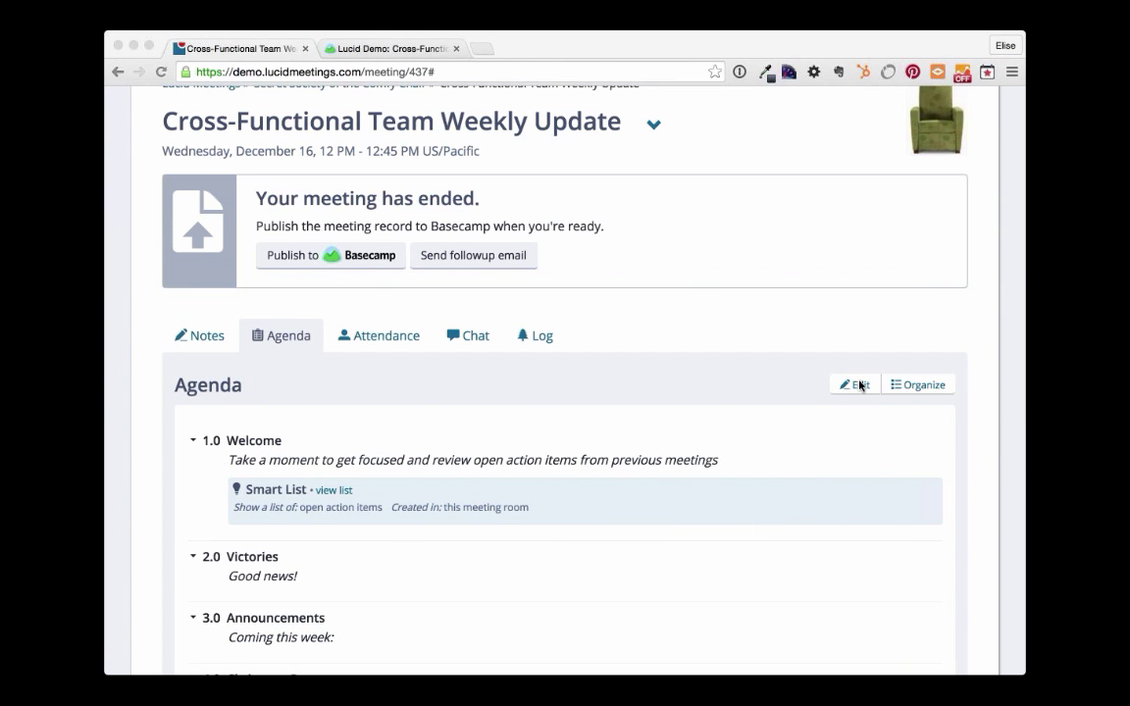
{"action": "left_click", "coordinate": [860, 385]}
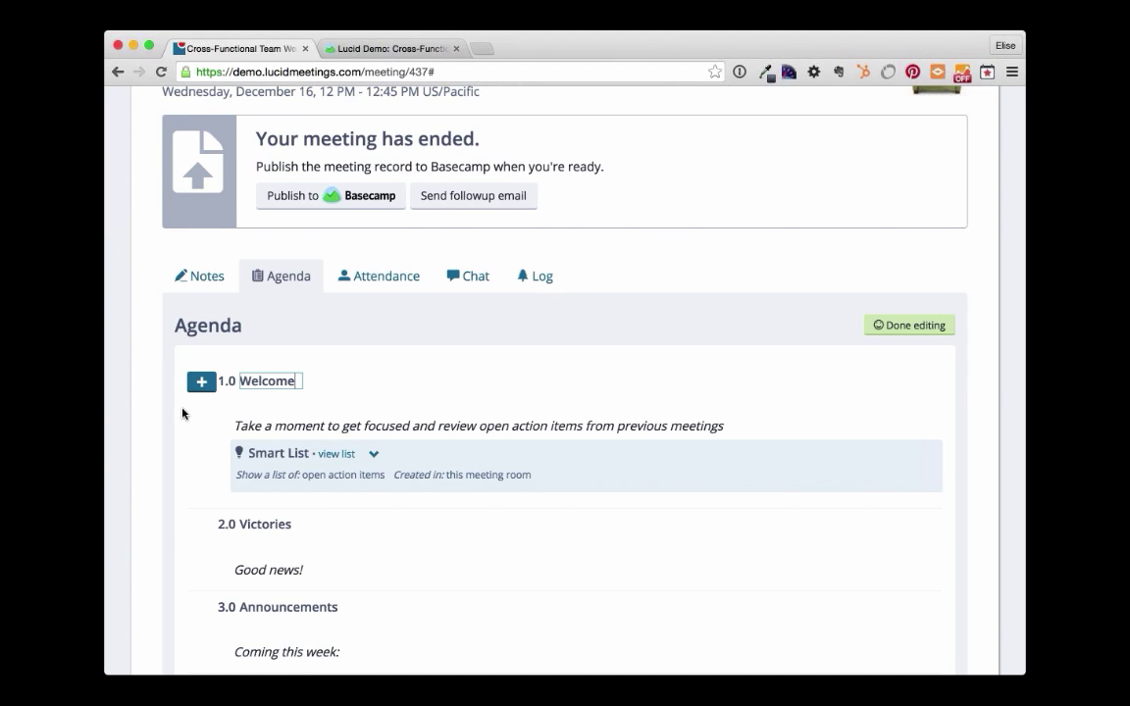
- Start adding a document attachment to the 3.0 Announcements item
{"action": "scroll", "coordinate": [183, 414], "scroll_direction": "down", "scroll_amount": 3}
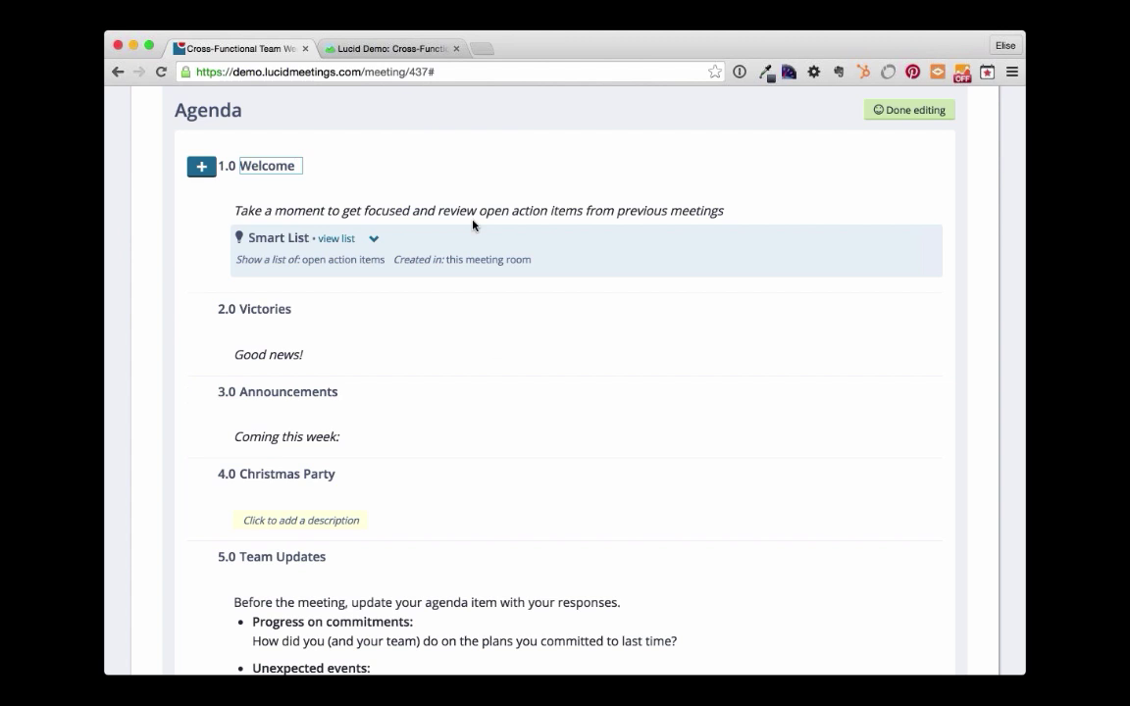
{"action": "left_click", "coordinate": [304, 437]}
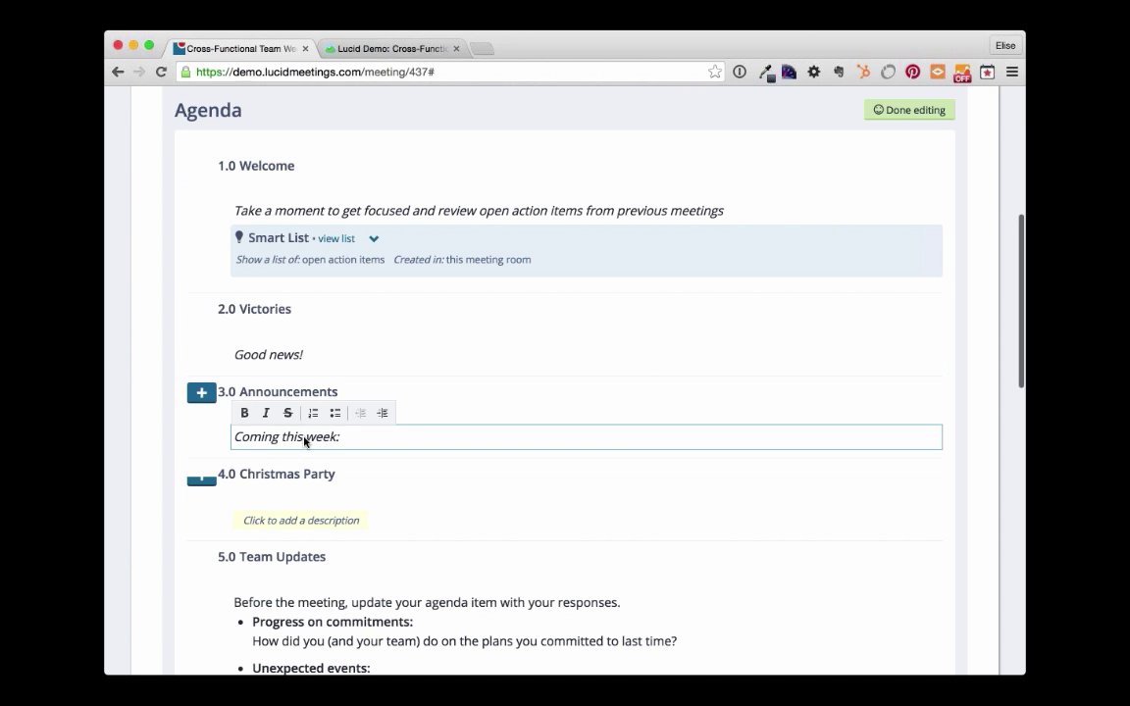
{"action": "left_click", "coordinate": [201, 395]}
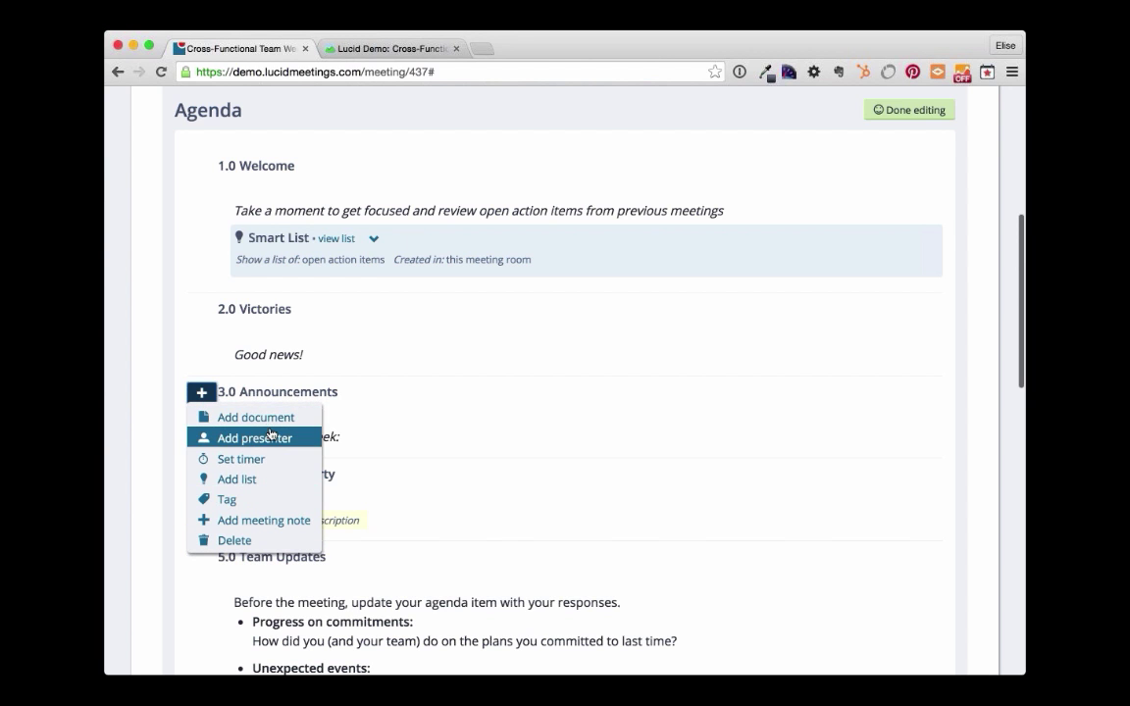
{"action": "left_click", "coordinate": [266, 420]}
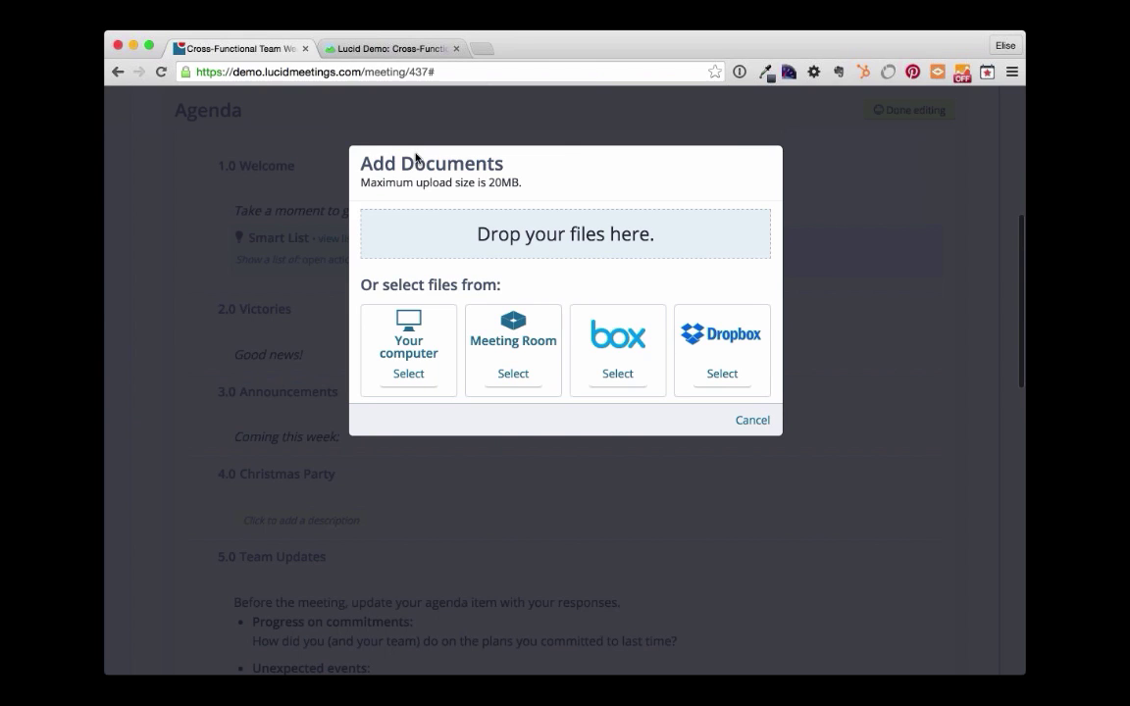
{"action": "left_click", "coordinate": [411, 379]}
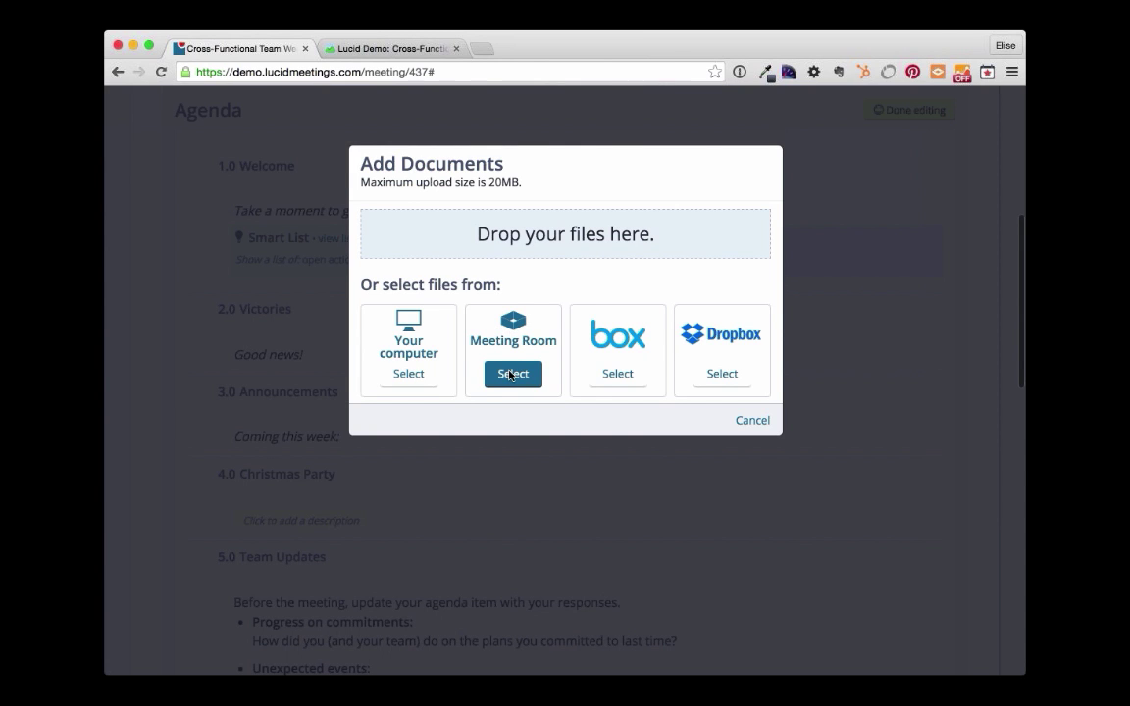
- From Meeting Room, select YMA Camp Packet 2013.pdf, iPhone intro.pdf and the Screen Shot 2014-09-23 image, and save
{"action": "left_click", "coordinate": [510, 375]}
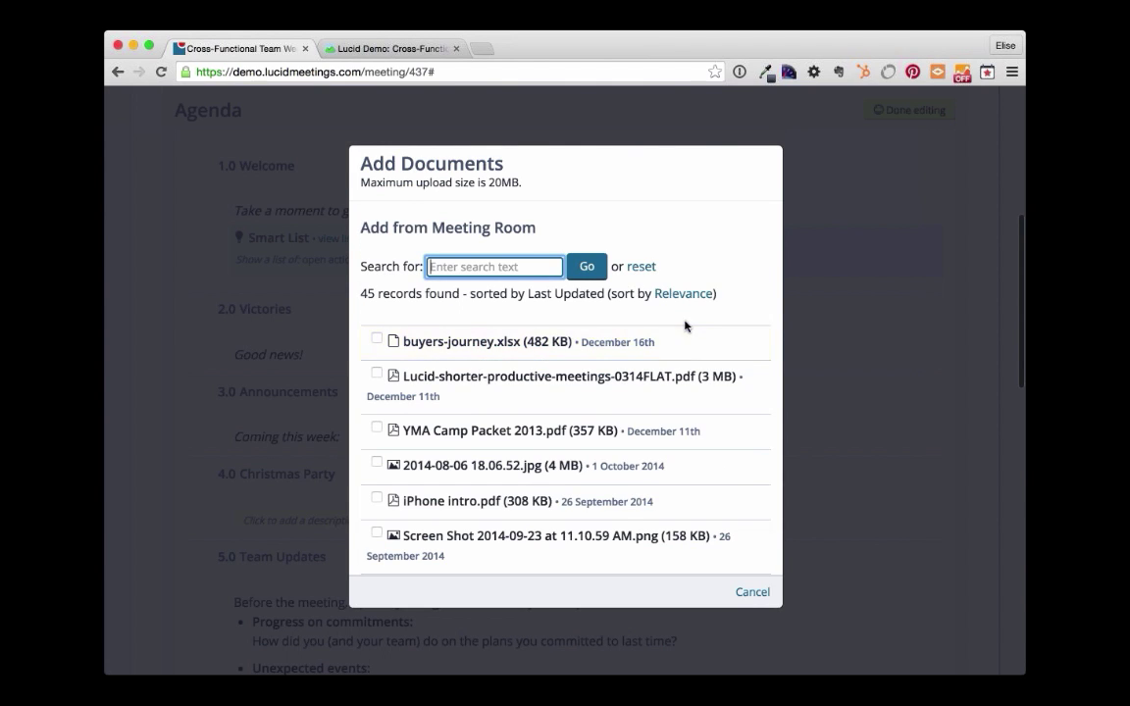
{"action": "scroll", "coordinate": [681, 326], "scroll_direction": "down", "scroll_amount": 1}
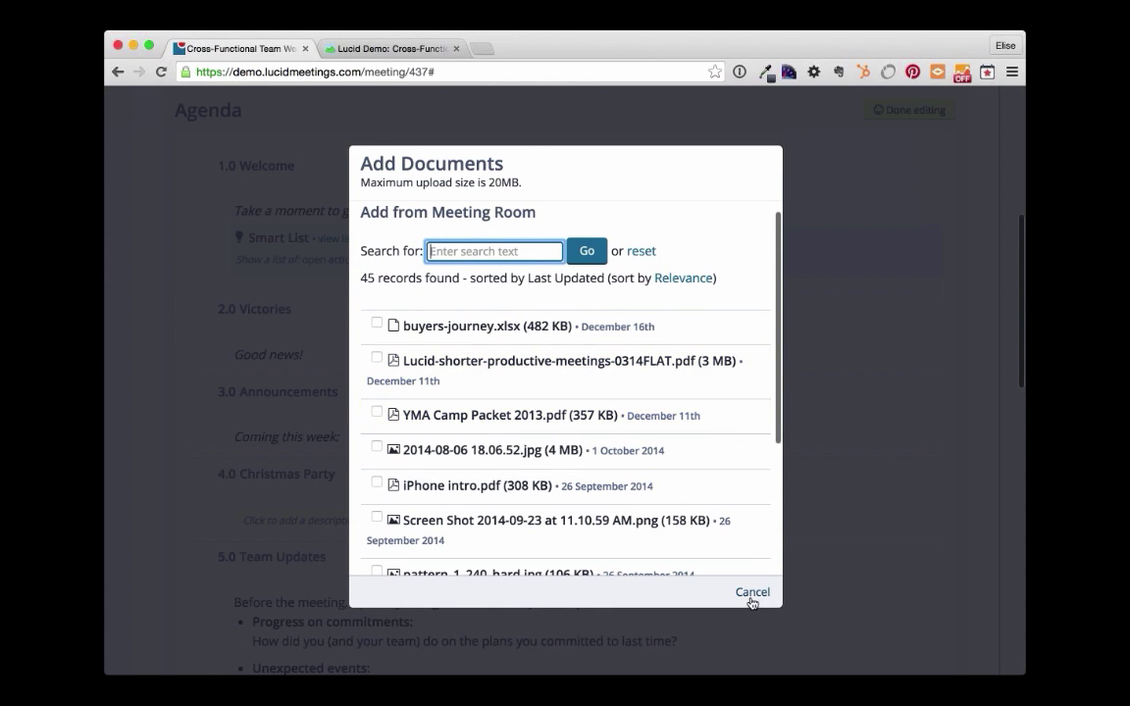
{"action": "left_click", "coordinate": [410, 418]}
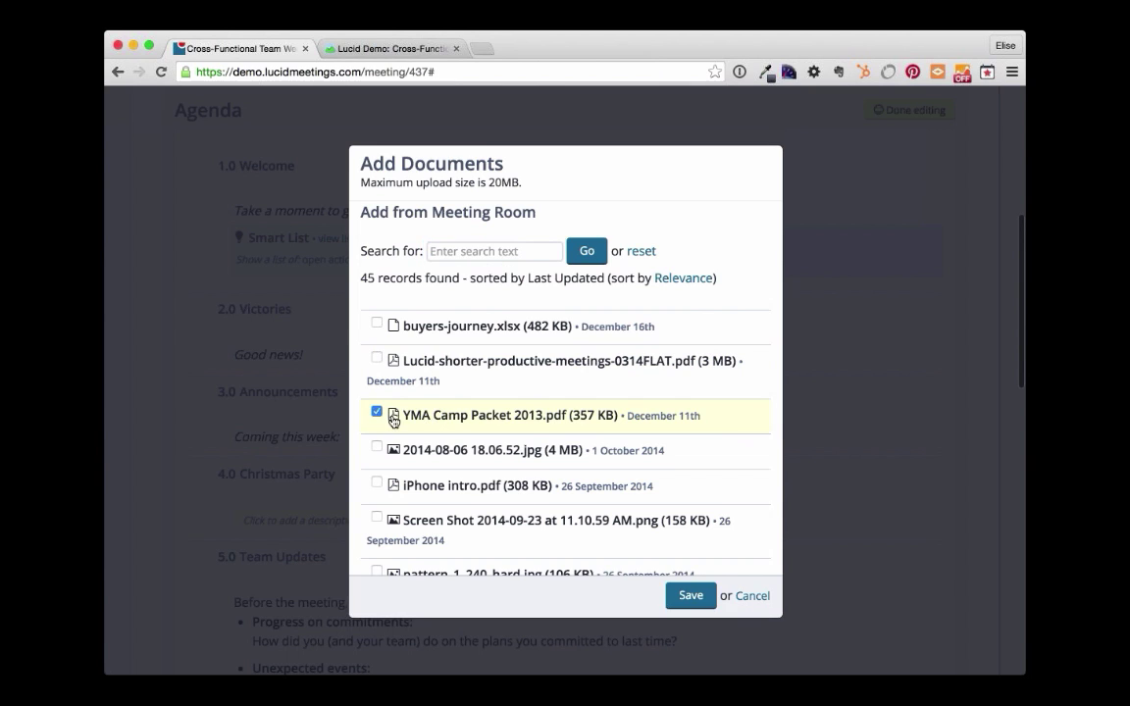
{"action": "left_click", "coordinate": [459, 490]}
{"action": "left_click", "coordinate": [460, 539]}
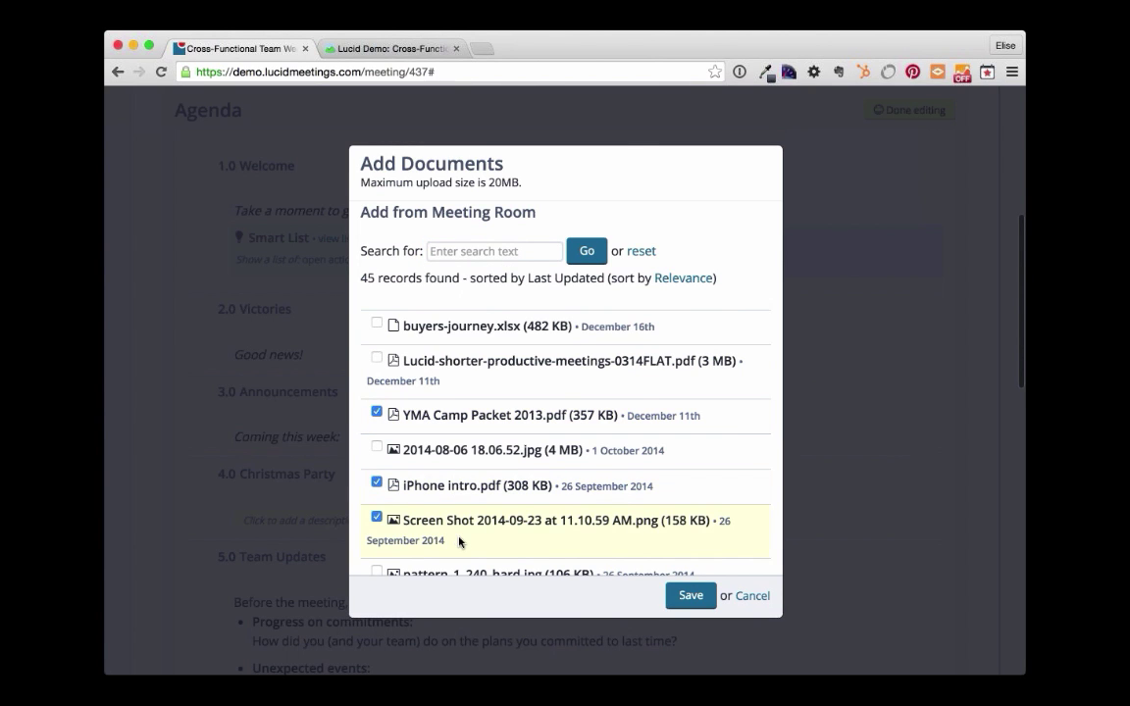
{"action": "left_click", "coordinate": [691, 595]}
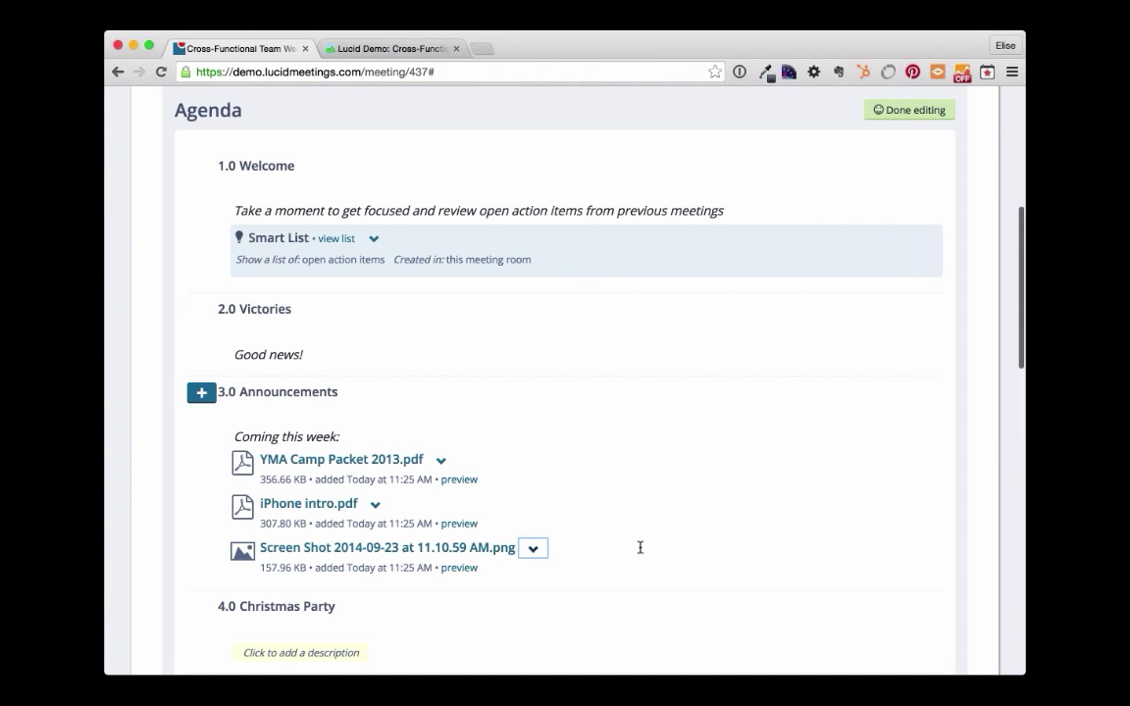
- Check the agenda's new attachments, then finish editing the agenda
{"action": "scroll", "coordinate": [640, 547], "scroll_direction": "down", "scroll_amount": 2}
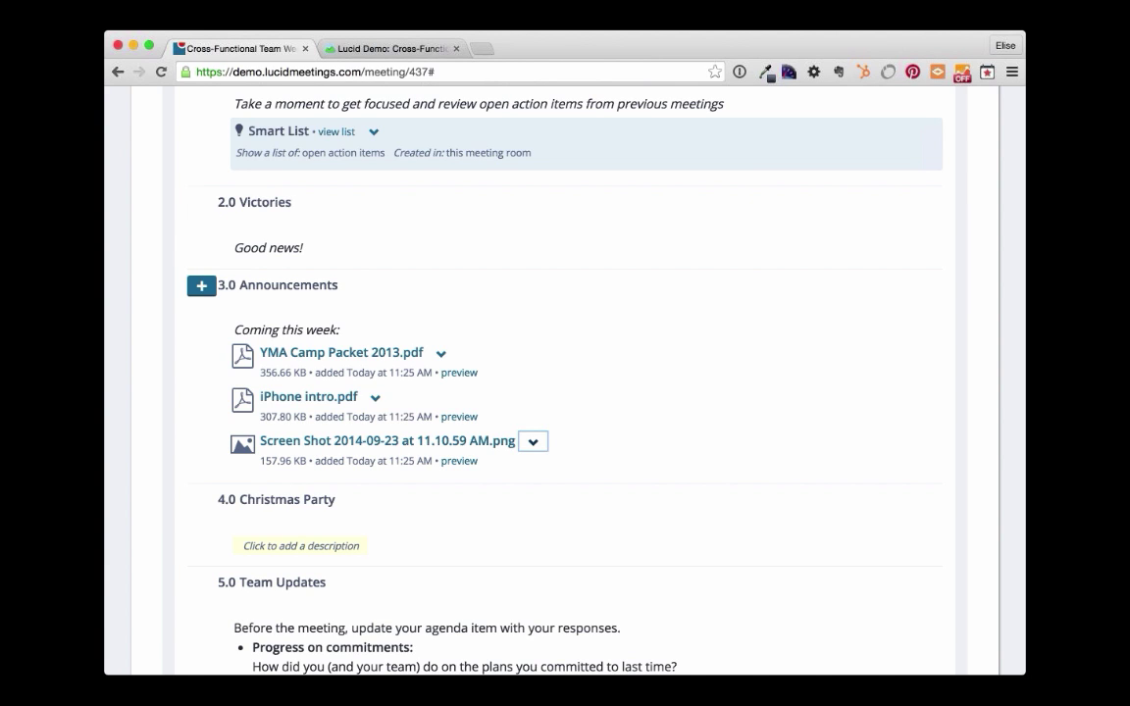
{"action": "left_click", "coordinate": [1025, 345]}
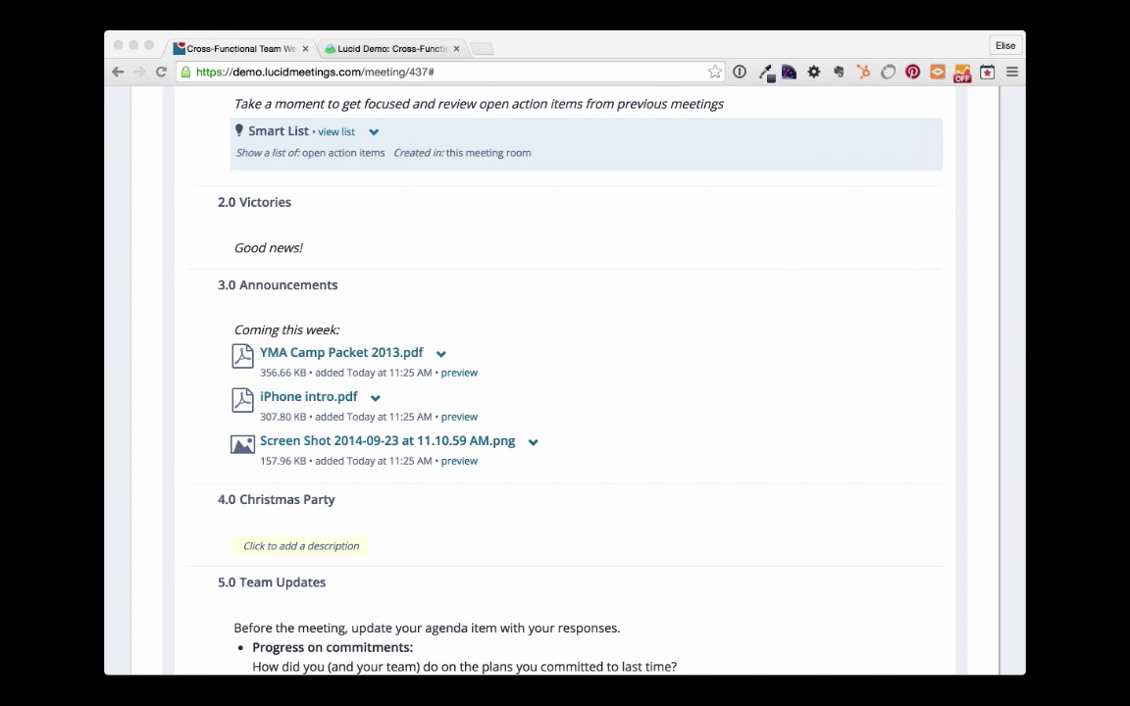
{"action": "left_click", "coordinate": [756, 366]}
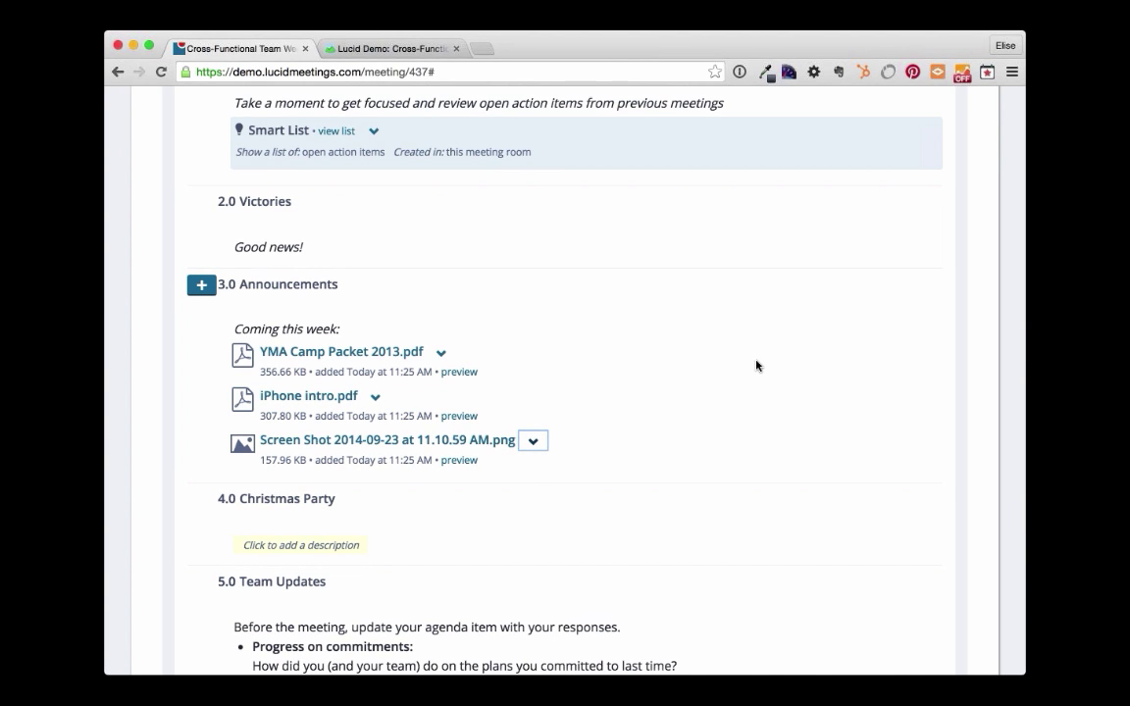
{"action": "scroll", "coordinate": [756, 366], "scroll_direction": "down", "scroll_amount": 3}
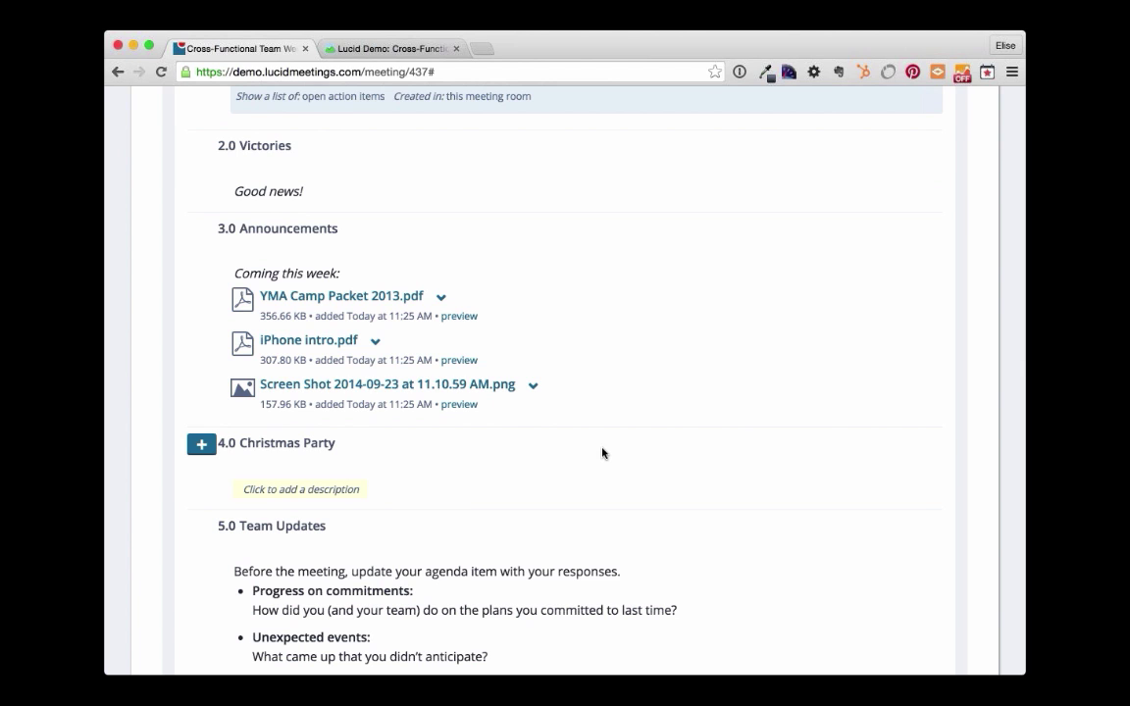
{"action": "scroll", "coordinate": [602, 452], "scroll_direction": "up", "scroll_amount": 10}
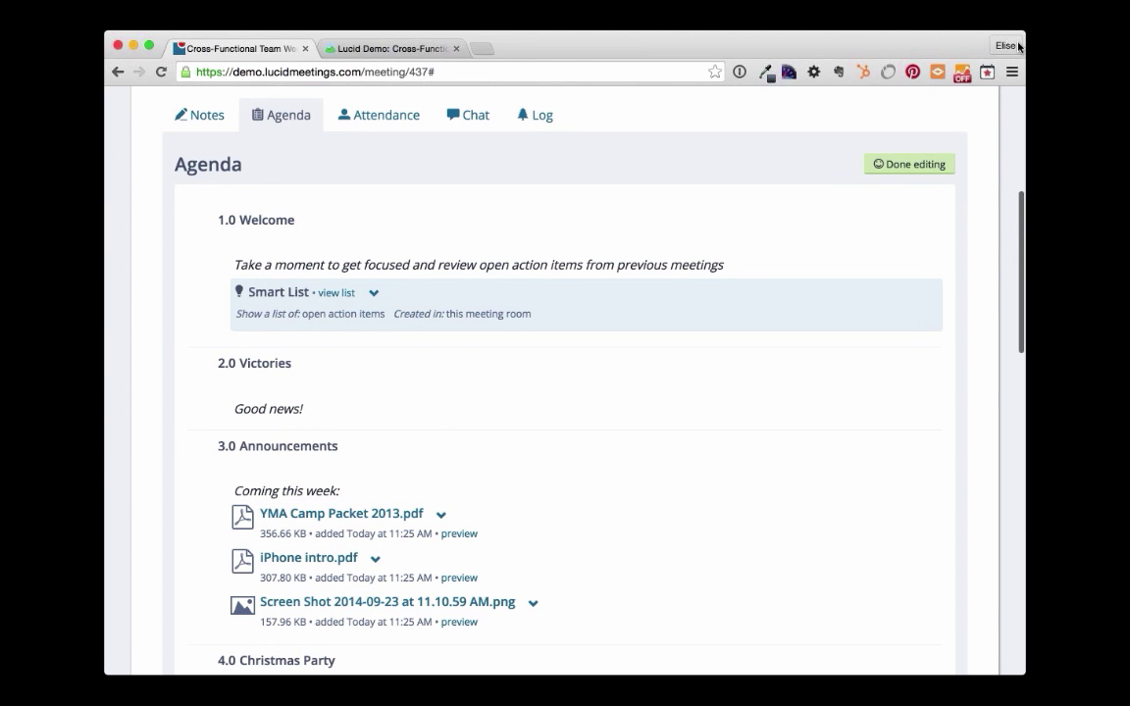
{"action": "left_click", "coordinate": [892, 166]}
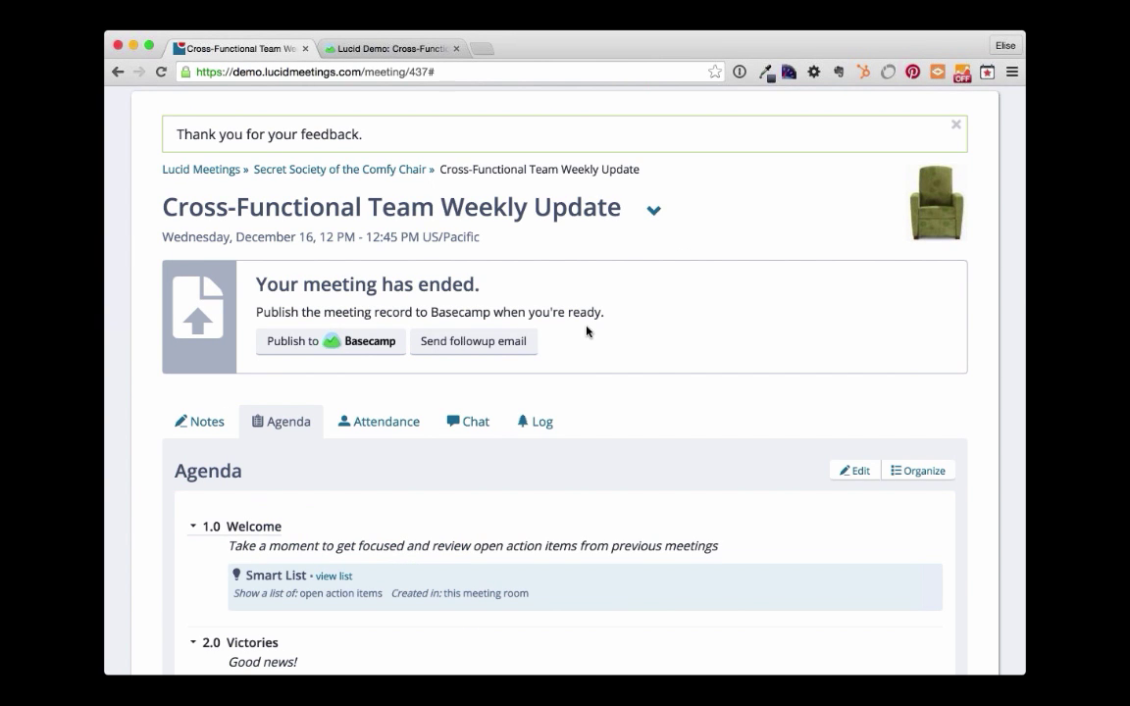
- Go to the Secret Society of the Comfy Chair room, then view the Progress, Plans & Problems template details
{"action": "left_click", "coordinate": [325, 175]}
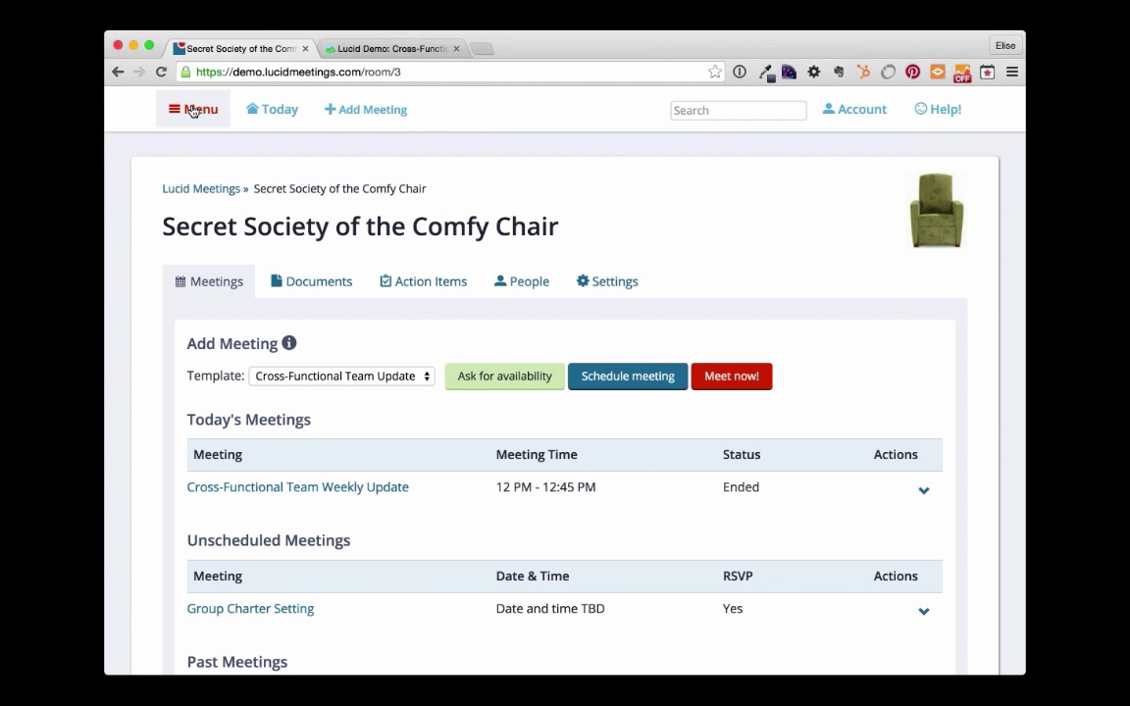
{"action": "left_click", "coordinate": [192, 110]}
{"action": "left_click", "coordinate": [196, 285]}
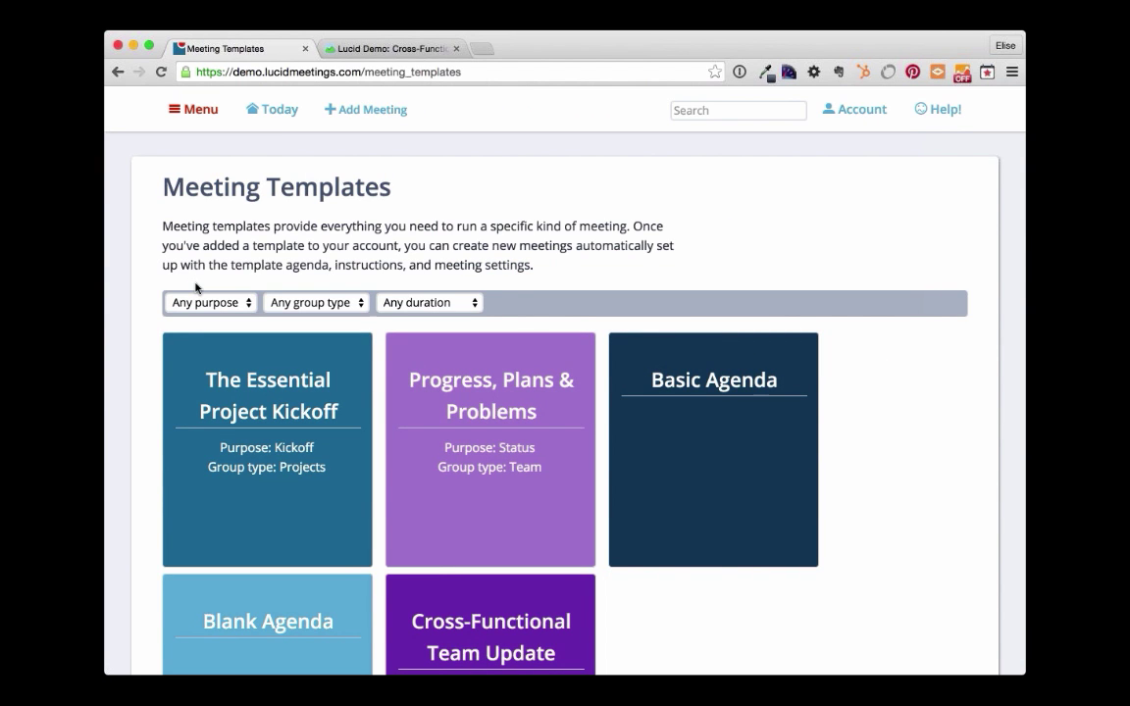
{"action": "left_click", "coordinate": [478, 536]}
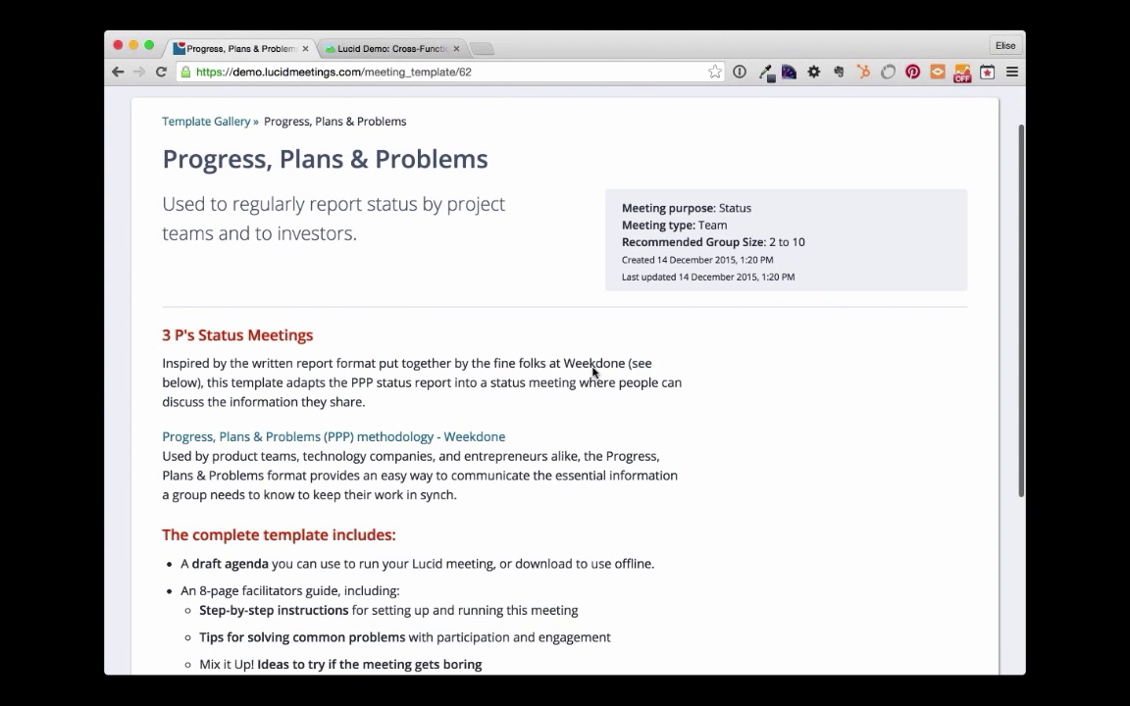
- Start getting the Progress, Plans & Problems template, then cancel without choosing a room
{"action": "scroll", "coordinate": [593, 371], "scroll_direction": "down", "scroll_amount": 5}
{"action": "left_click", "coordinate": [565, 534]}
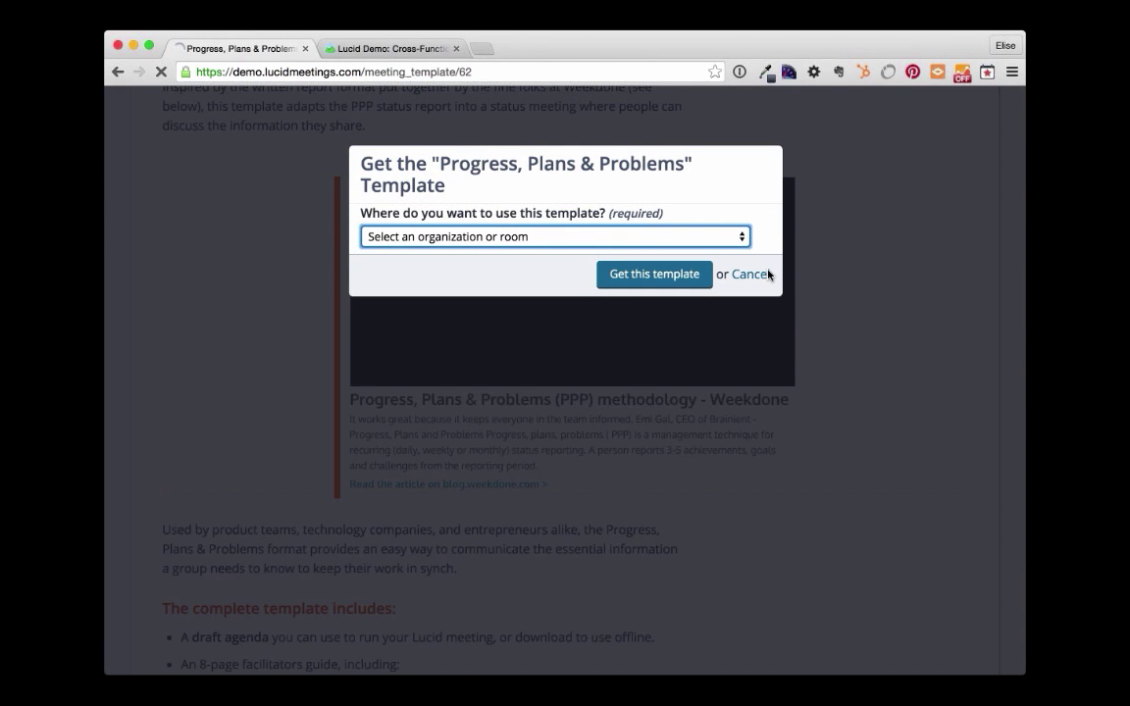
{"action": "scroll", "coordinate": [392, 512], "scroll_direction": "down", "scroll_amount": 4}
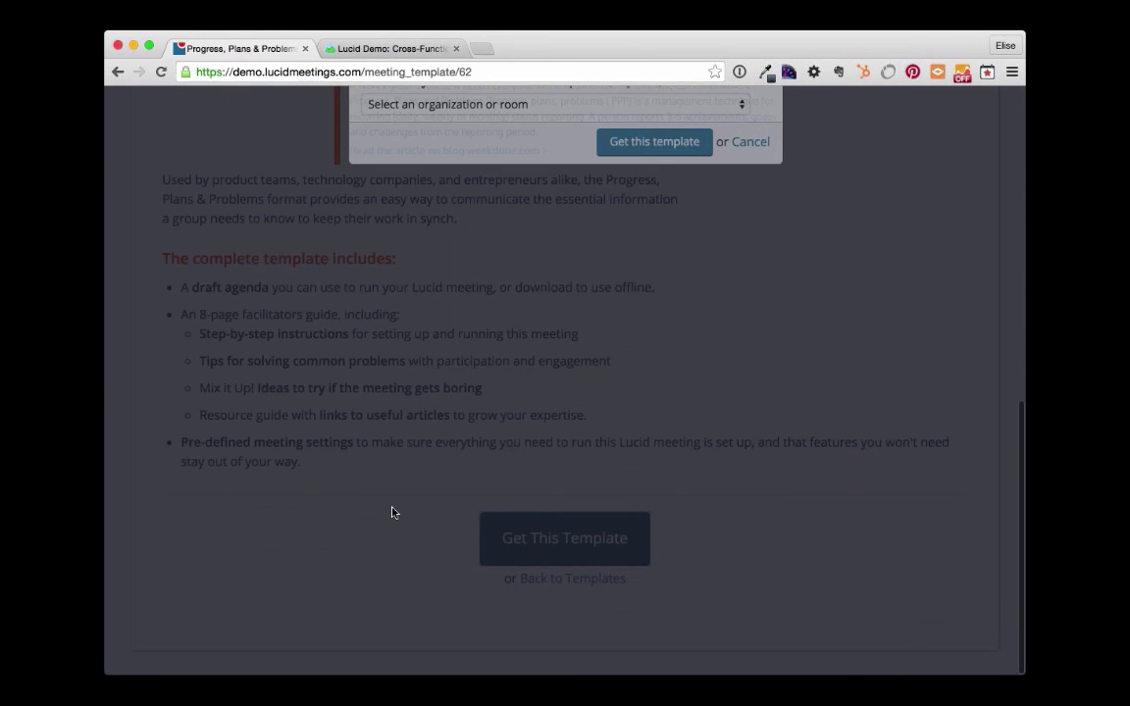
{"action": "left_click", "coordinate": [392, 512]}
{"action": "scroll", "coordinate": [391, 508], "scroll_direction": "up", "scroll_amount": 2}
{"action": "scroll", "coordinate": [391, 508], "scroll_direction": "up", "scroll_amount": 10}
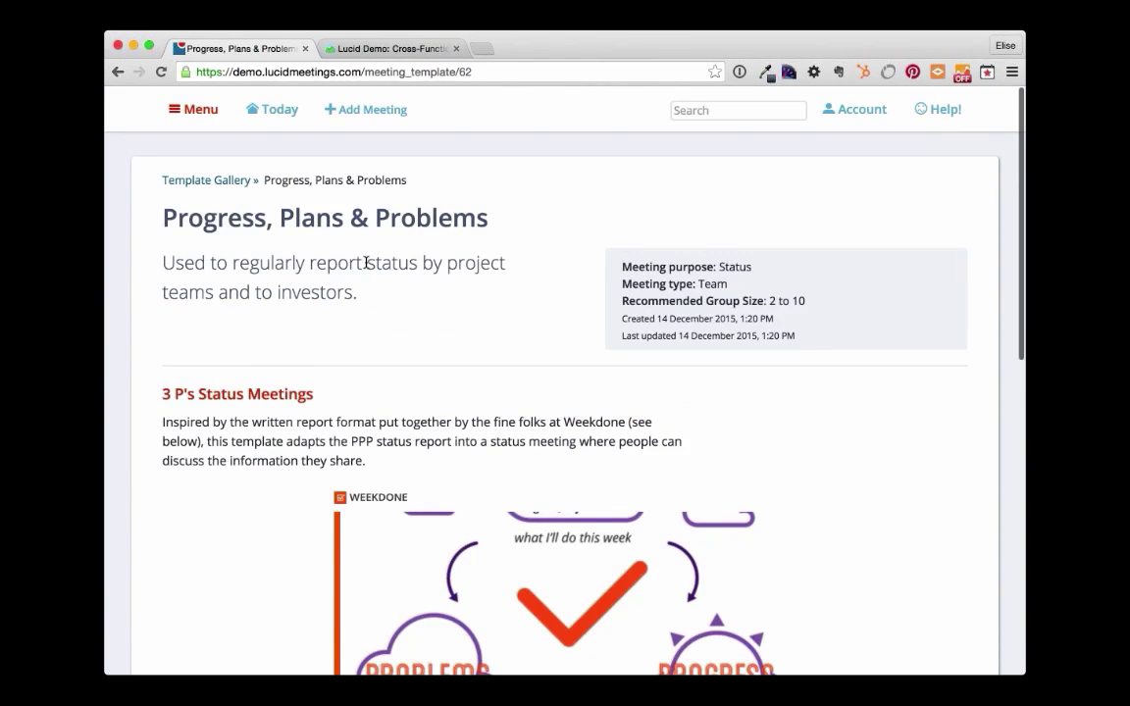
- Open the Secret Society of the Comfy Chair room and scroll through its meetings
{"action": "left_click", "coordinate": [203, 112]}
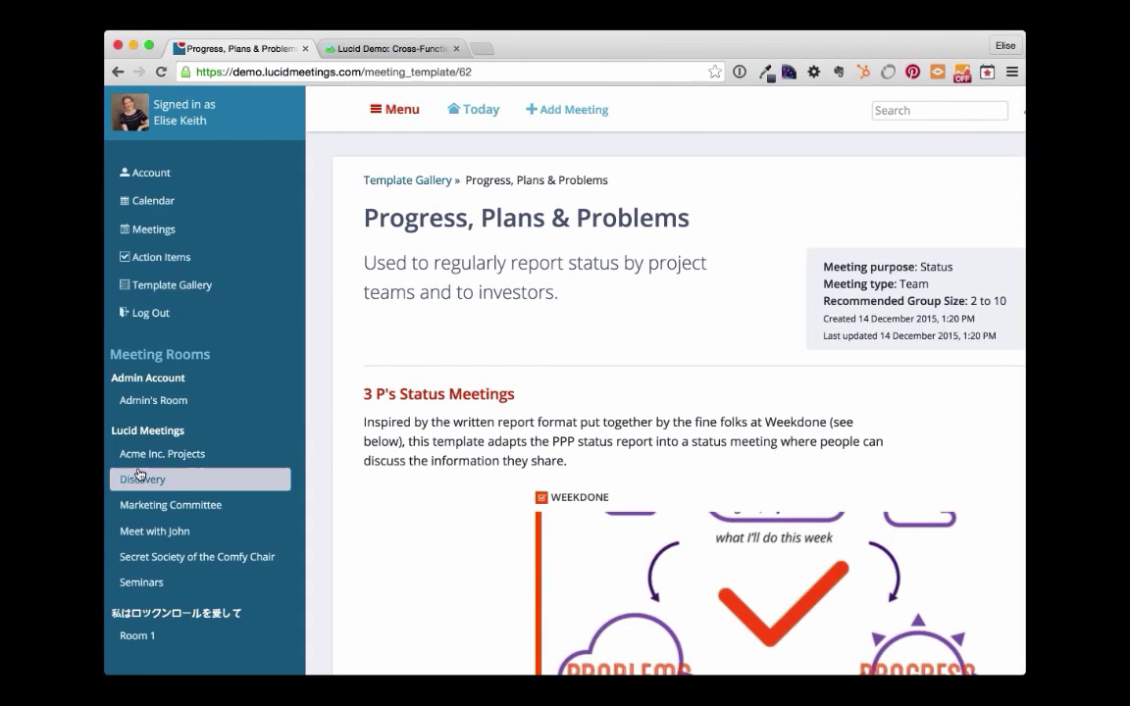
{"action": "left_click", "coordinate": [179, 562]}
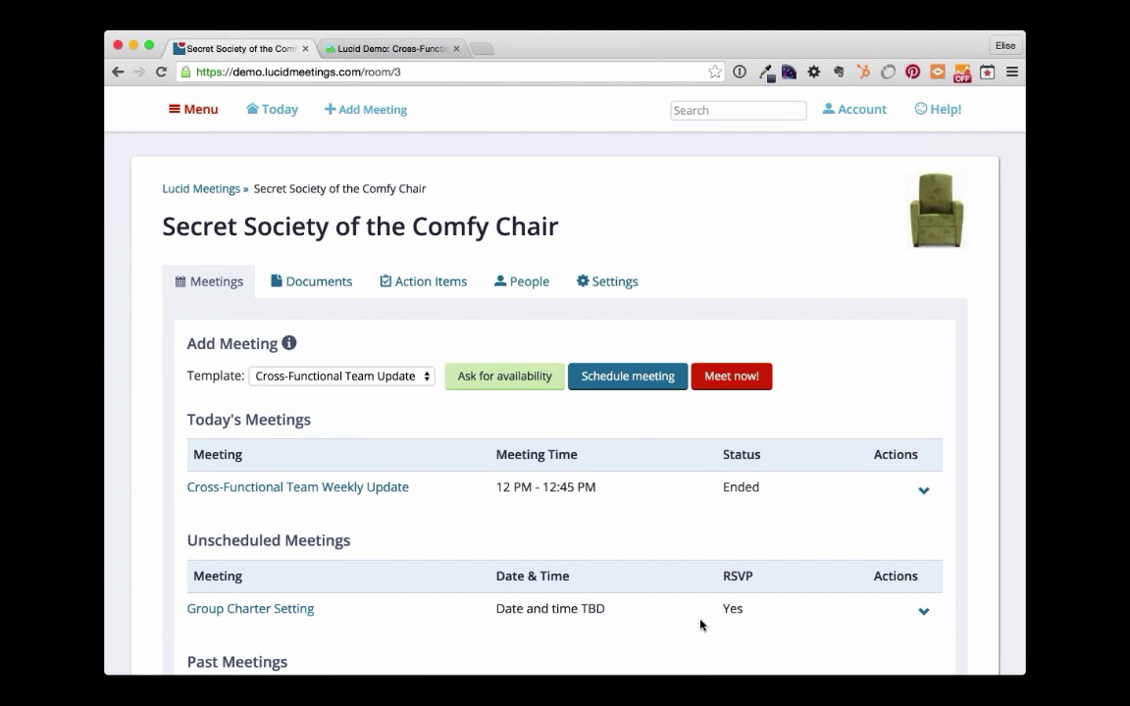
{"action": "scroll", "coordinate": [696, 618], "scroll_direction": "down", "scroll_amount": 2}
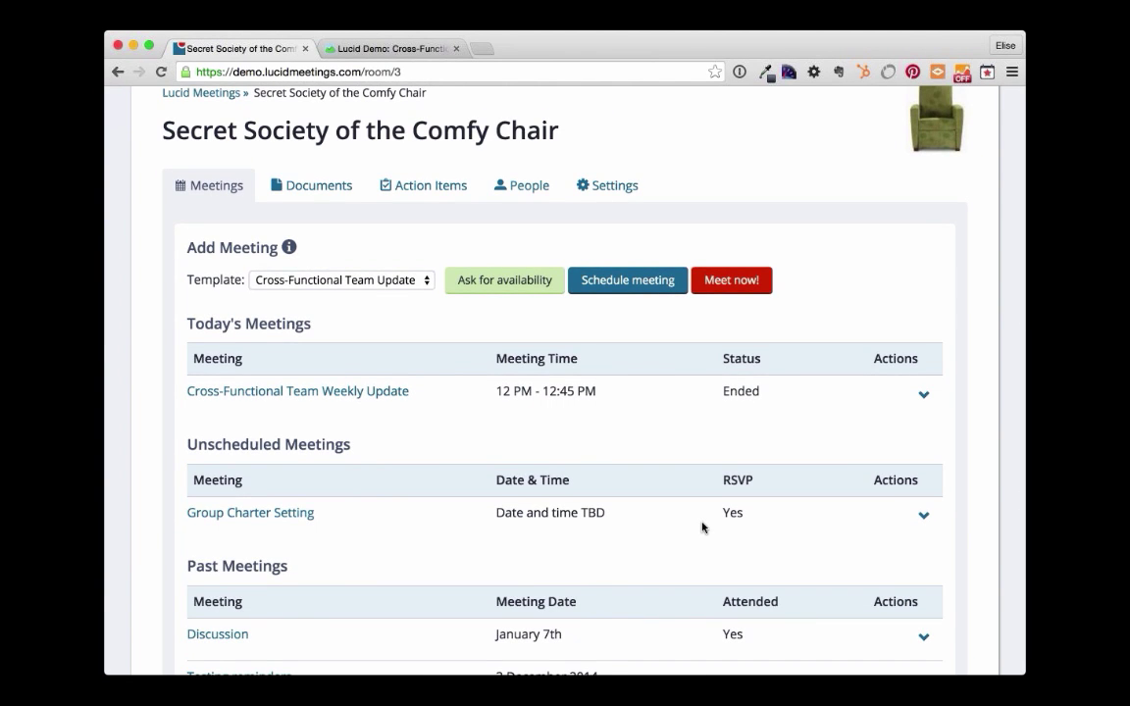
{"action": "scroll", "coordinate": [703, 527], "scroll_direction": "down", "scroll_amount": 3}
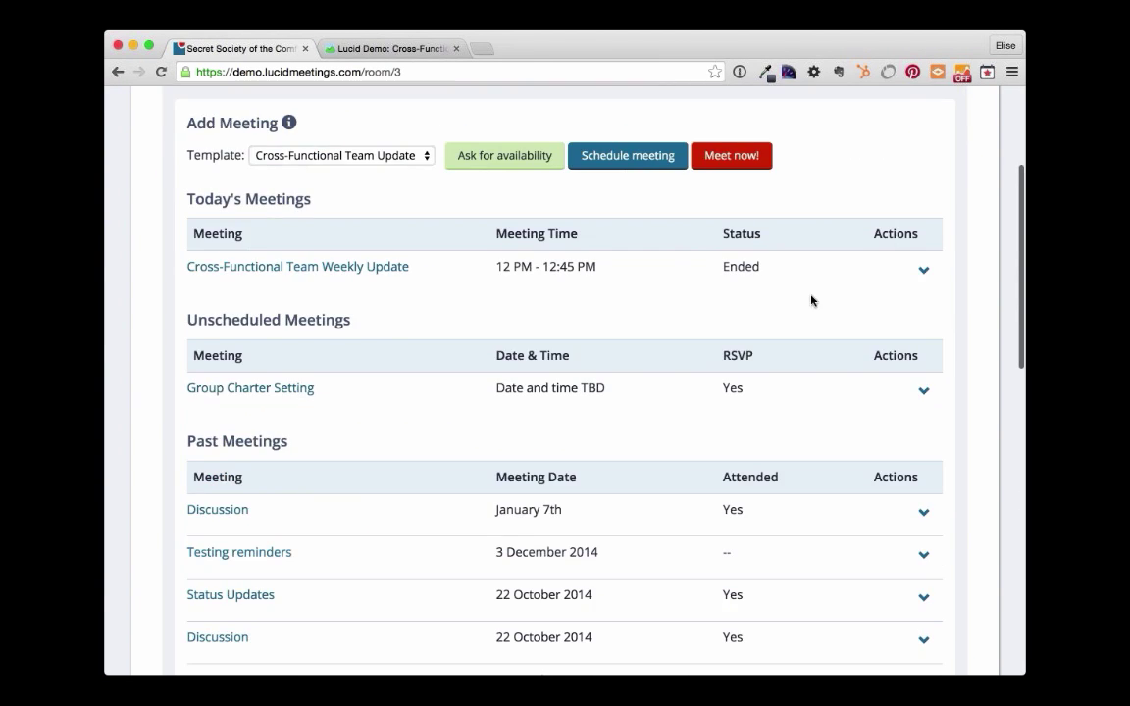
- Open the Actions menus for Group Charter Setting, then Cross-Functional Team Weekly Update
{"action": "left_click", "coordinate": [923, 394]}
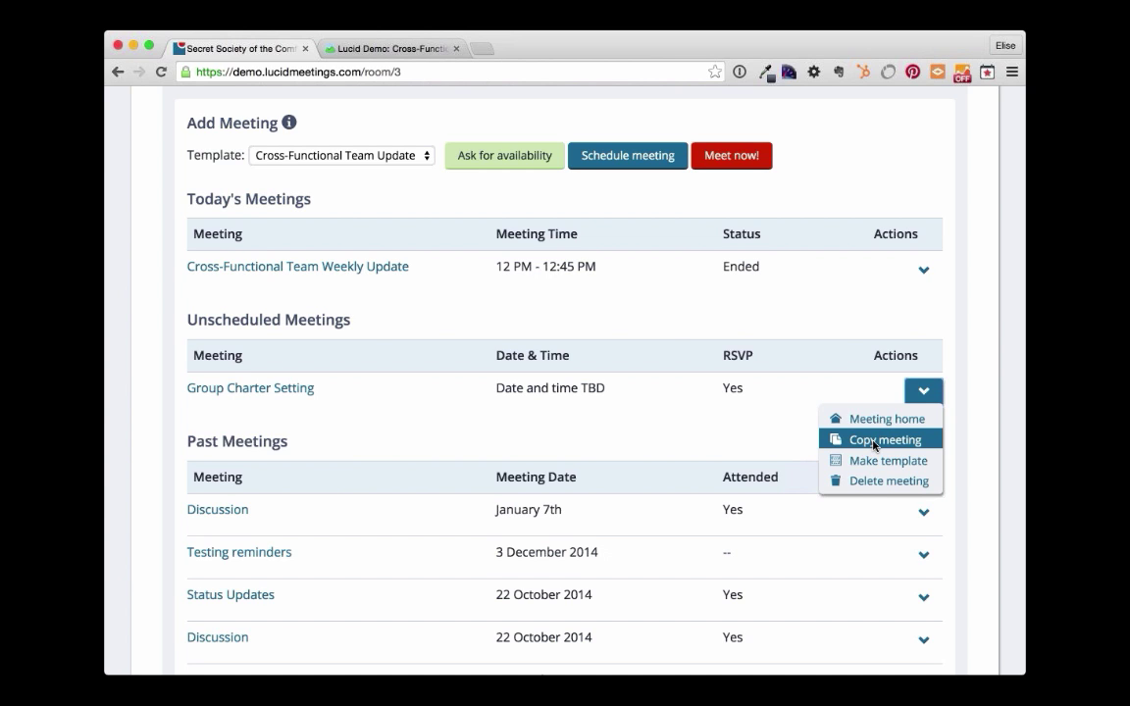
{"action": "left_click", "coordinate": [873, 444]}
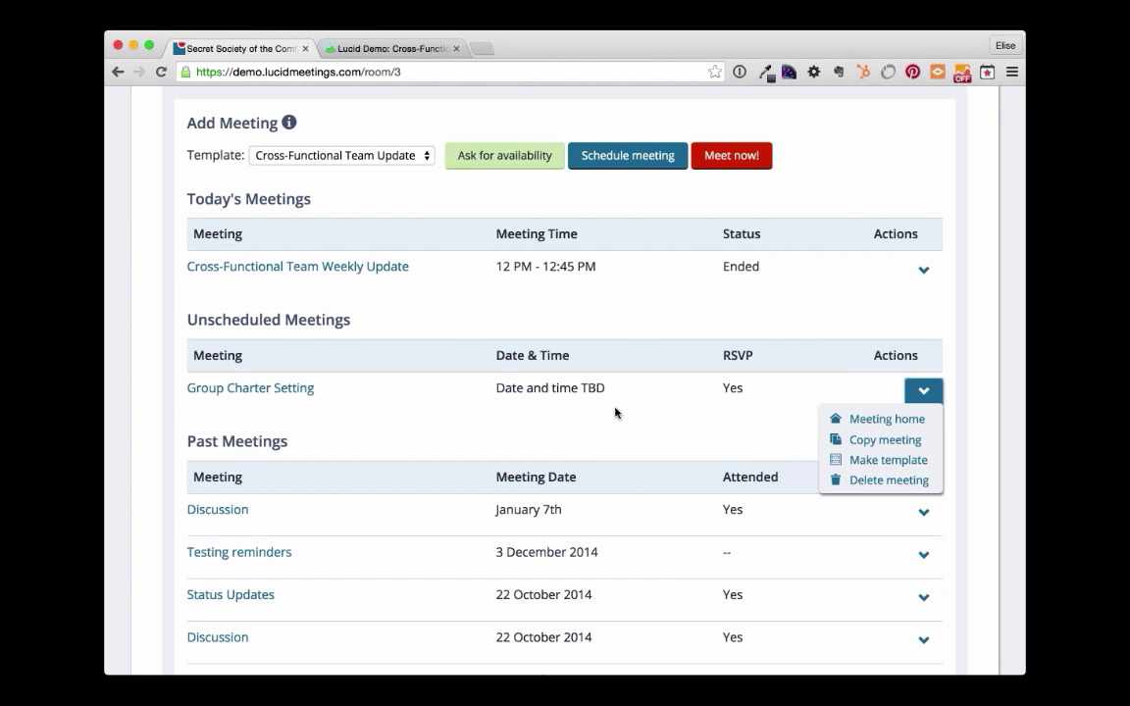
{"action": "left_click", "coordinate": [844, 351]}
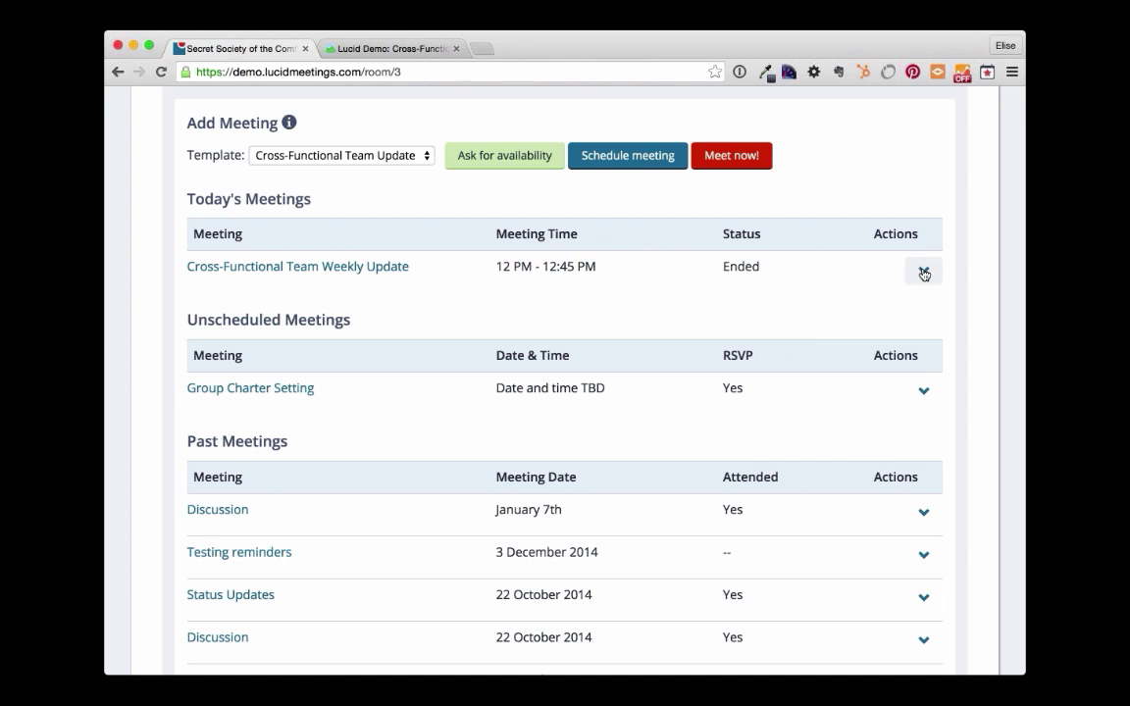
{"action": "left_click", "coordinate": [923, 271]}
- Copy the weekly update as a new meeting on 12/23/2015, 12:00–12:45 PM
{"action": "left_click", "coordinate": [868, 319]}
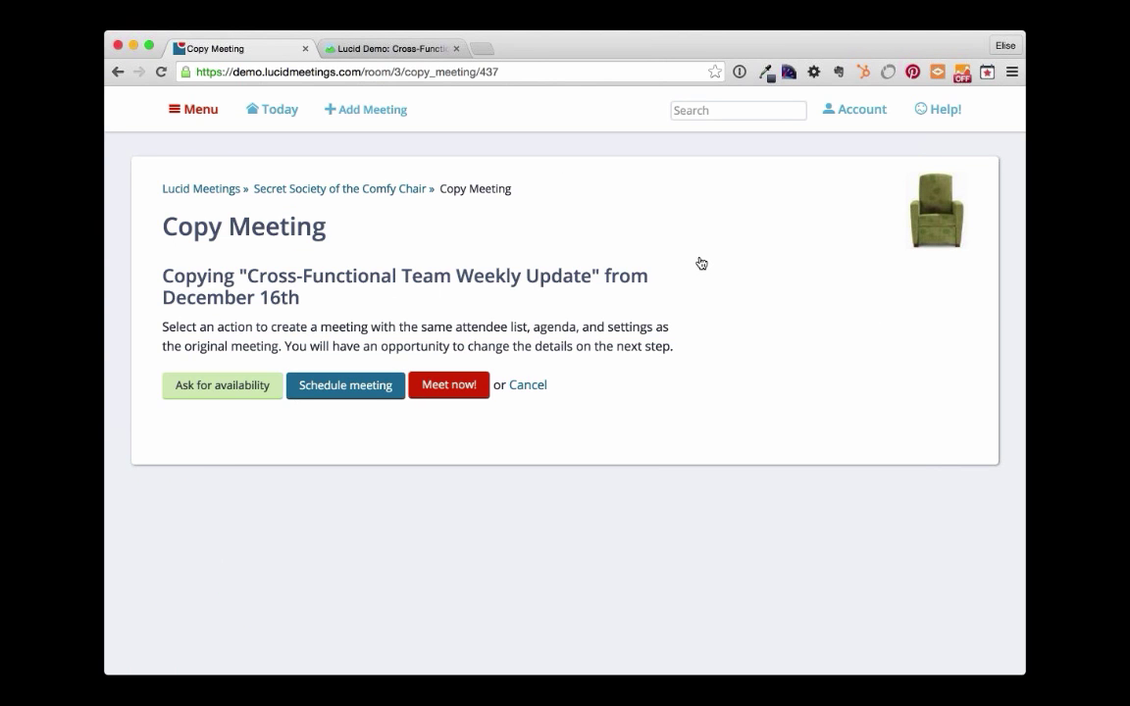
{"action": "left_click", "coordinate": [341, 383]}
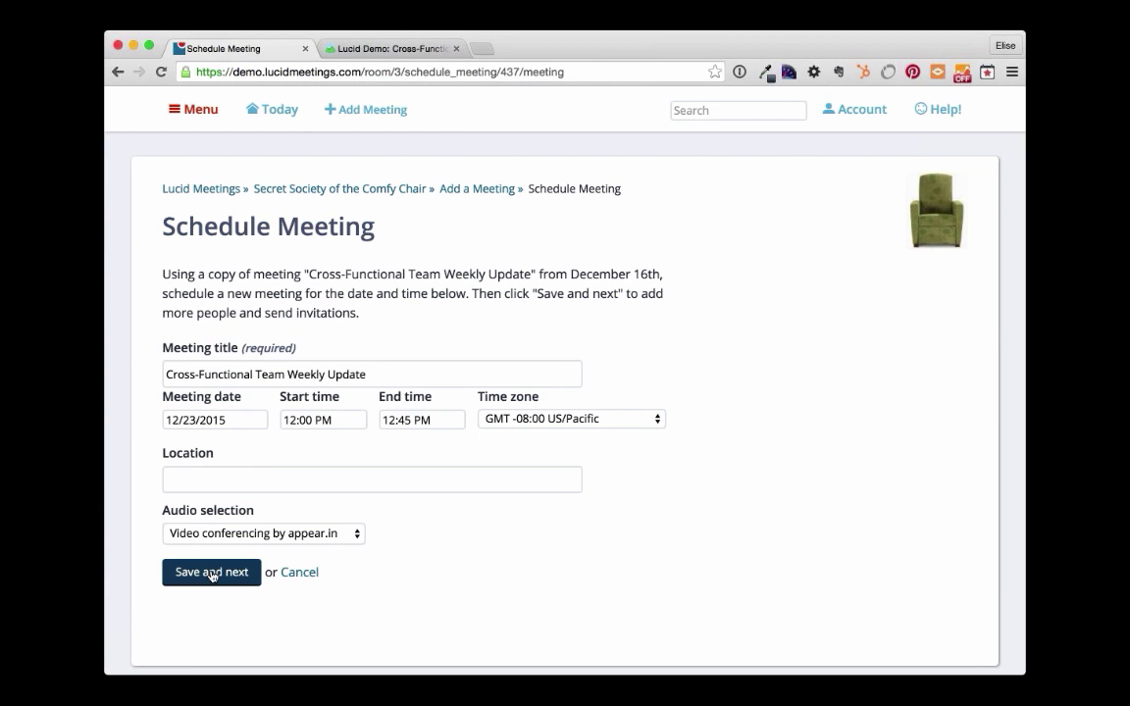
{"action": "left_click", "coordinate": [210, 574]}
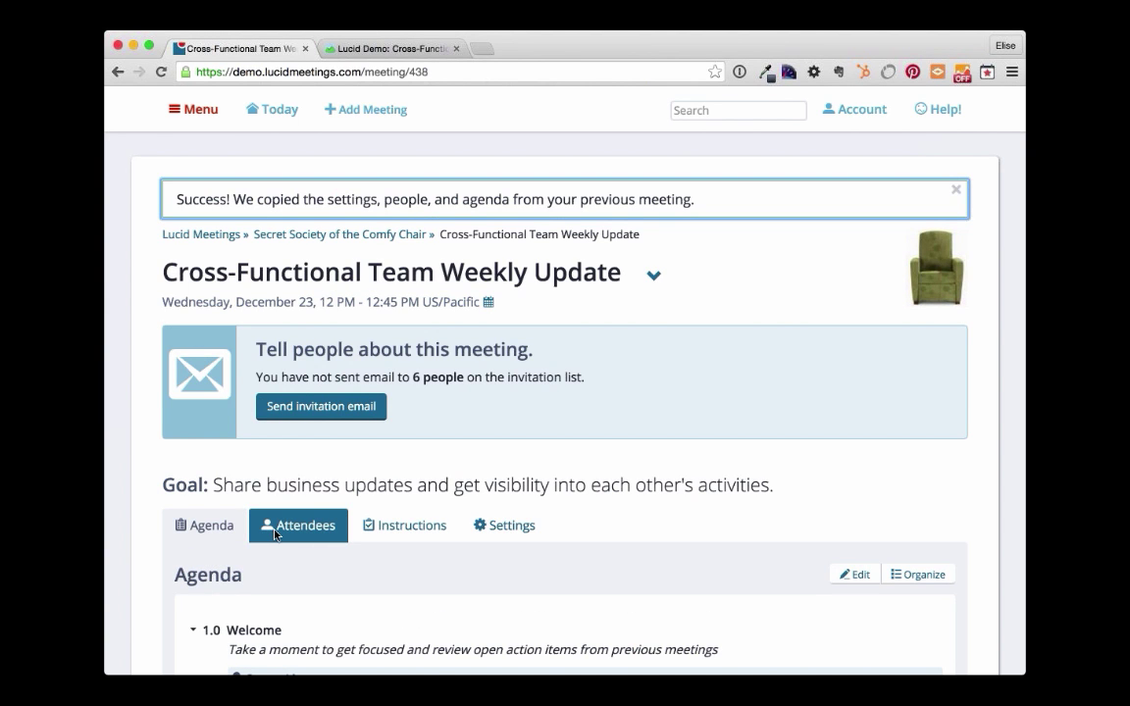
- Review the copied meeting's six attendees, then return to the Secret Society of the Comfy Chair room
{"action": "left_click", "coordinate": [276, 533]}
{"action": "scroll", "coordinate": [665, 456], "scroll_direction": "down", "scroll_amount": 8}
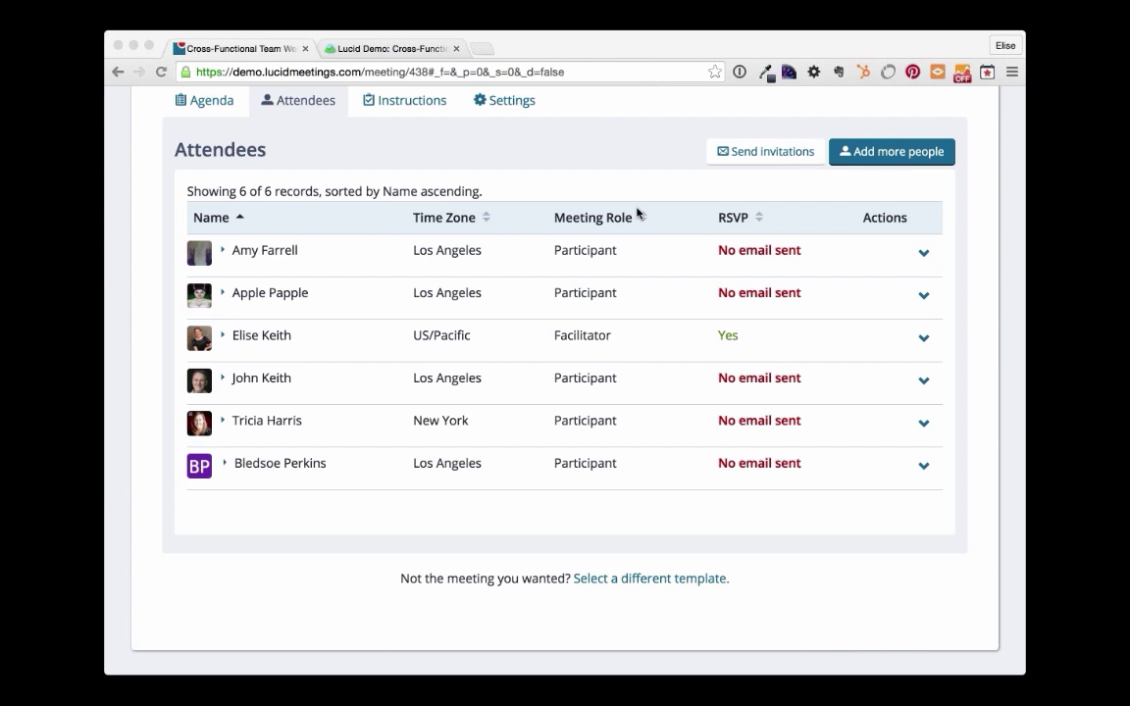
{"action": "left_click", "coordinate": [423, 195]}
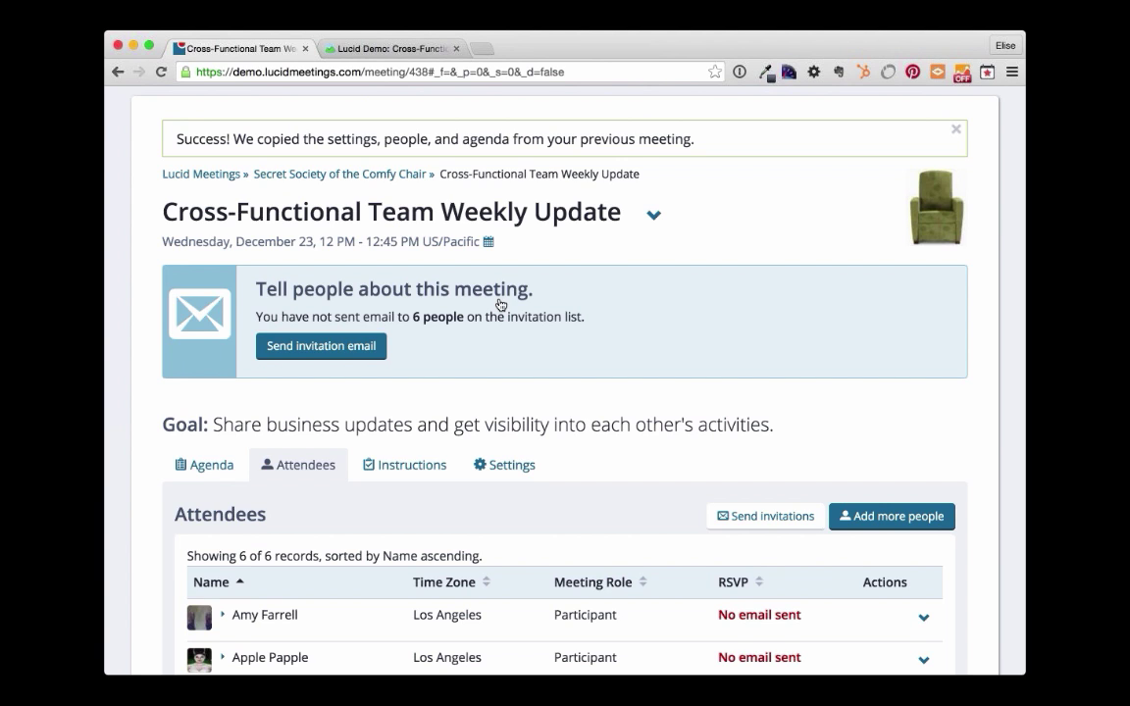
{"action": "left_click", "coordinate": [355, 173]}
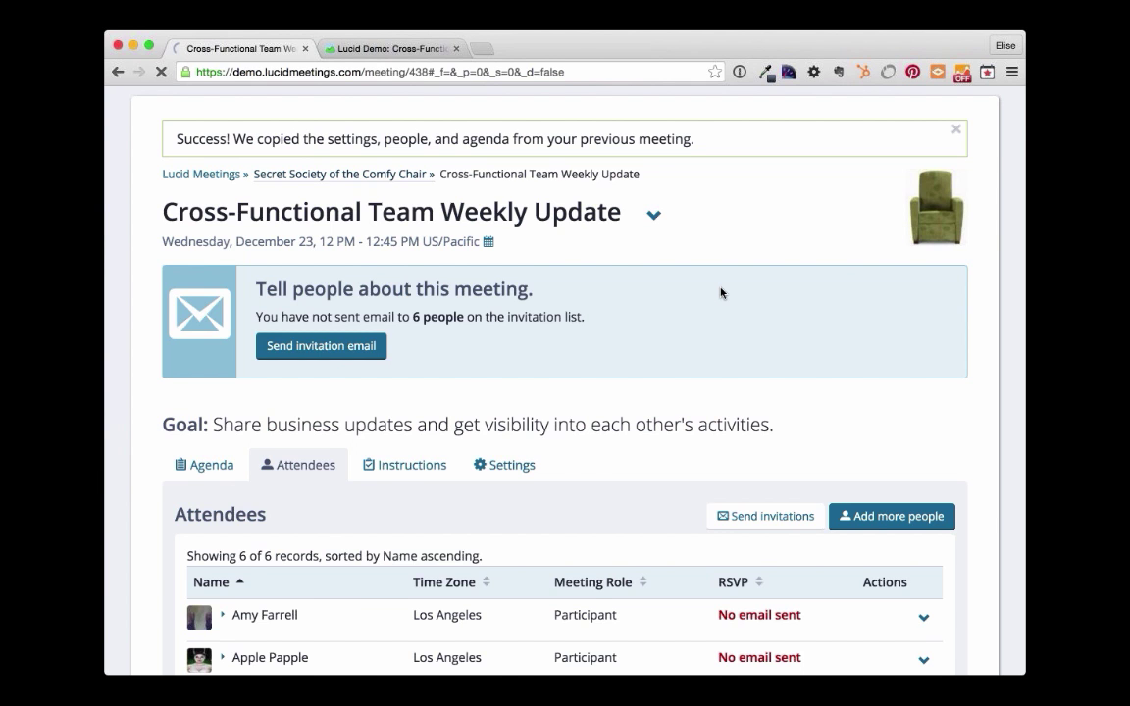
- Open today's ended Cross-Functional Team Weekly Update and scroll through its Log entries
{"action": "scroll", "coordinate": [686, 289], "scroll_direction": "down", "scroll_amount": 4}
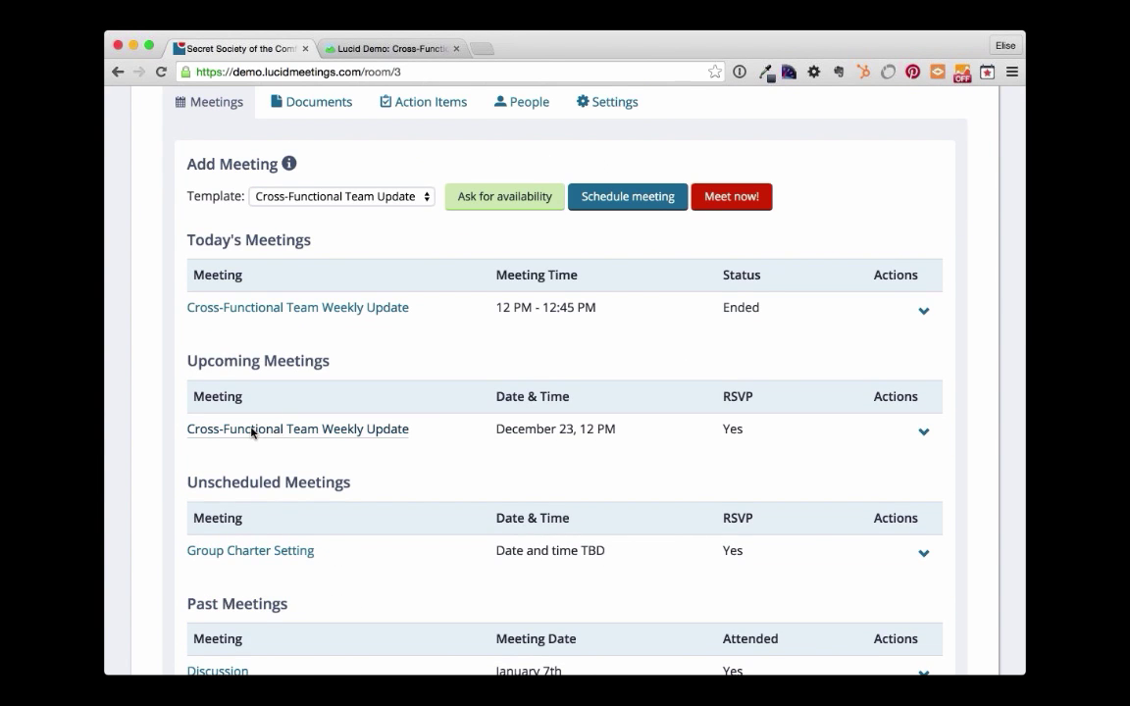
{"action": "left_click", "coordinate": [306, 313]}
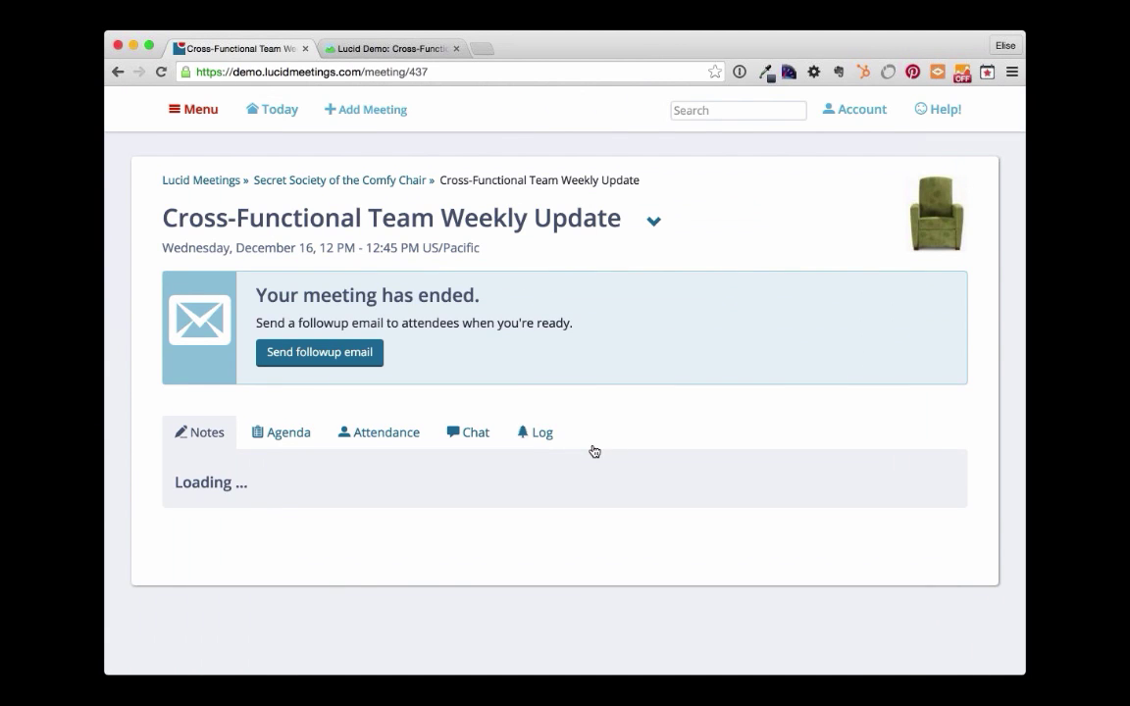
{"action": "left_click", "coordinate": [538, 439]}
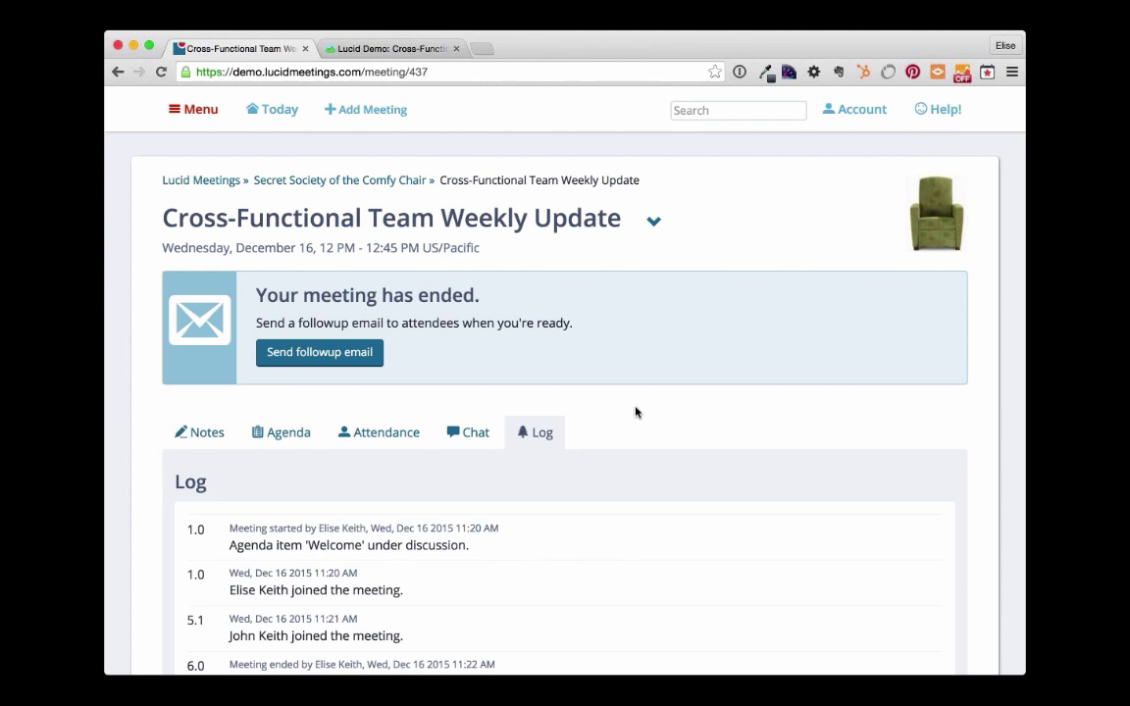
{"action": "scroll", "coordinate": [636, 412], "scroll_direction": "down", "scroll_amount": 3}
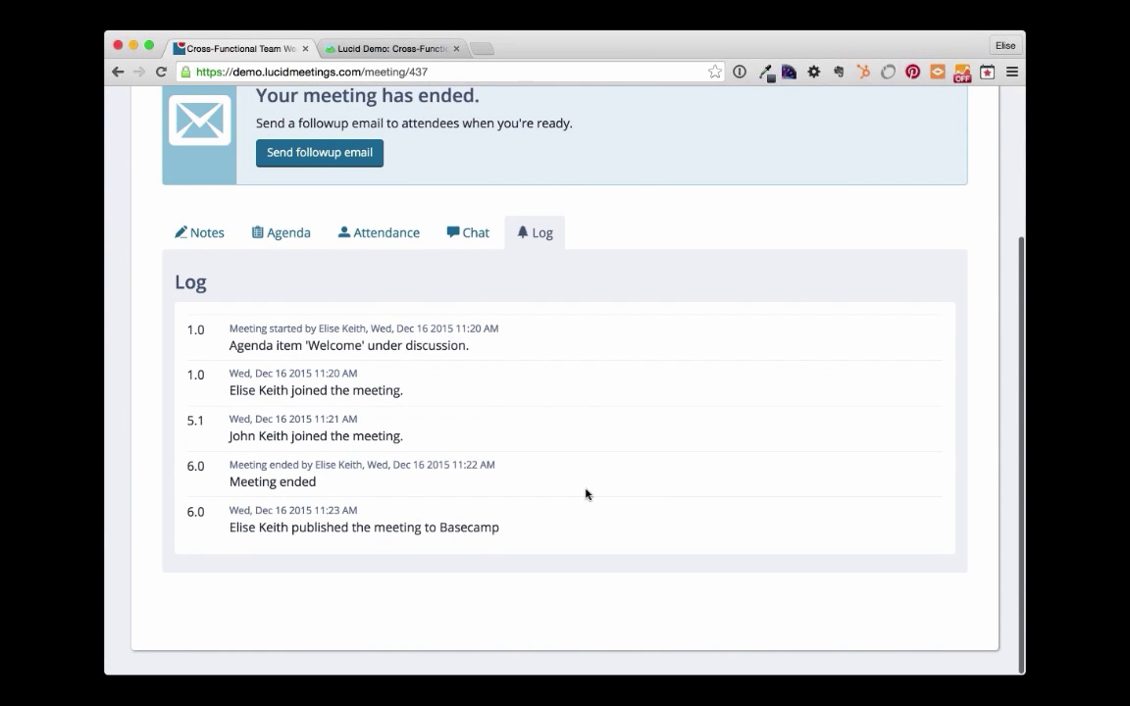
{"action": "scroll", "coordinate": [586, 493], "scroll_direction": "up", "scroll_amount": 3}
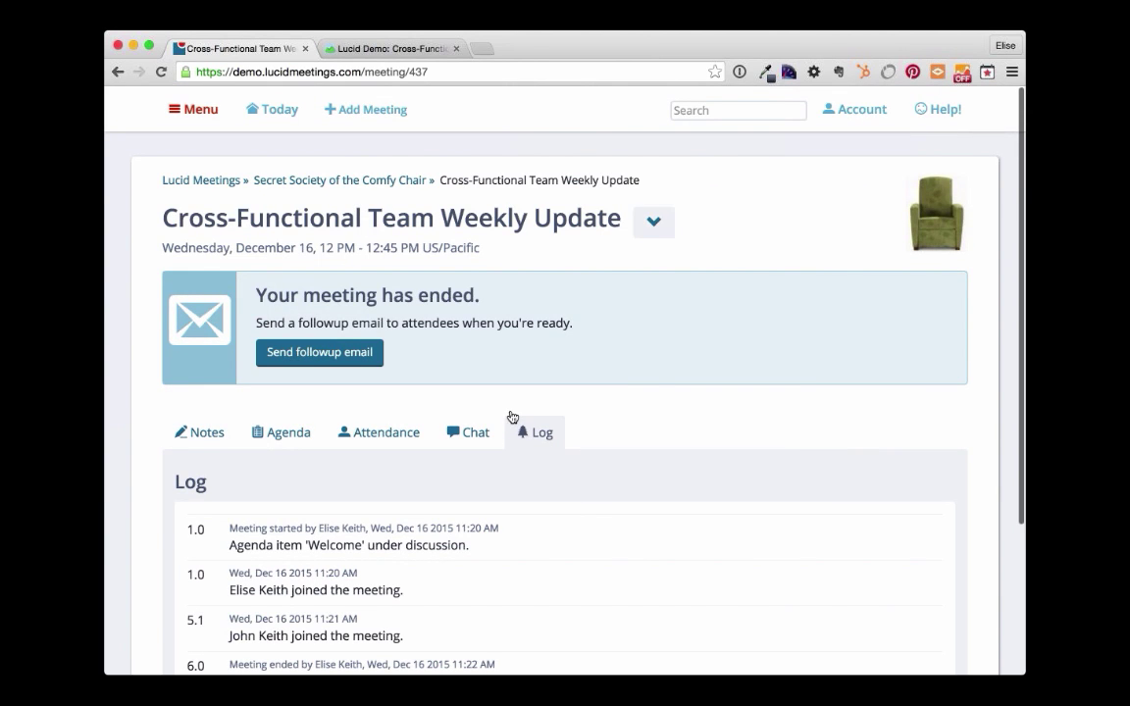
{"action": "left_click", "coordinate": [649, 222]}
- Open View report and scroll through the planned-versus-actual times and attendance timeline
{"action": "left_click", "coordinate": [694, 295]}
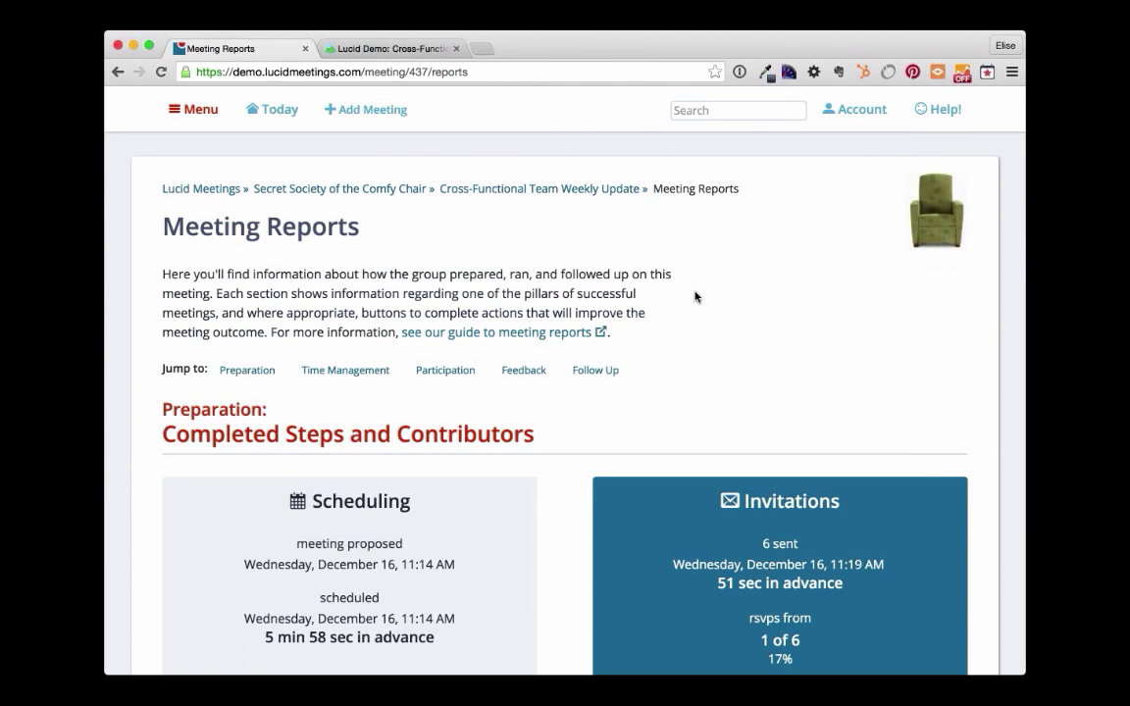
{"action": "scroll", "coordinate": [694, 297], "scroll_direction": "down", "scroll_amount": 10}
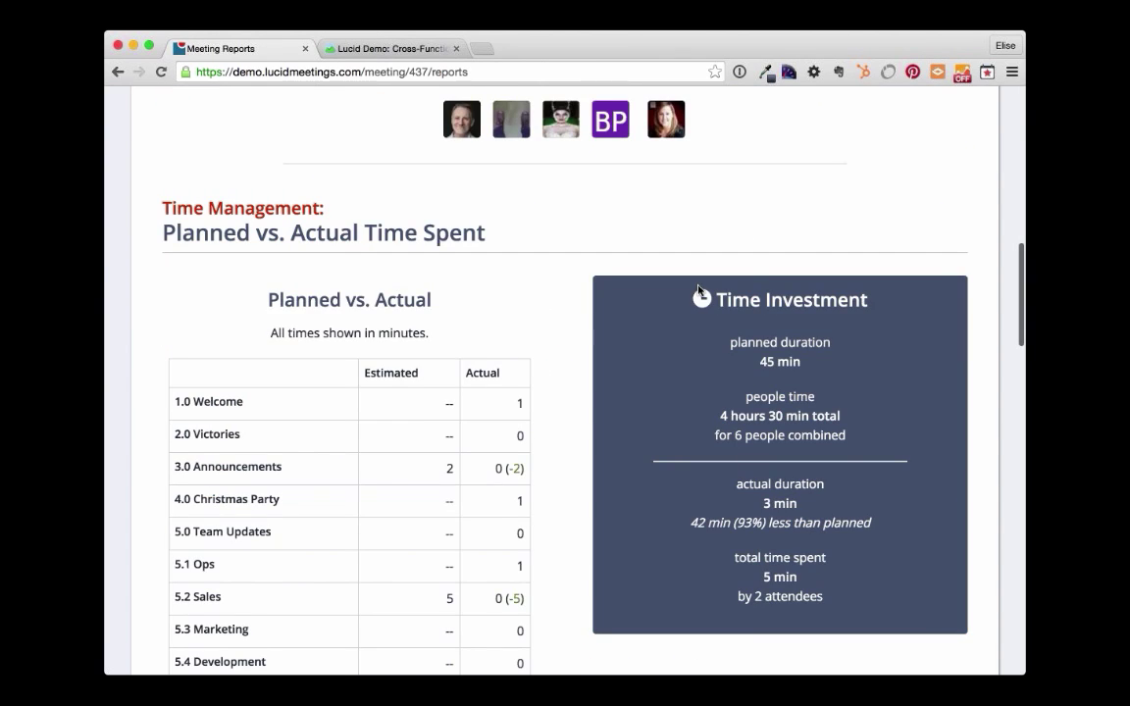
{"action": "scroll", "coordinate": [699, 291], "scroll_direction": "down", "scroll_amount": 4}
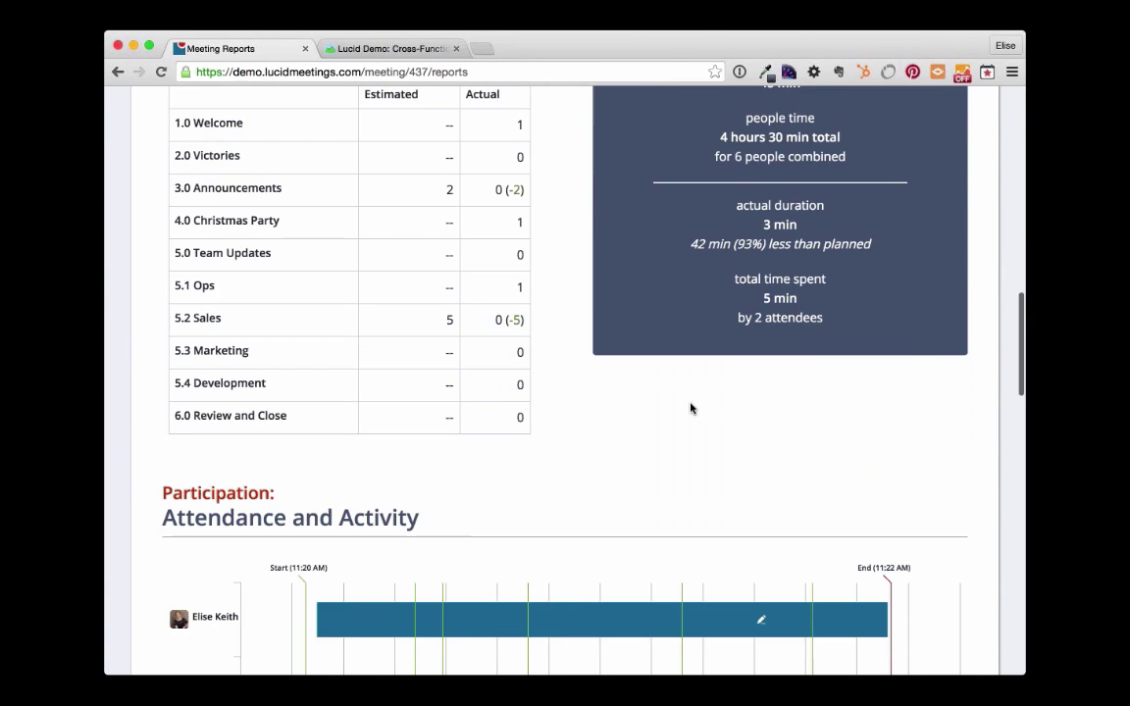
{"action": "scroll", "coordinate": [690, 408], "scroll_direction": "down", "scroll_amount": 1}
{"action": "scroll", "coordinate": [690, 409], "scroll_direction": "down", "scroll_amount": 2}
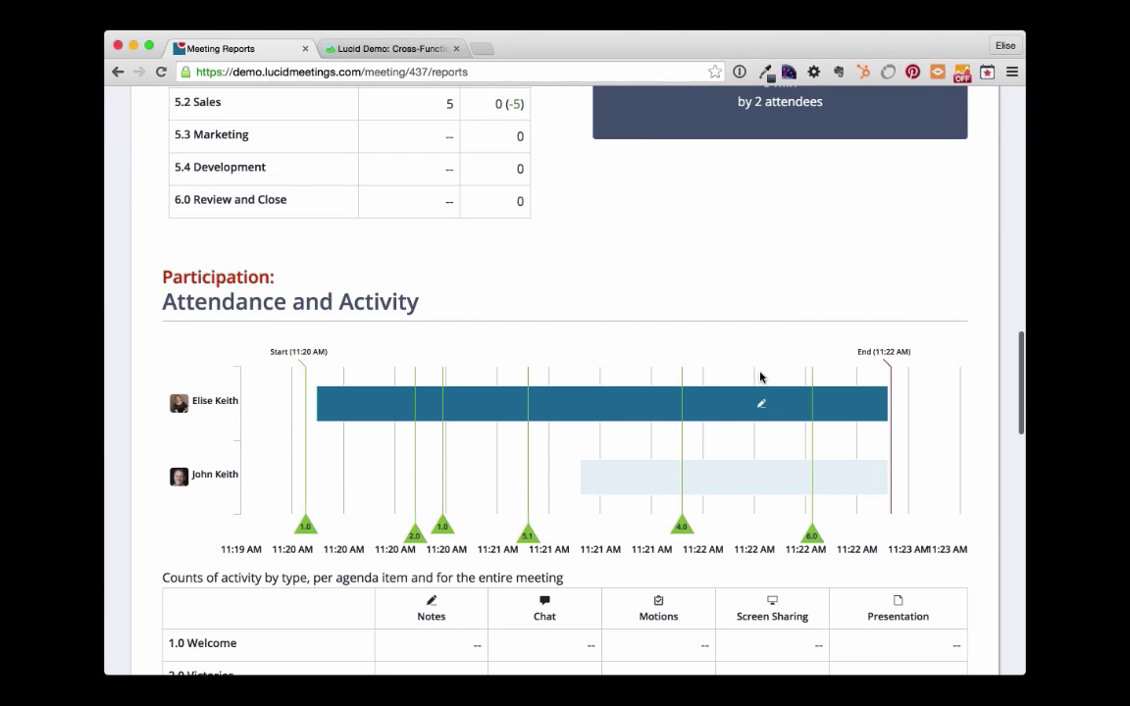
{"action": "scroll", "coordinate": [427, 500], "scroll_direction": "down", "scroll_amount": 4}
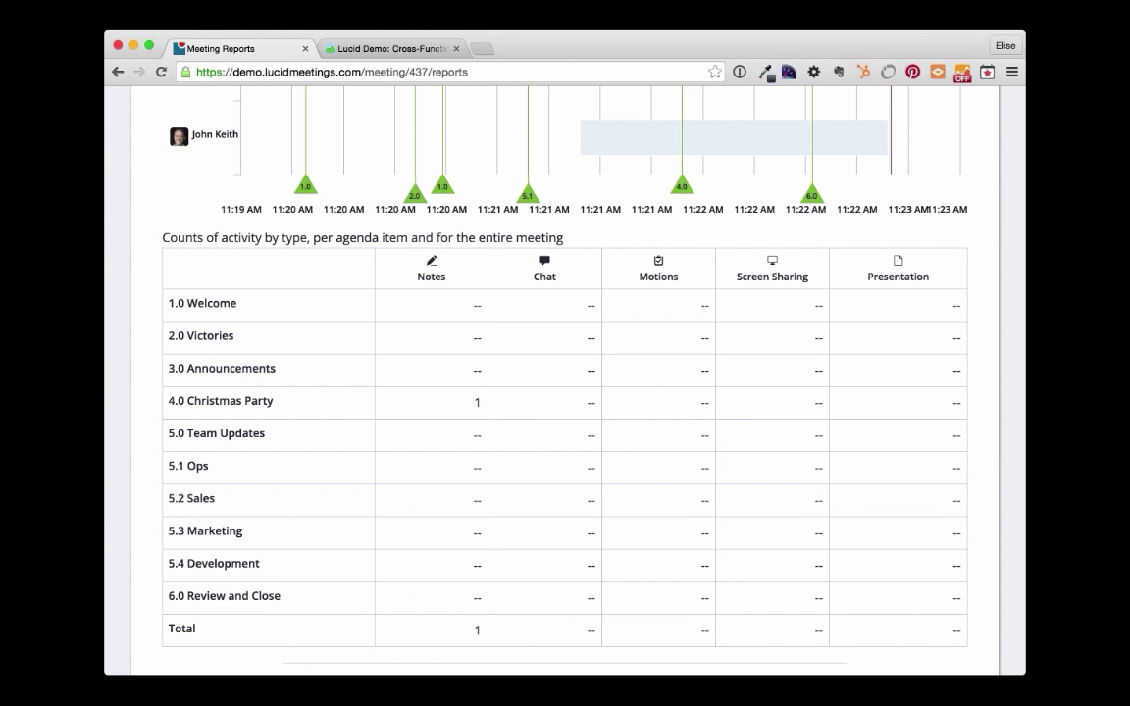
{"action": "scroll", "coordinate": [539, 502], "scroll_direction": "up", "scroll_amount": 5}
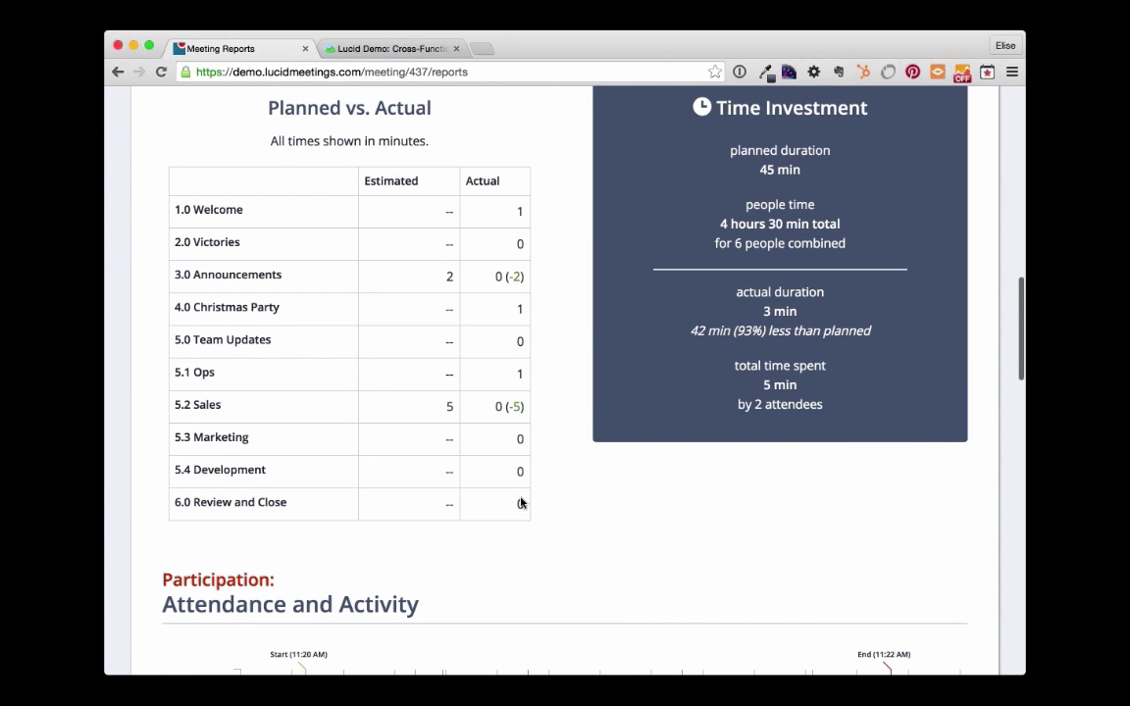
{"action": "scroll", "coordinate": [521, 502], "scroll_direction": "up", "scroll_amount": 5}
- Go to lucidmeetings.com in the second browser tab
{"action": "left_click", "coordinate": [347, 45]}
{"action": "left_click", "coordinate": [384, 69]}
{"action": "type", "text": "luc"}
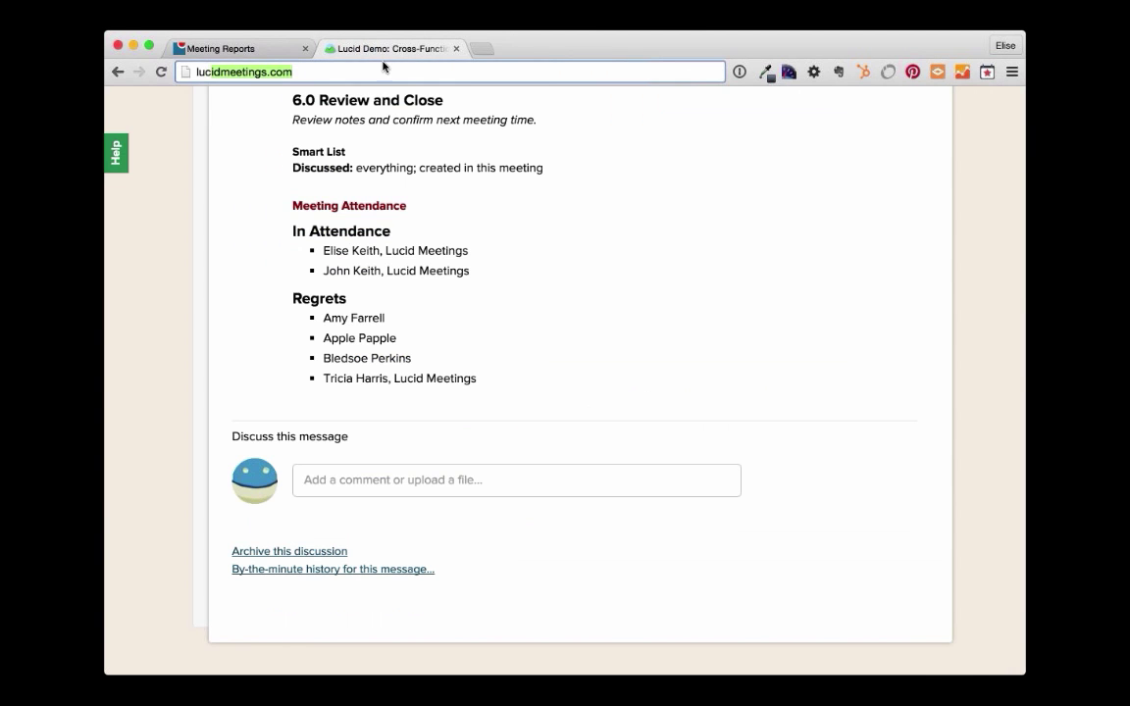
{"action": "key", "text": "Right"}
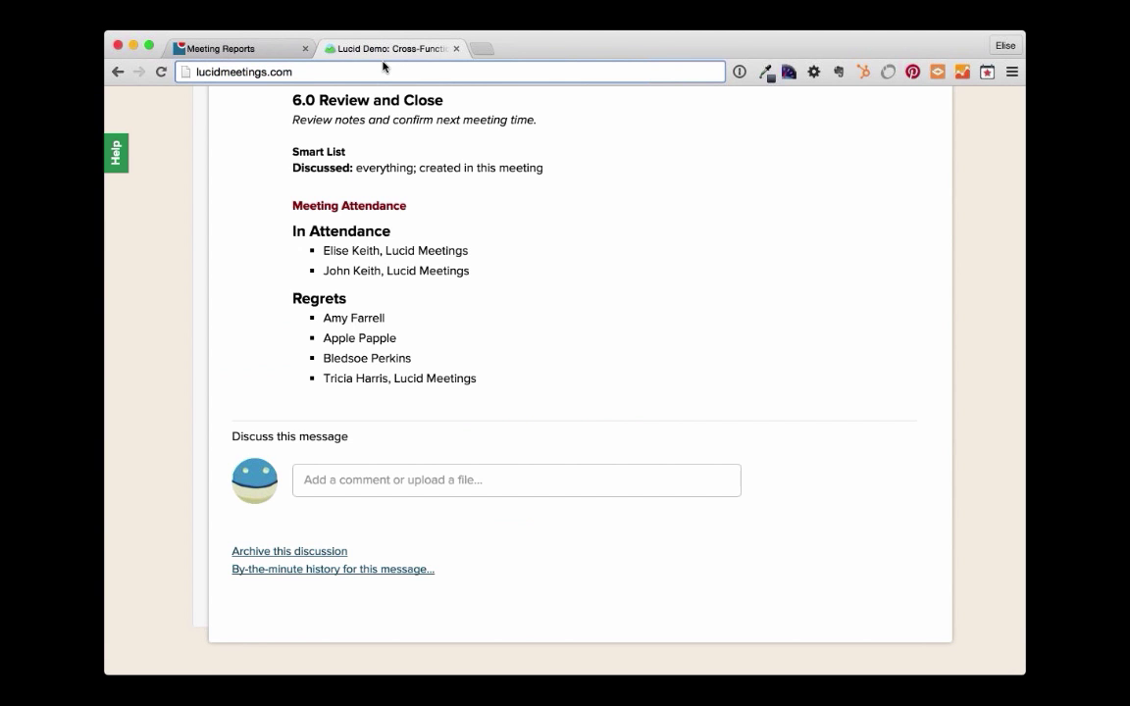
{"action": "key", "text": "Return"}
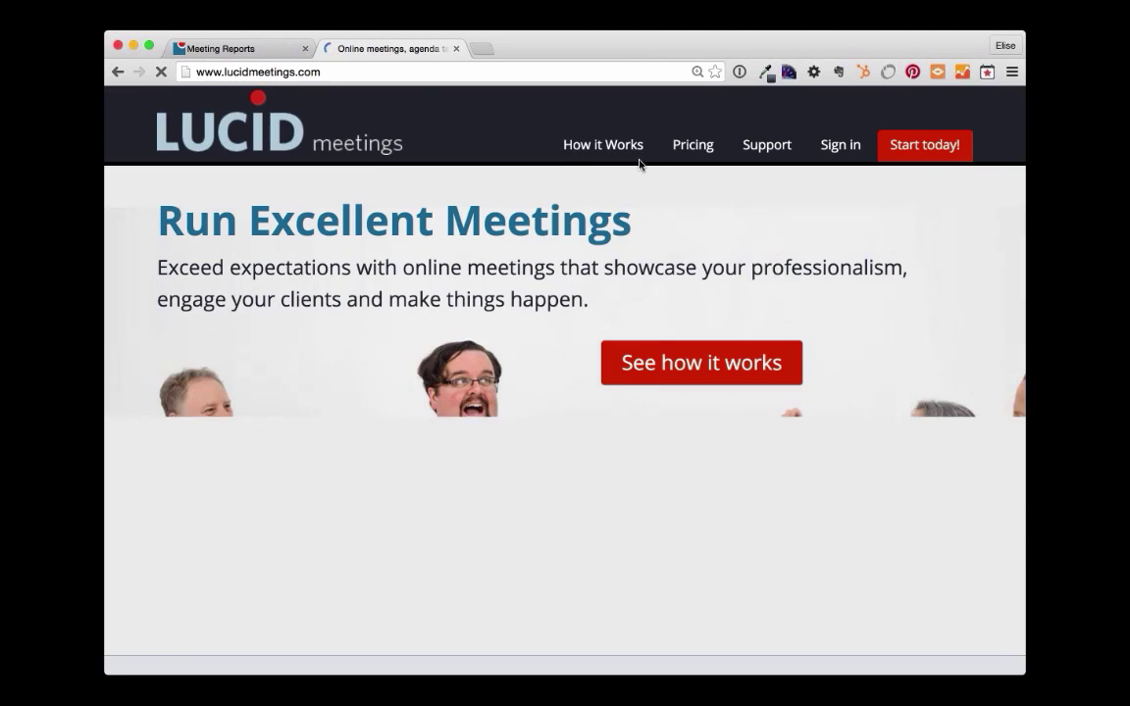
- Open How it Works > Integrations and scroll through the listed integrations like Basecamp and Skype
{"action": "mouse_move", "coordinate": [600, 149]}
{"action": "left_click", "coordinate": [606, 240]}
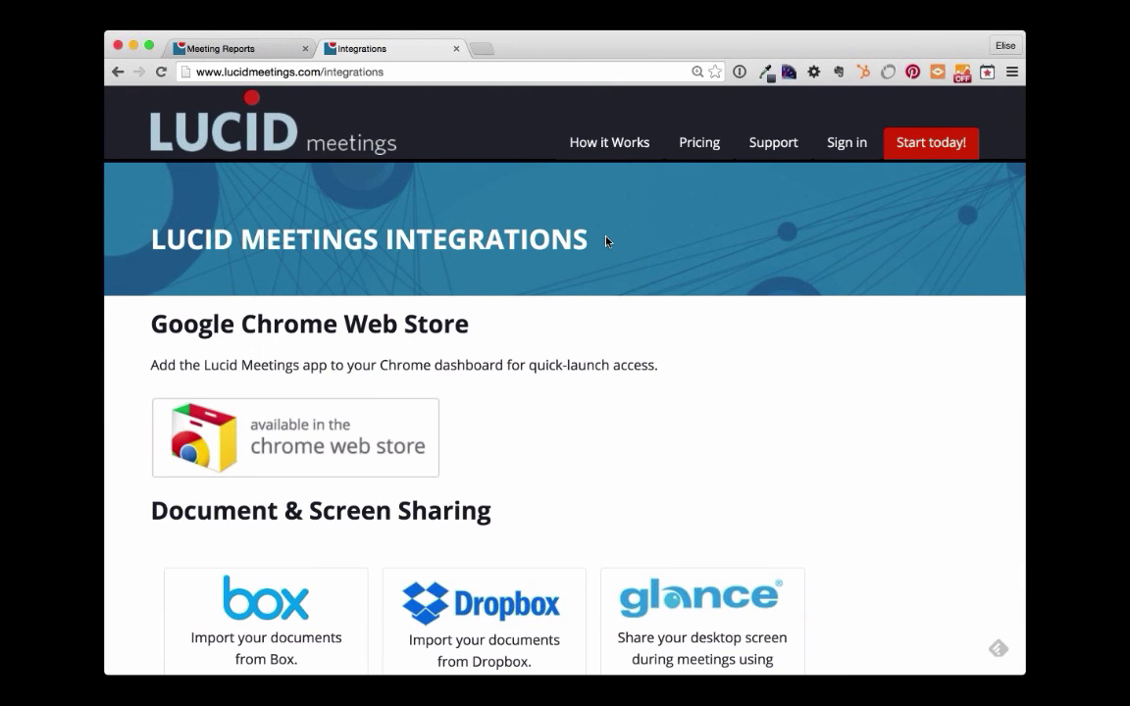
{"action": "scroll", "coordinate": [747, 286], "scroll_direction": "down", "scroll_amount": 3}
{"action": "scroll", "coordinate": [747, 286], "scroll_direction": "down", "scroll_amount": 3}
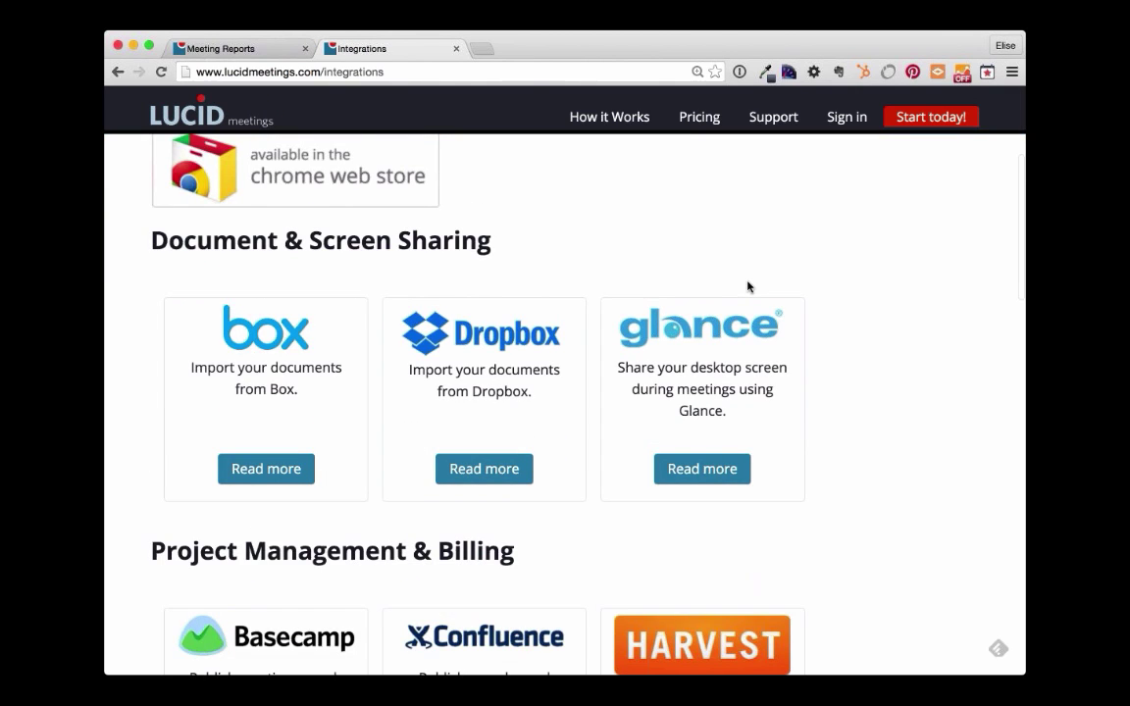
{"action": "scroll", "coordinate": [748, 287], "scroll_direction": "down", "scroll_amount": 2}
{"action": "scroll", "coordinate": [730, 265], "scroll_direction": "down", "scroll_amount": 1}
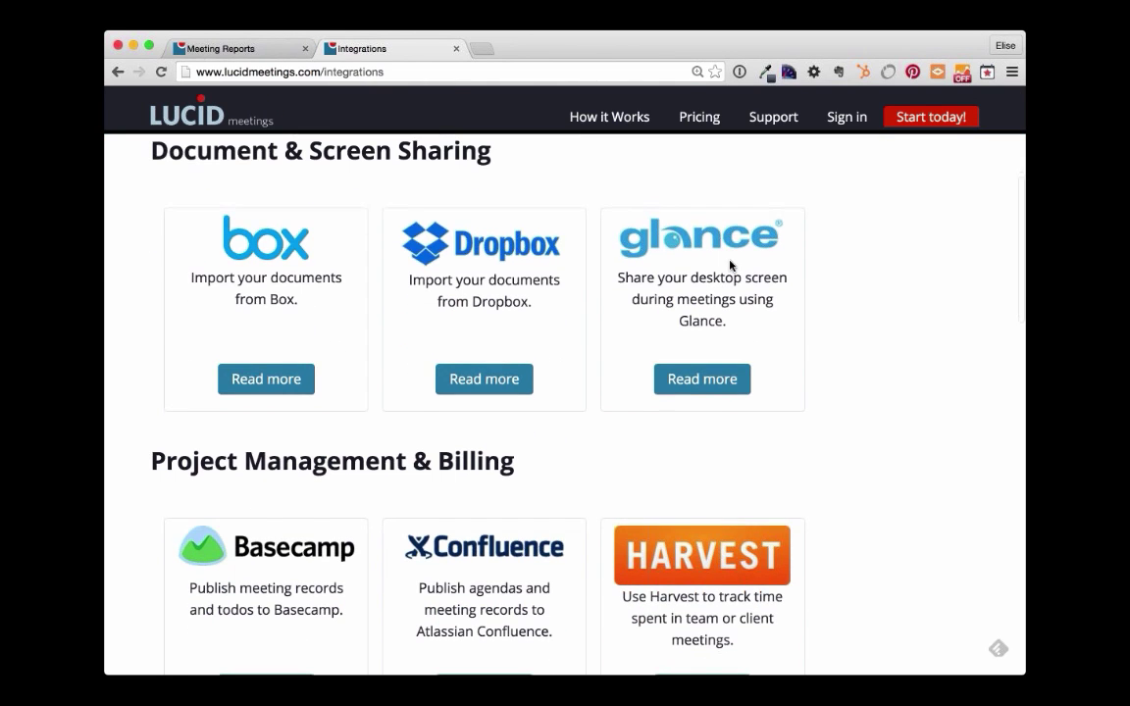
{"action": "scroll", "coordinate": [730, 265], "scroll_direction": "down", "scroll_amount": 5}
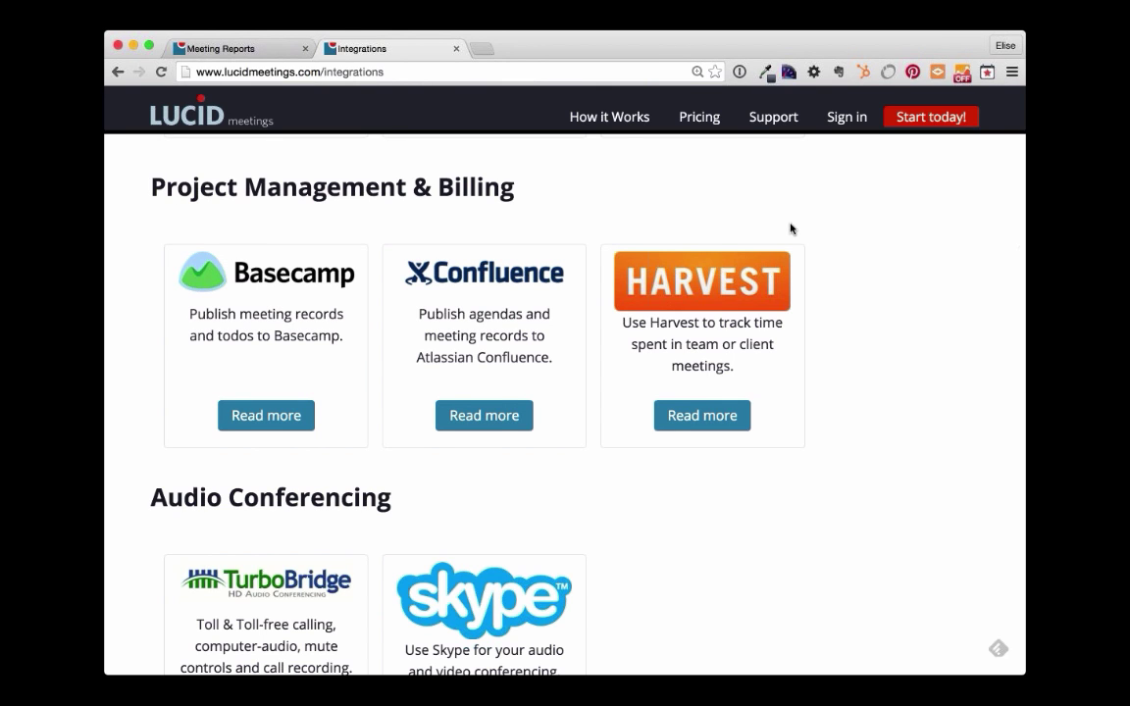
{"action": "scroll", "coordinate": [744, 467], "scroll_direction": "down", "scroll_amount": 11}
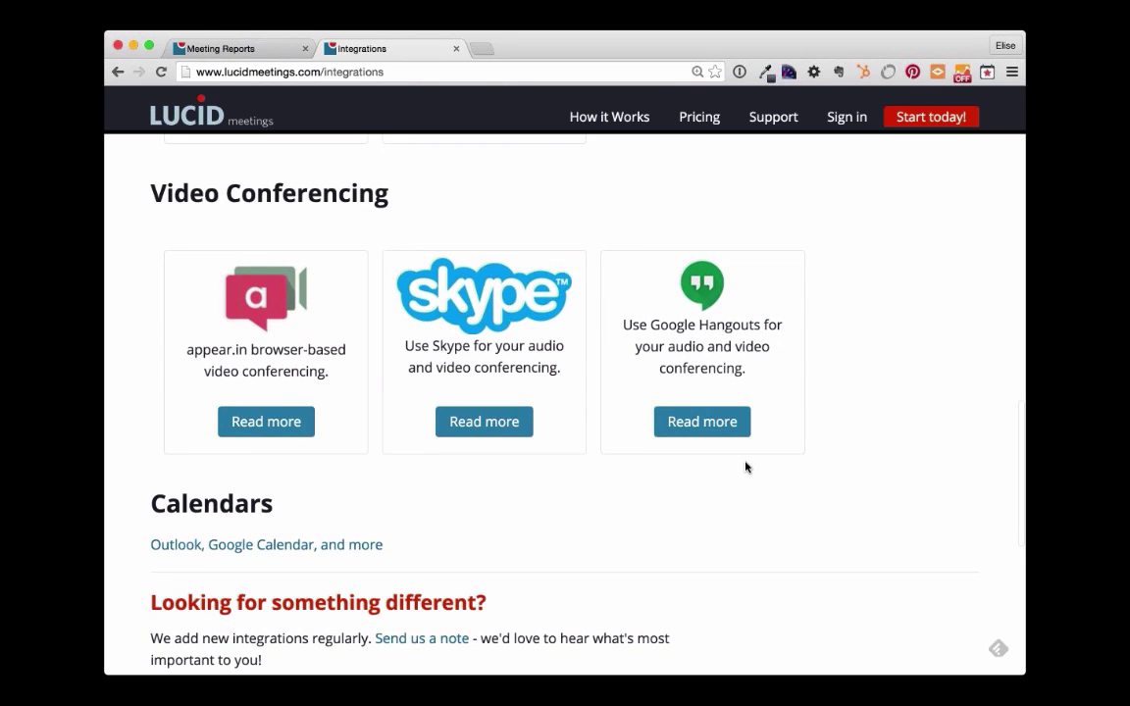
{"action": "scroll", "coordinate": [746, 467], "scroll_direction": "down", "scroll_amount": 2}
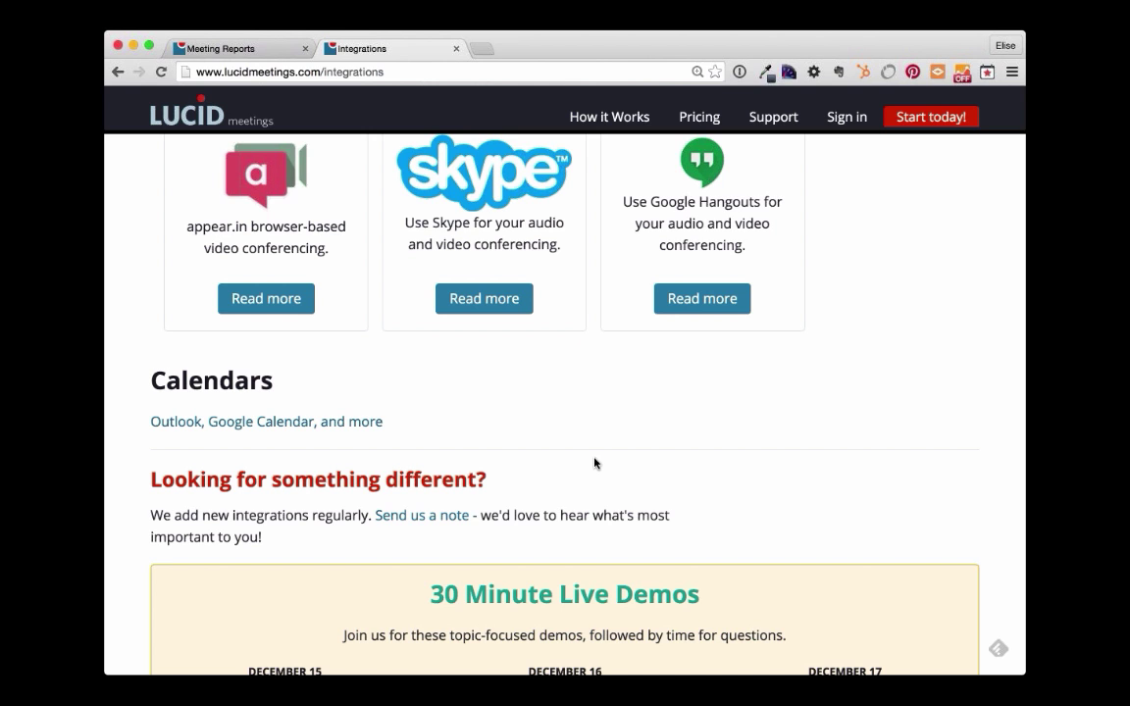
{"action": "scroll", "coordinate": [594, 463], "scroll_direction": "up", "scroll_amount": 1}
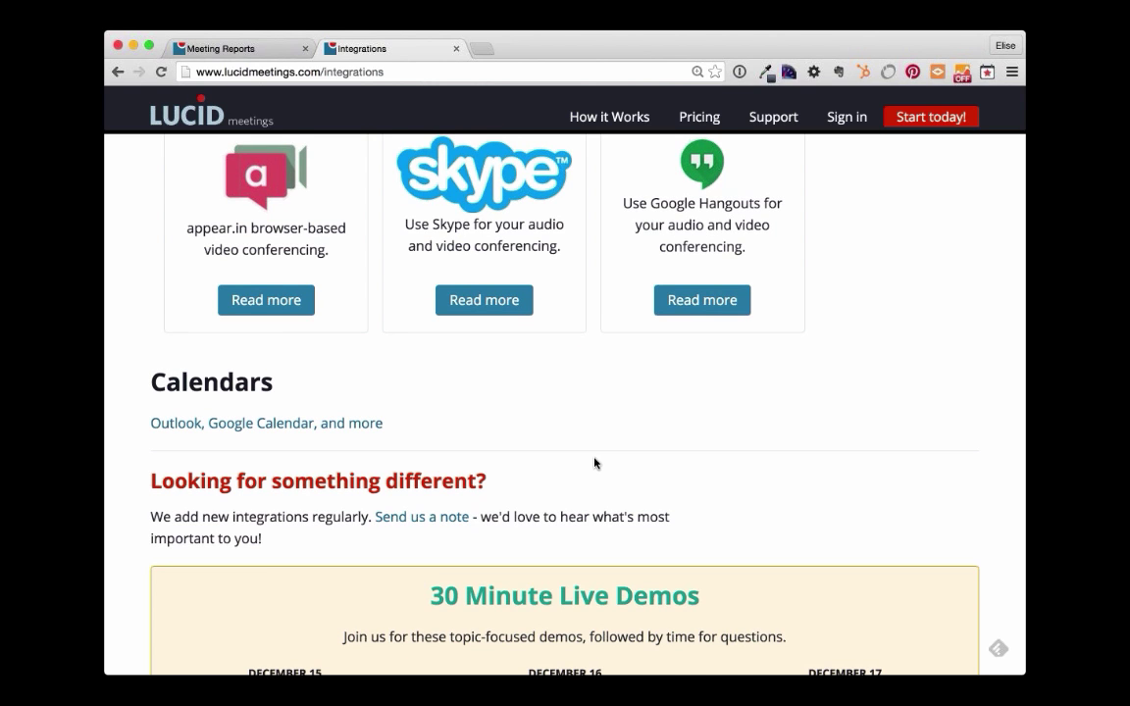
{"action": "scroll", "coordinate": [593, 463], "scroll_direction": "up", "scroll_amount": 6}
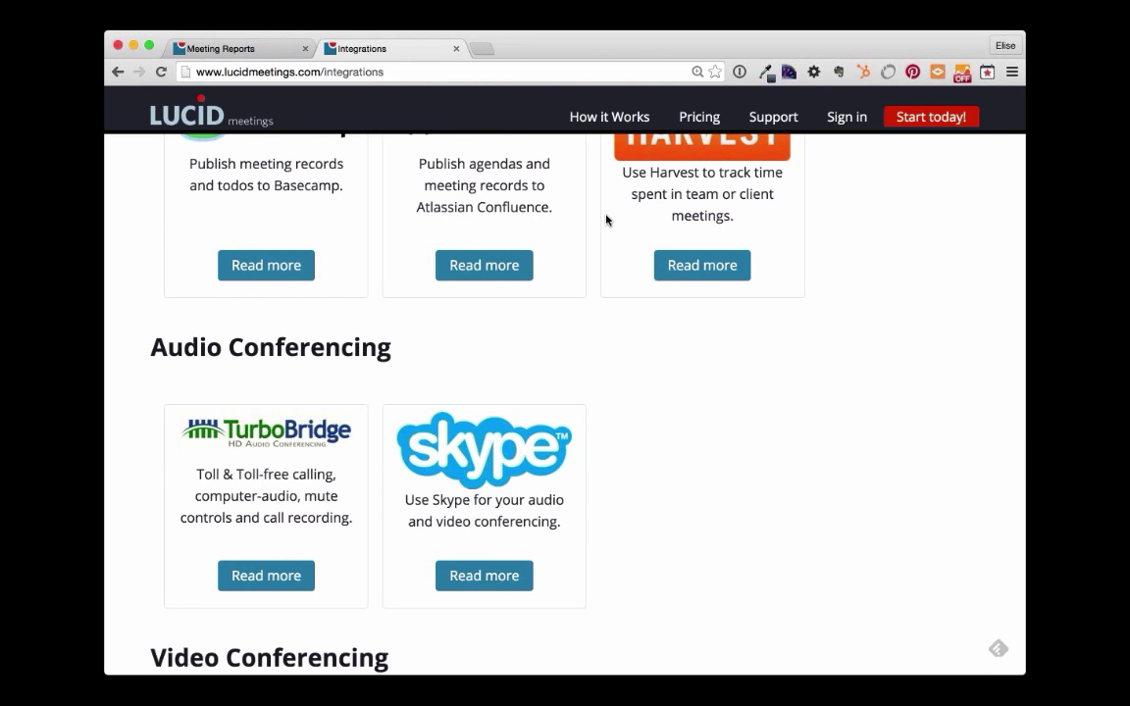